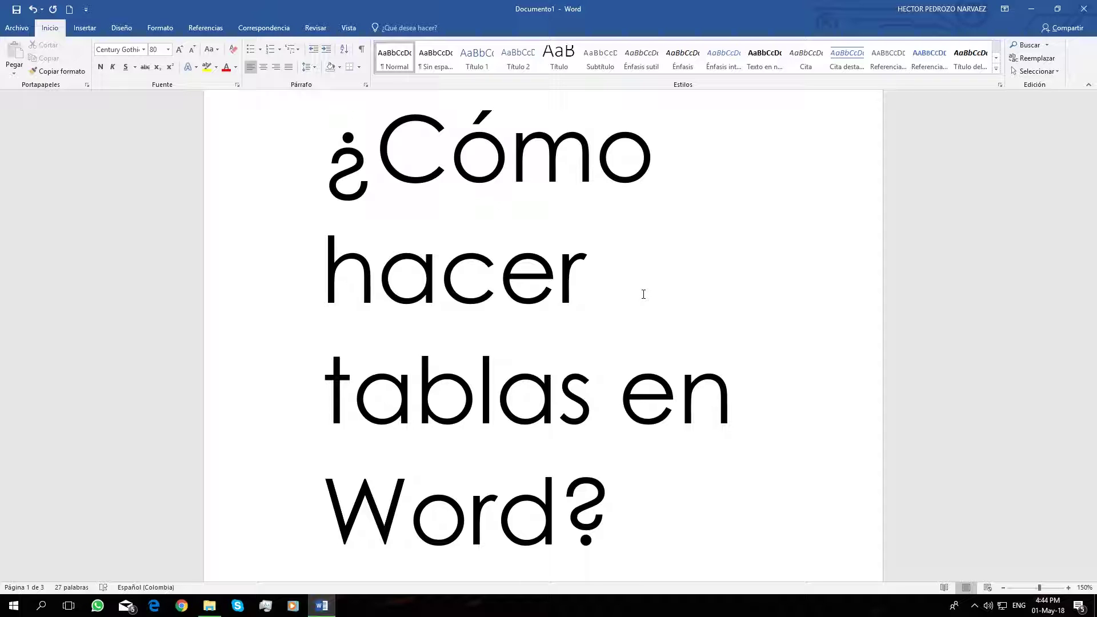
# - Try applying the Título 1 style to the "Problema" item of the outline on the third page
pyautogui.scroll(-6, 643, 295)
pyautogui.scroll(-8, 644, 295)
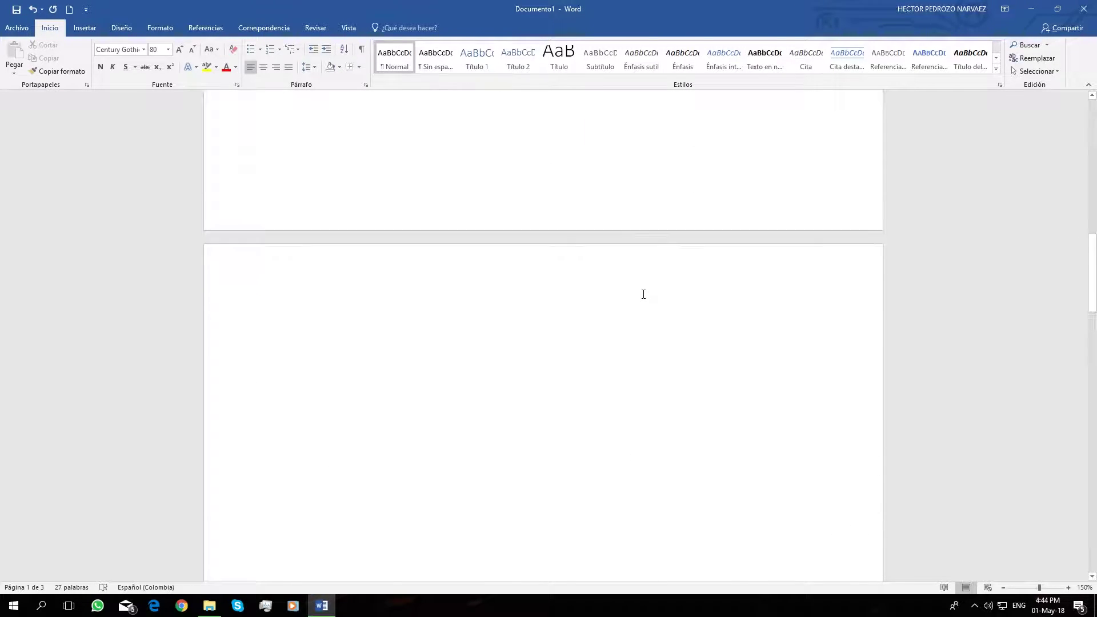
pyautogui.scroll(2, 644, 294)
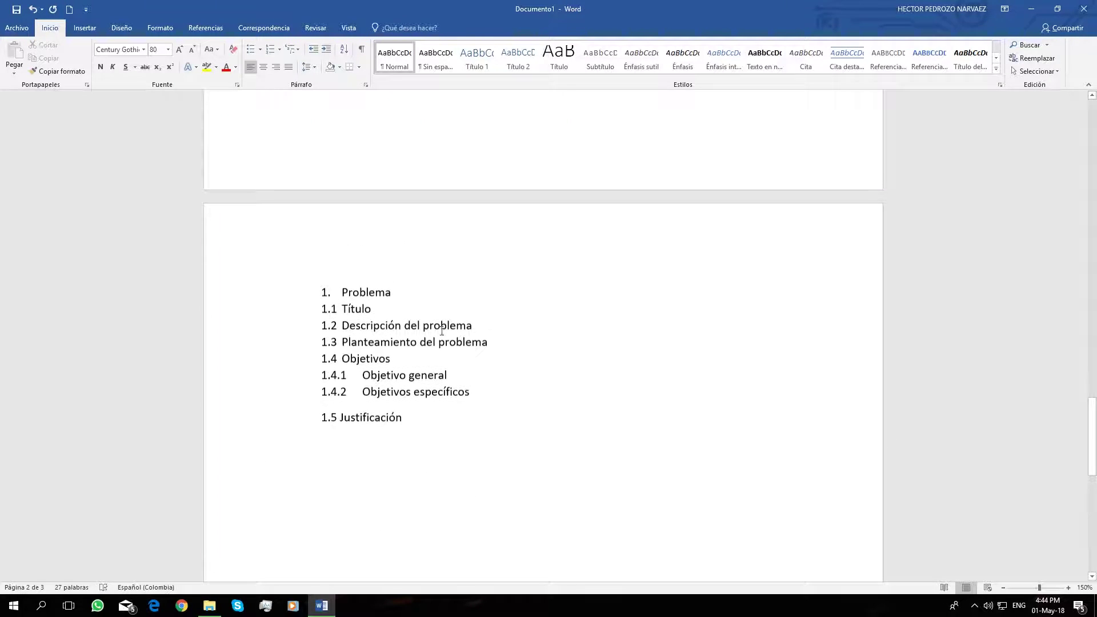
pyautogui.click(348, 292)
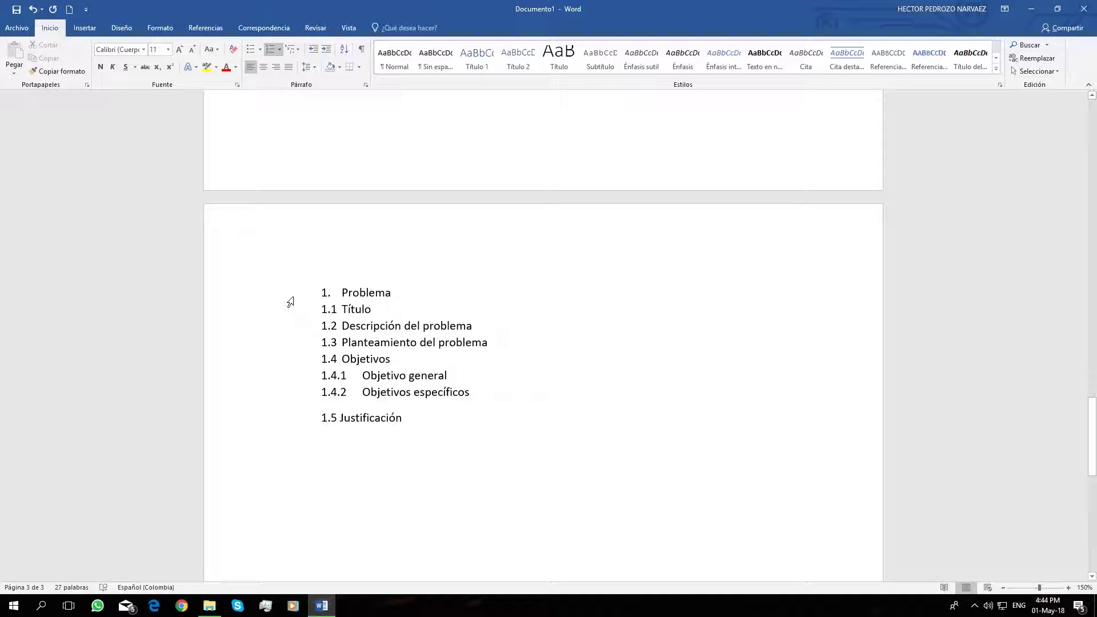
pyautogui.tripleClick(345, 294)
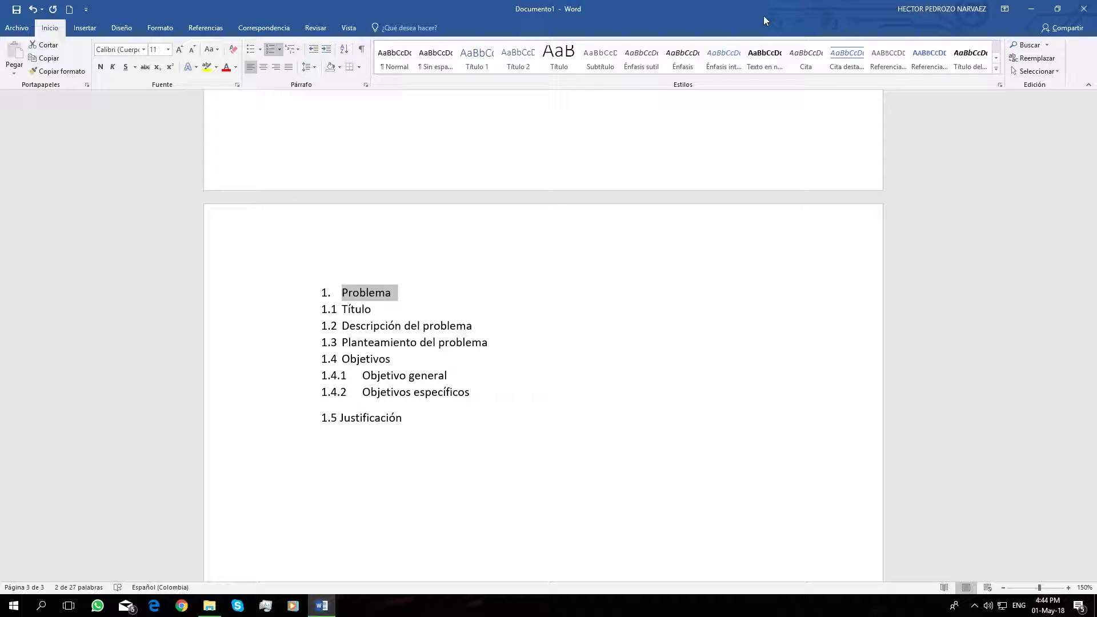
pyautogui.click(549, 70)
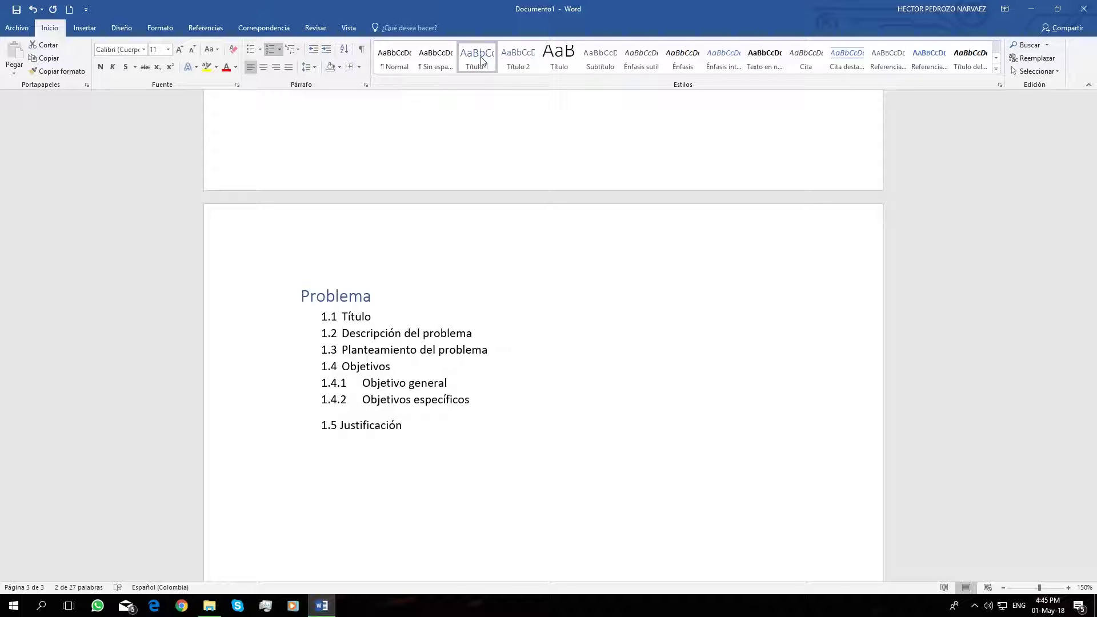
pyautogui.hotkey('ctrl', 'z')
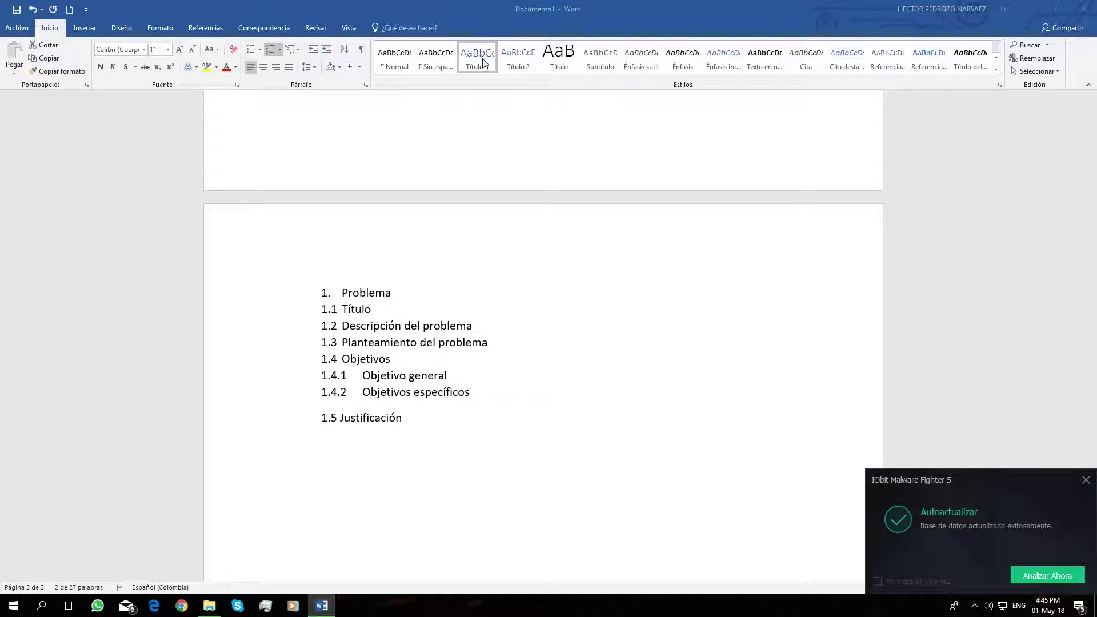
pyautogui.click(483, 62)
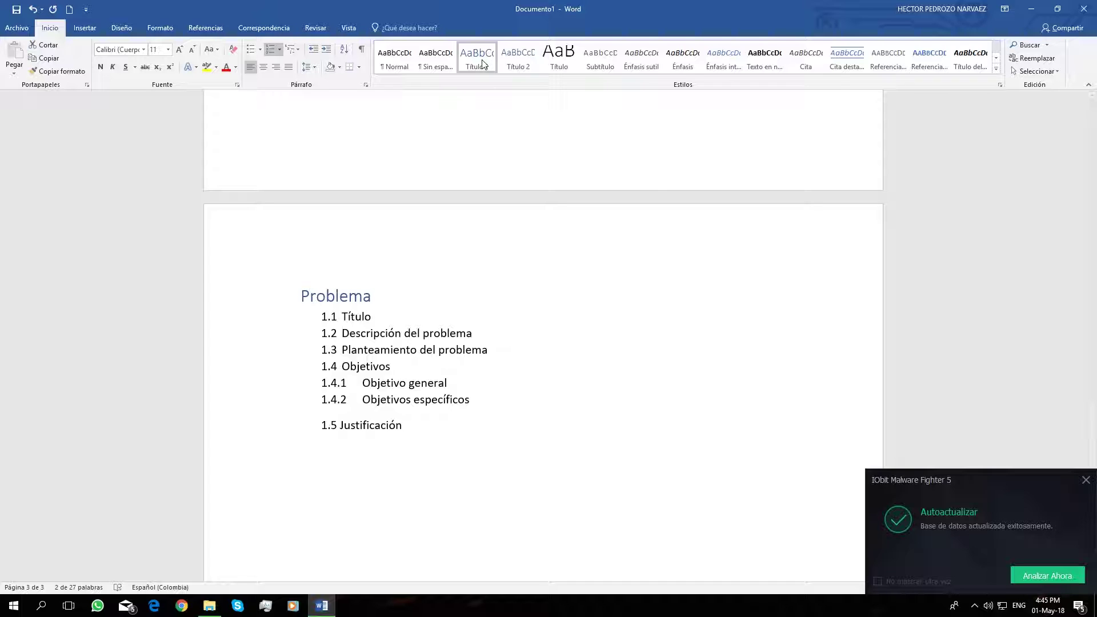
# - Modify the Título 1 style to Times New Roman, 12 pt, with automatic font colour
pyautogui.rightClick(483, 62)
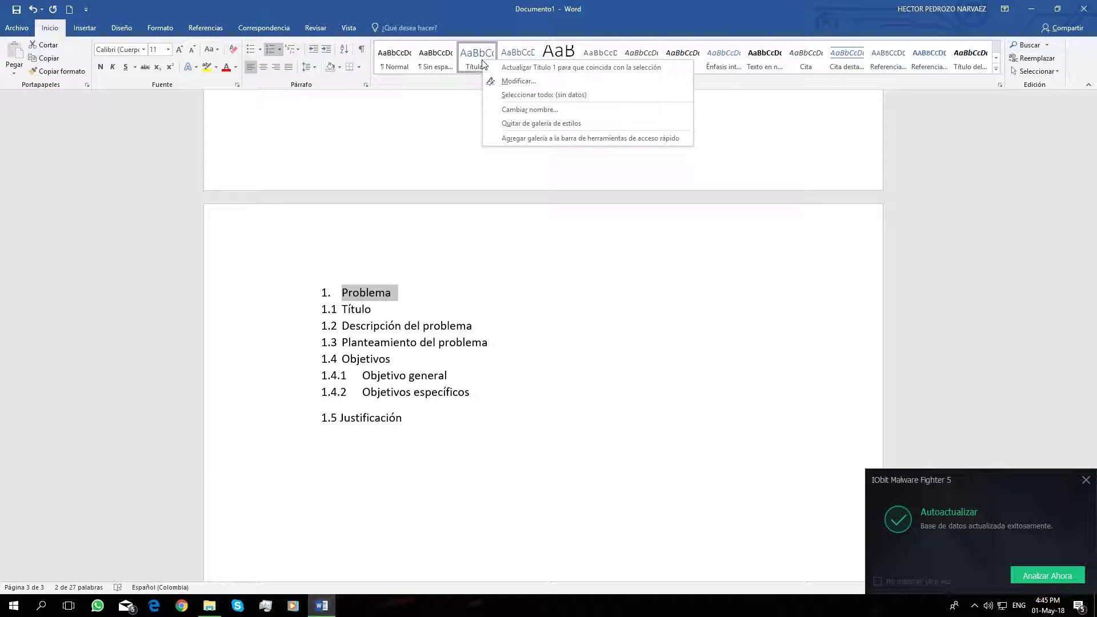
pyautogui.click(514, 82)
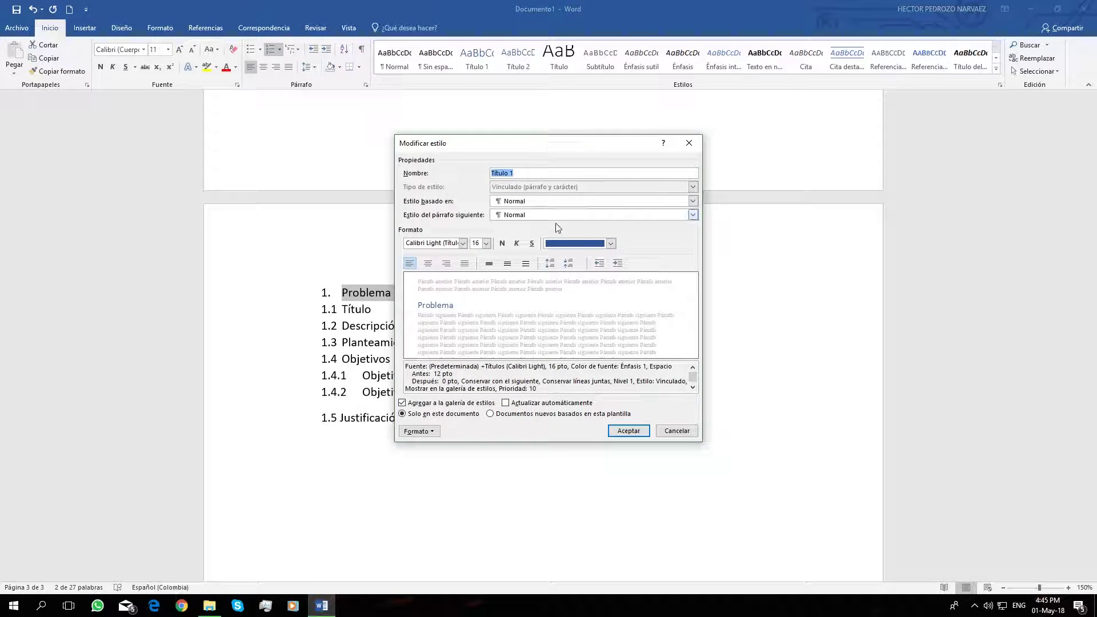
pyautogui.click(463, 244)
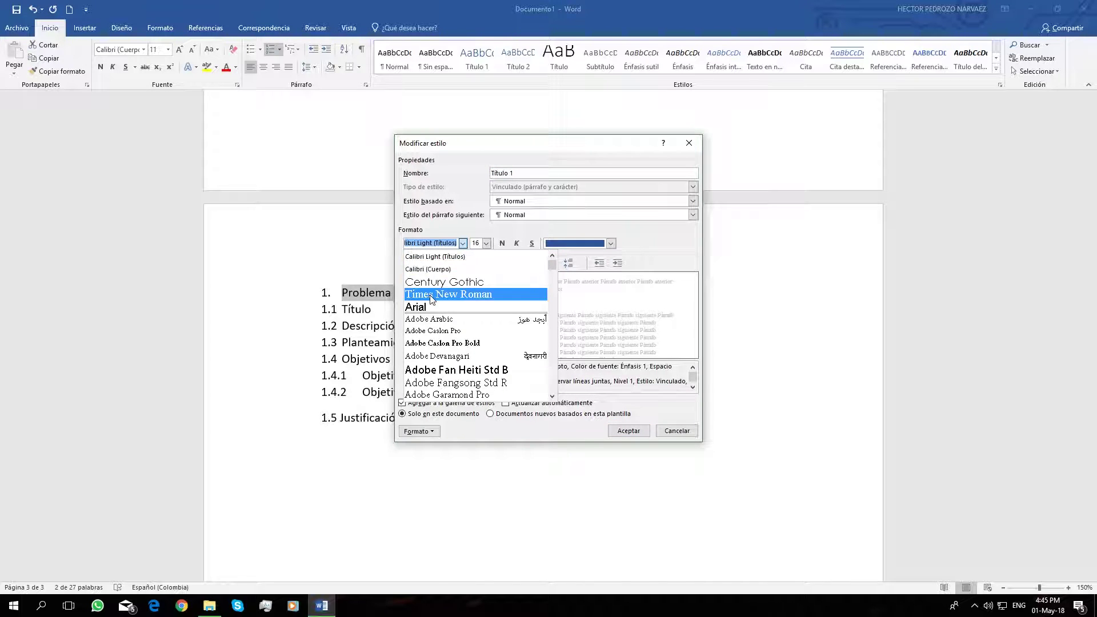
pyautogui.click(443, 284)
pyautogui.click(485, 244)
pyautogui.click(475, 284)
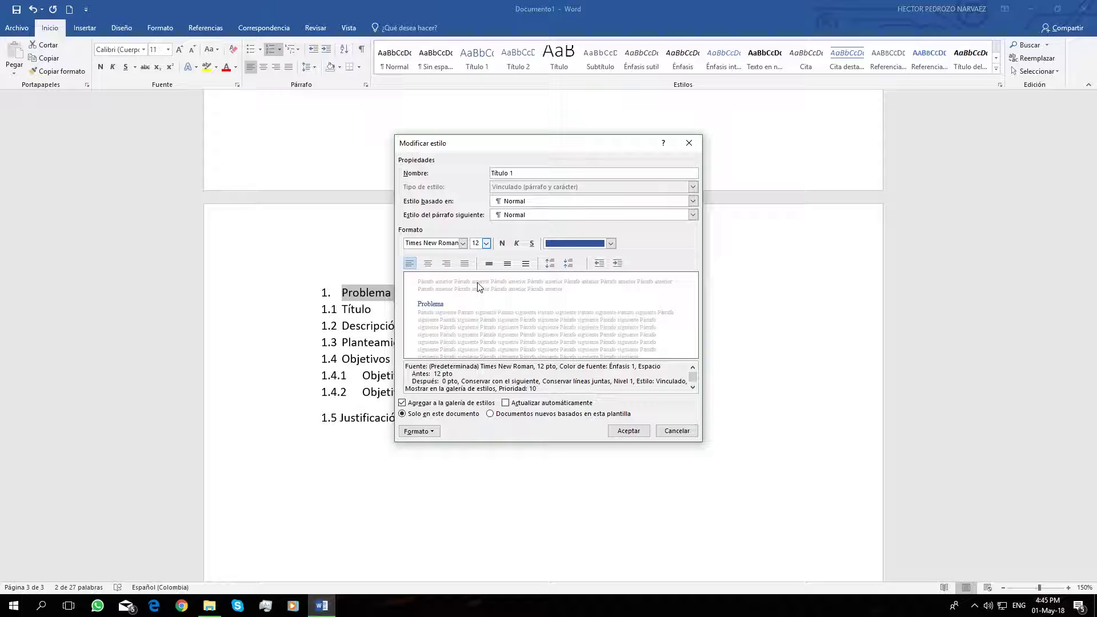
pyautogui.click(613, 244)
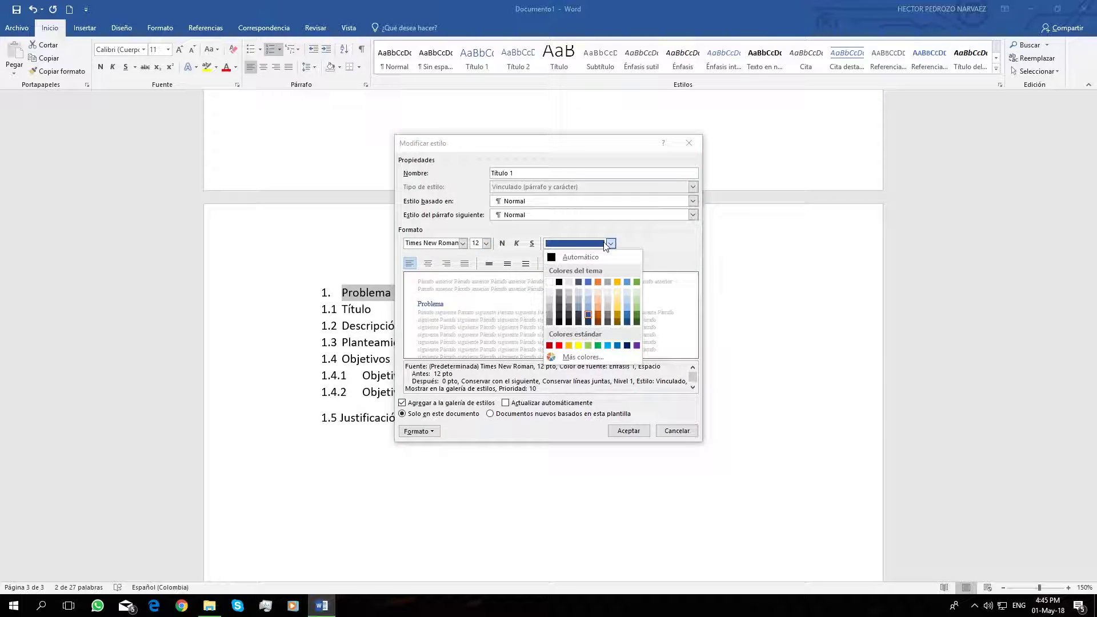
pyautogui.click(578, 260)
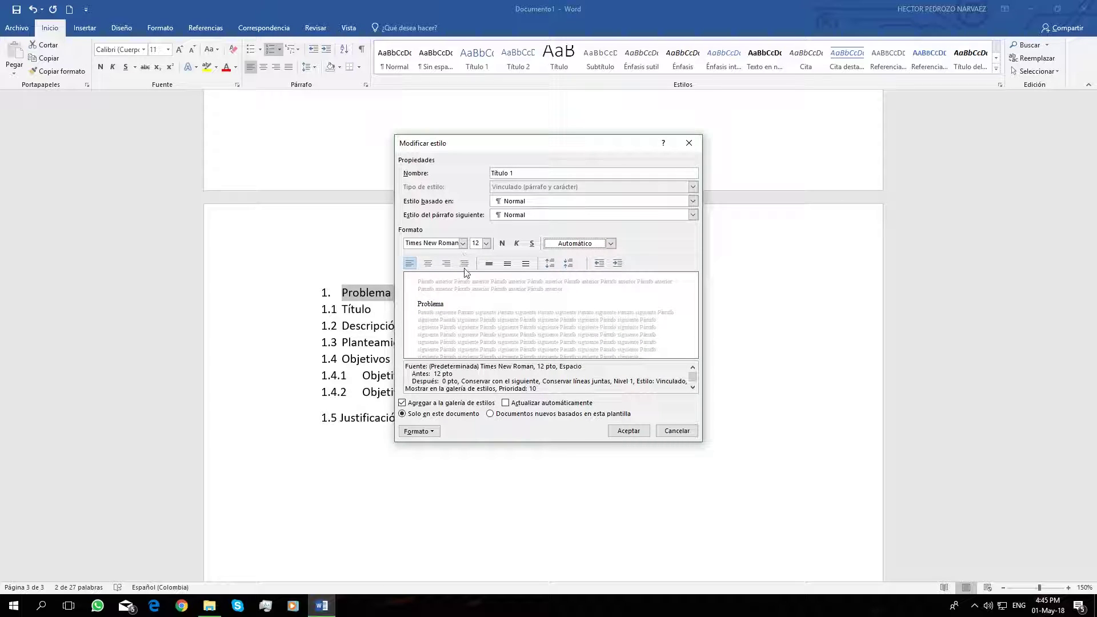
pyautogui.click(610, 243)
pyautogui.click(585, 256)
pyautogui.click(629, 431)
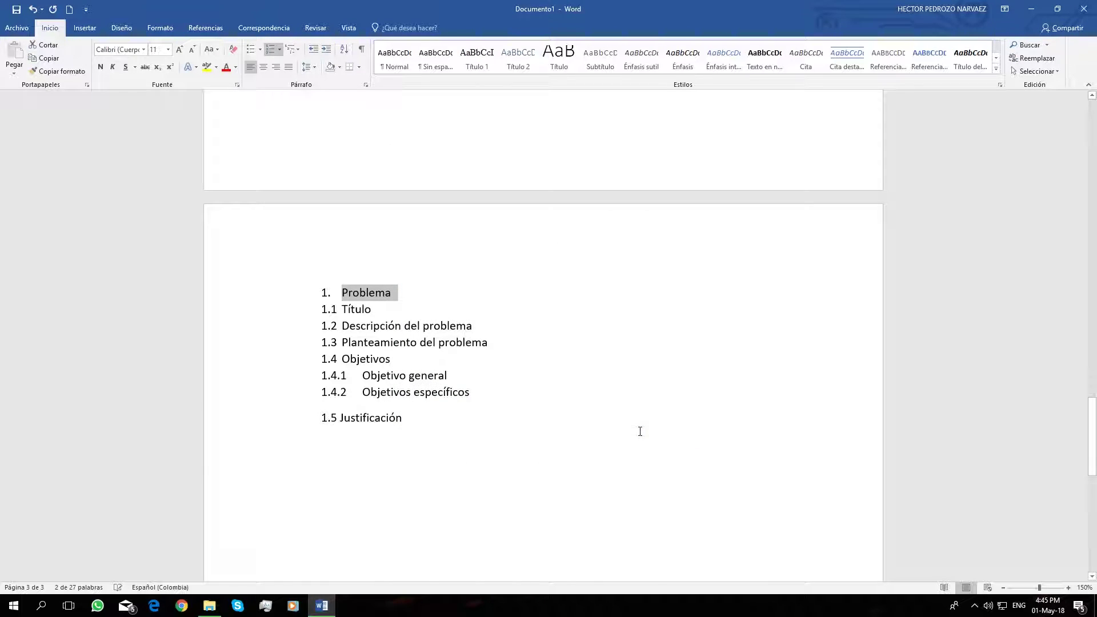
# - Add the heading "Marco de referencia" below "Justificación", apply the Título 1 style to it and number it 2
pyautogui.click(360, 292)
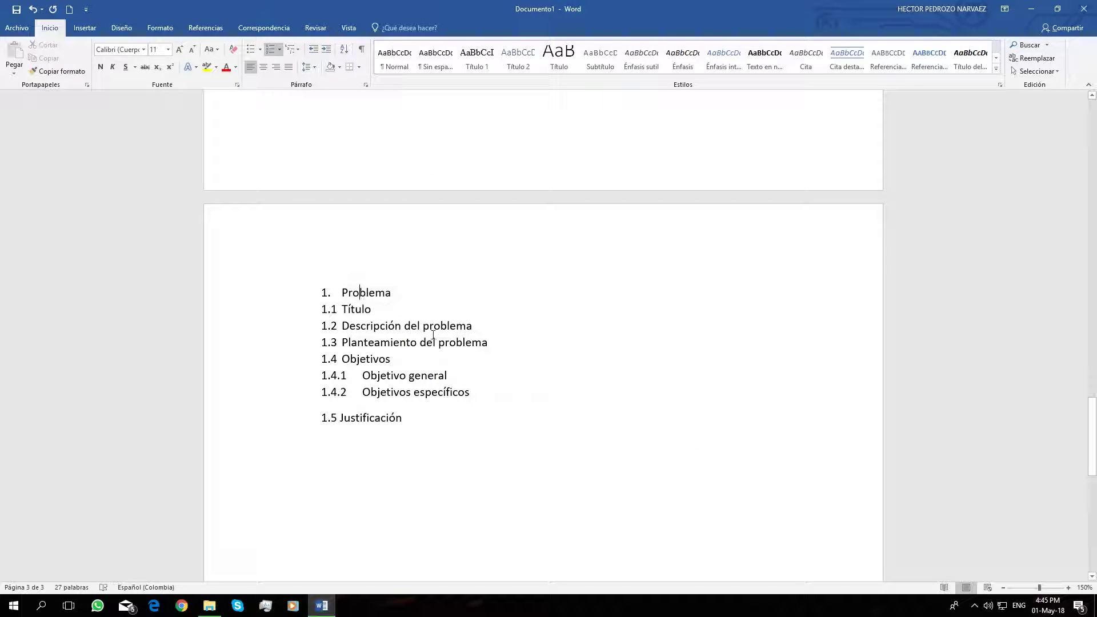
pyautogui.click(428, 420)
pyautogui.press('Return')
pyautogui.press('BackSpace')
pyautogui.press('BackSpace')
pyautogui.press('Return')
pyautogui.write('1. Narc')
pyautogui.press('BackSpace')
pyautogui.press('BackSpace')
pyautogui.press('BackSpace')
pyautogui.press('BackSpace')
pyautogui.write('Marco de referencia')
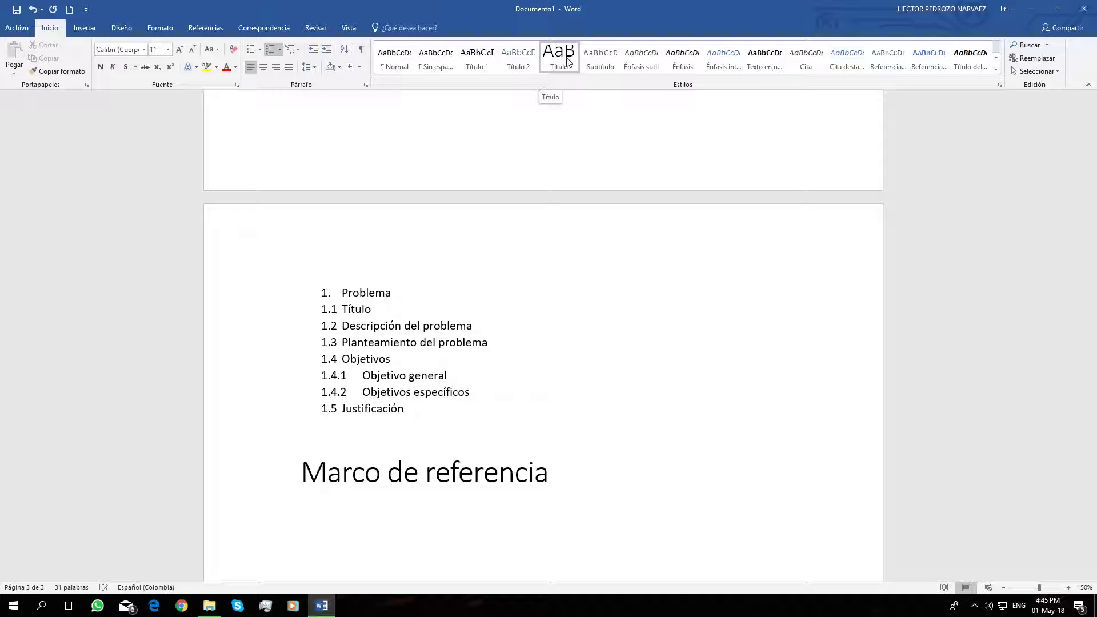
pyautogui.click(478, 66)
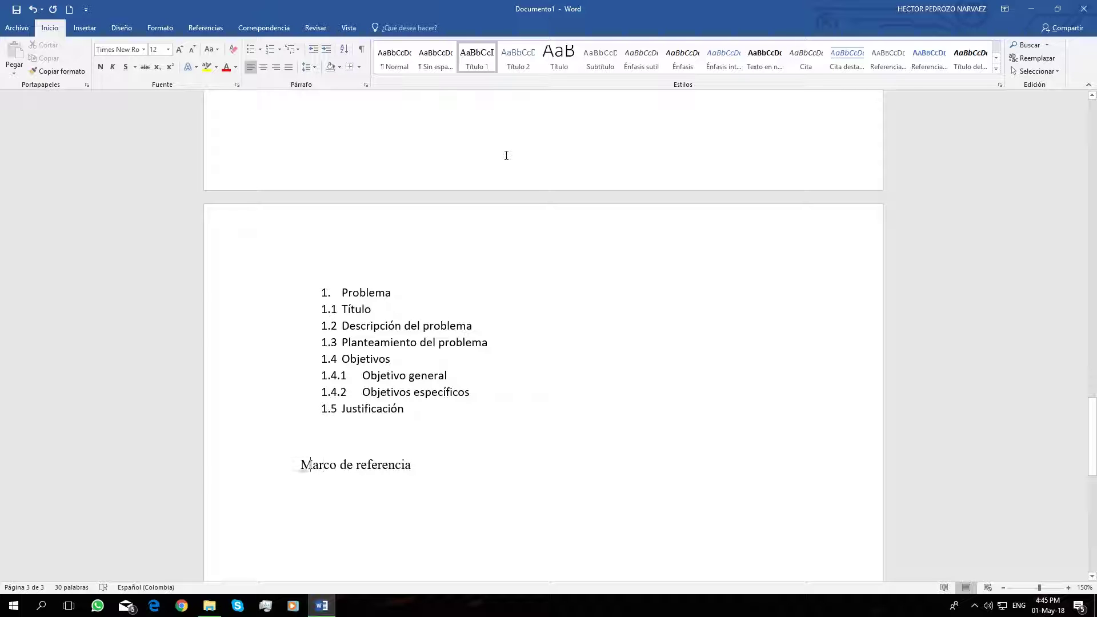
pyautogui.write('2.')
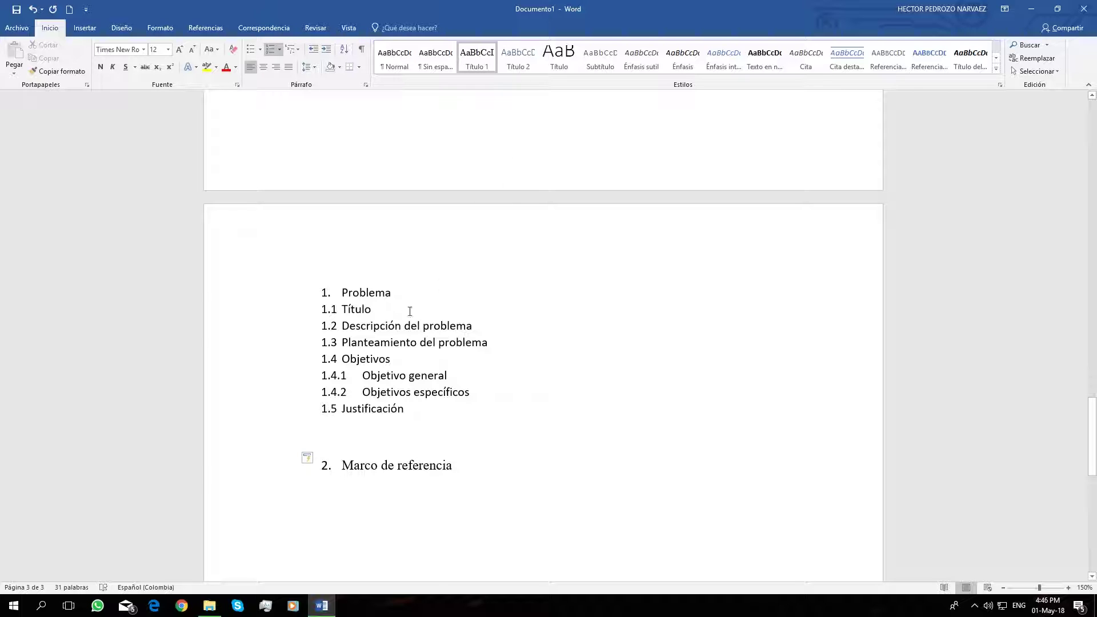
# - Apply the Título 2 style to the "Título" item under "Problema"
pyautogui.click(367, 311)
pyautogui.moveTo(393, 313); pyautogui.dragTo(309, 312)
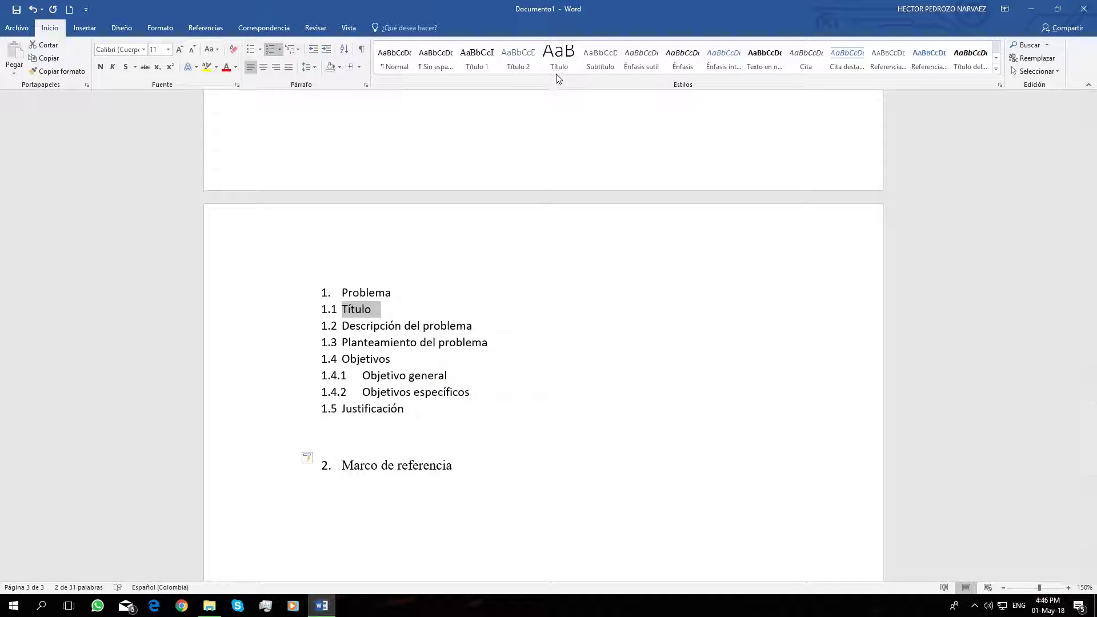
pyautogui.click(522, 66)
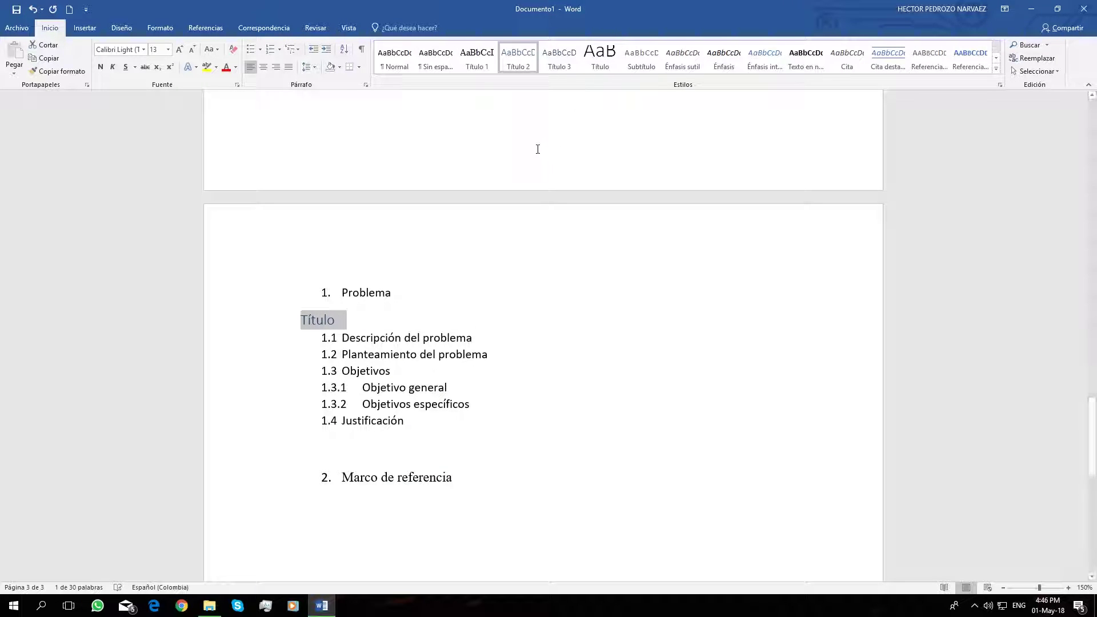
# - Modify the Título 2 style to Times New Roman, 12 pt, with automatic font colour
pyautogui.rightClick(517, 62)
pyautogui.click(573, 80)
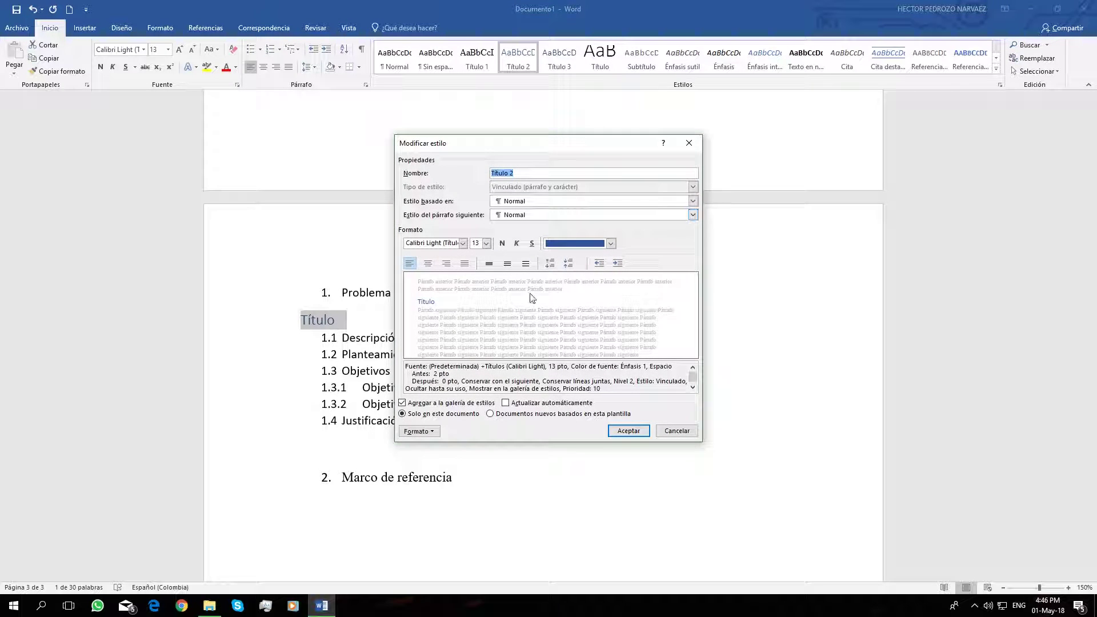
pyautogui.click(463, 243)
pyautogui.click(439, 340)
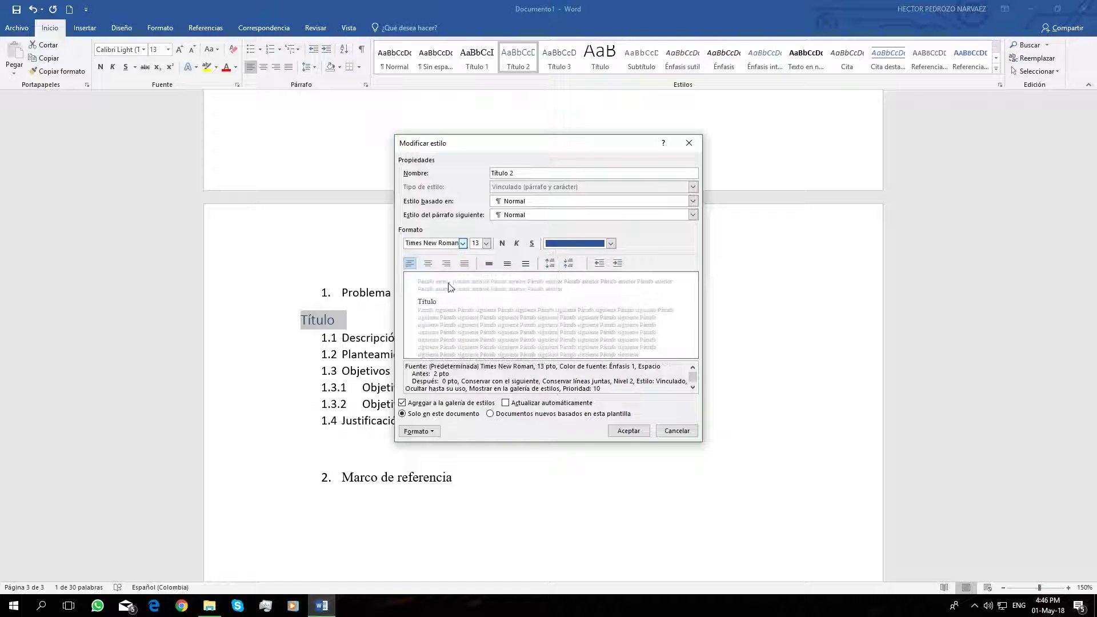
pyautogui.click(476, 243)
pyautogui.click(485, 243)
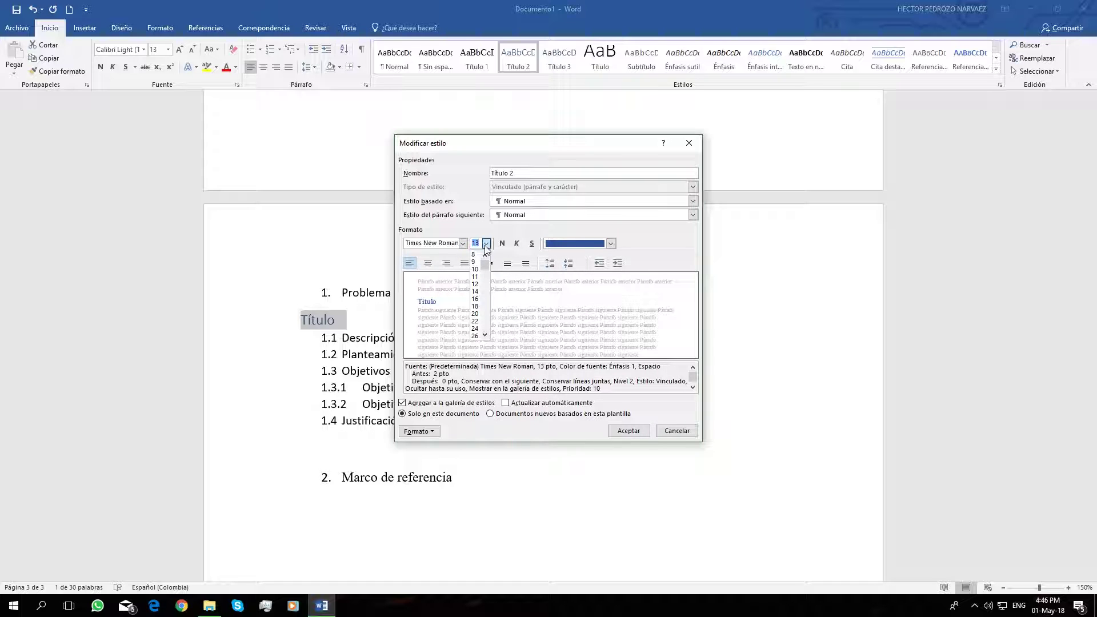
pyautogui.click(474, 284)
pyautogui.click(610, 244)
pyautogui.click(564, 258)
pyautogui.click(628, 430)
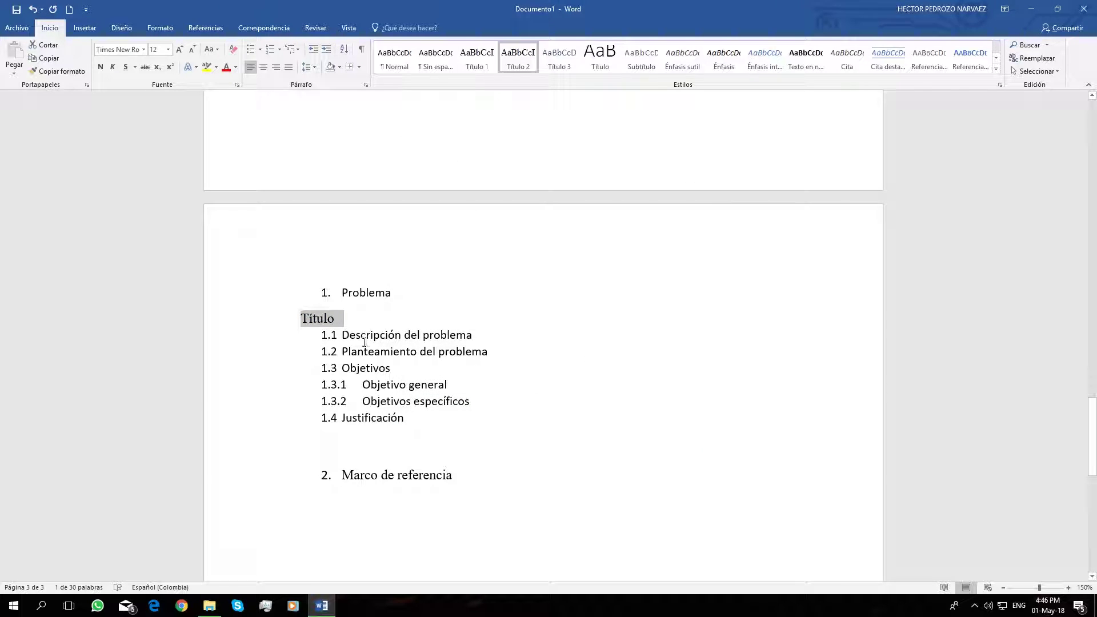
# - Number the "Título" heading 1.1 and apply the Título 2 style to "Descripción del problema", "Planteamiento del problema" and "Objetivos"
pyautogui.press('Left')
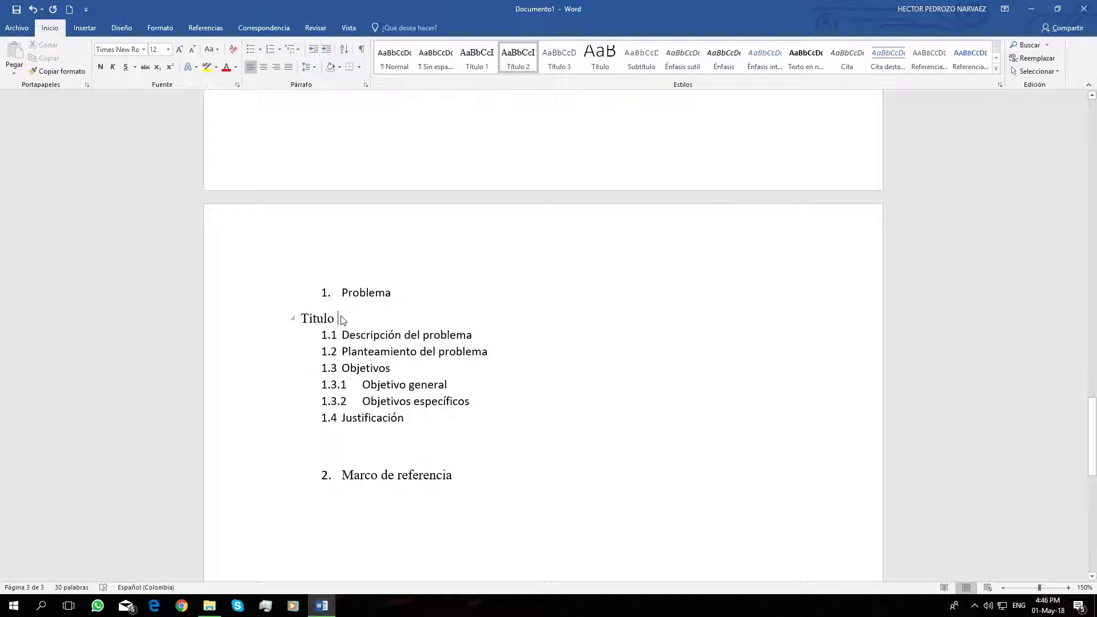
pyautogui.hotkey('ctrl', 'z')
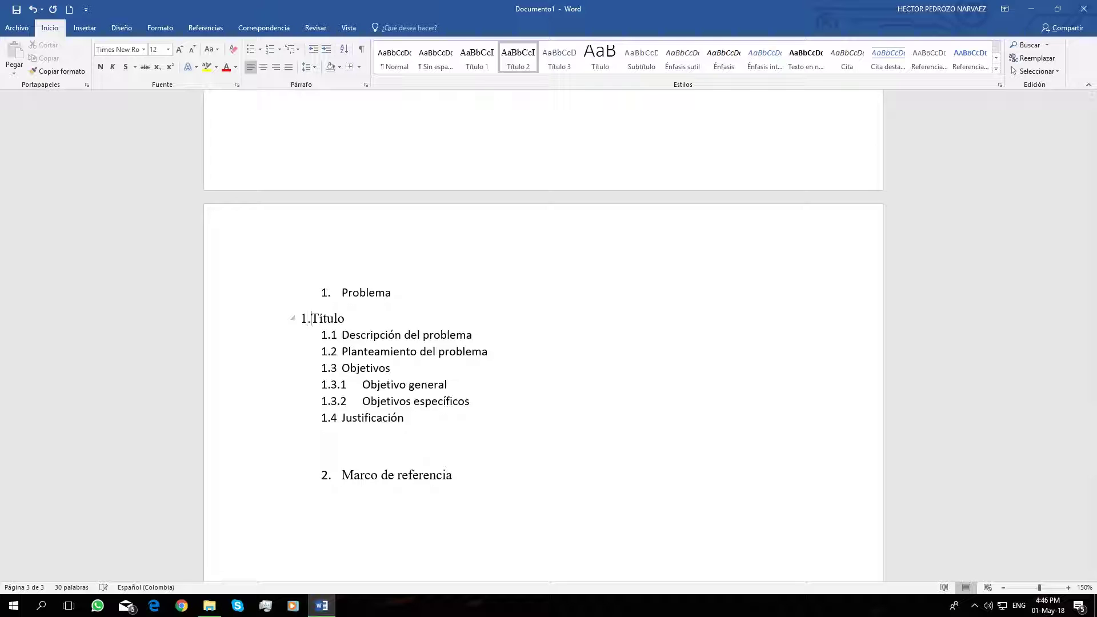
pyautogui.click(373, 335)
pyautogui.click(518, 58)
pyautogui.click(416, 355)
pyautogui.click(518, 57)
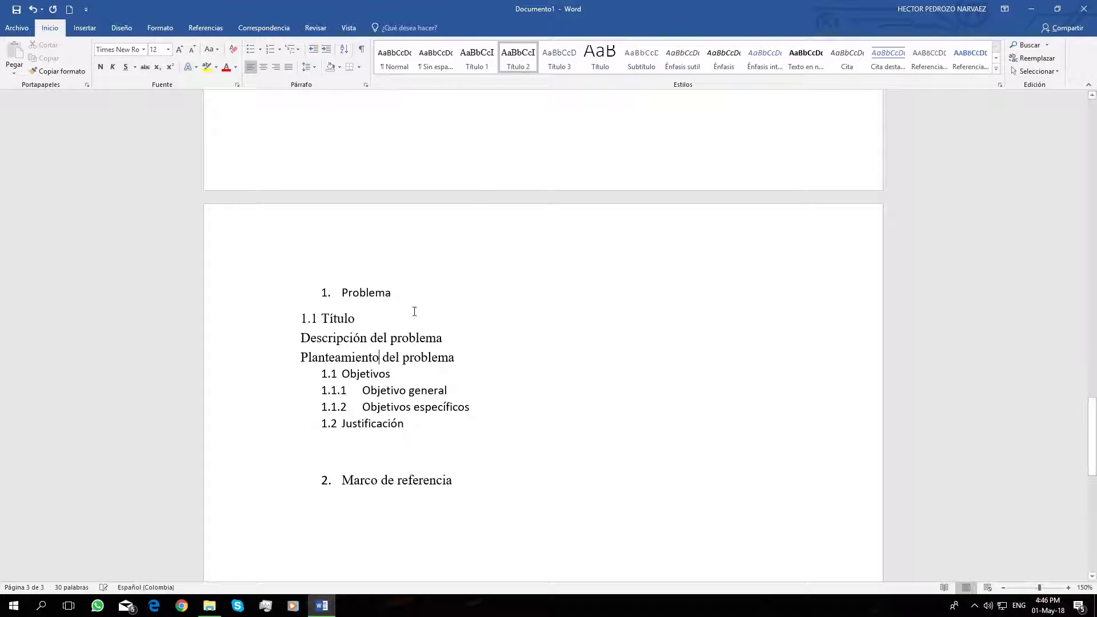
pyautogui.click(344, 374)
pyautogui.click(516, 57)
pyautogui.click(515, 63)
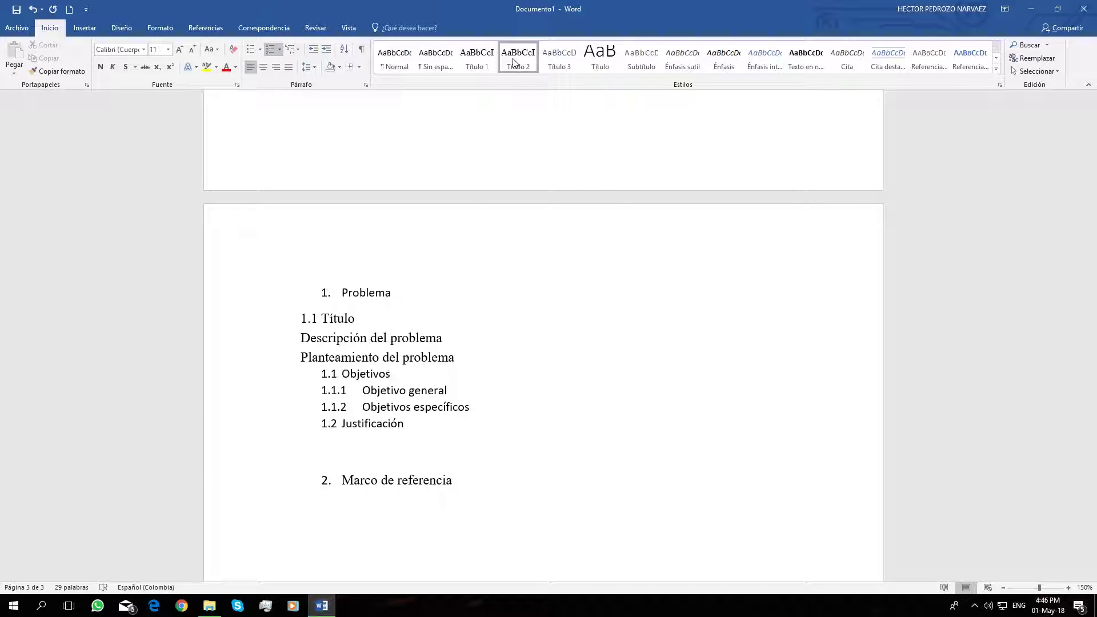
# - Apply the Título 3 style to "Objetivo general" and modify that style to Times New Roman with automatic font colour
pyautogui.click(394, 398)
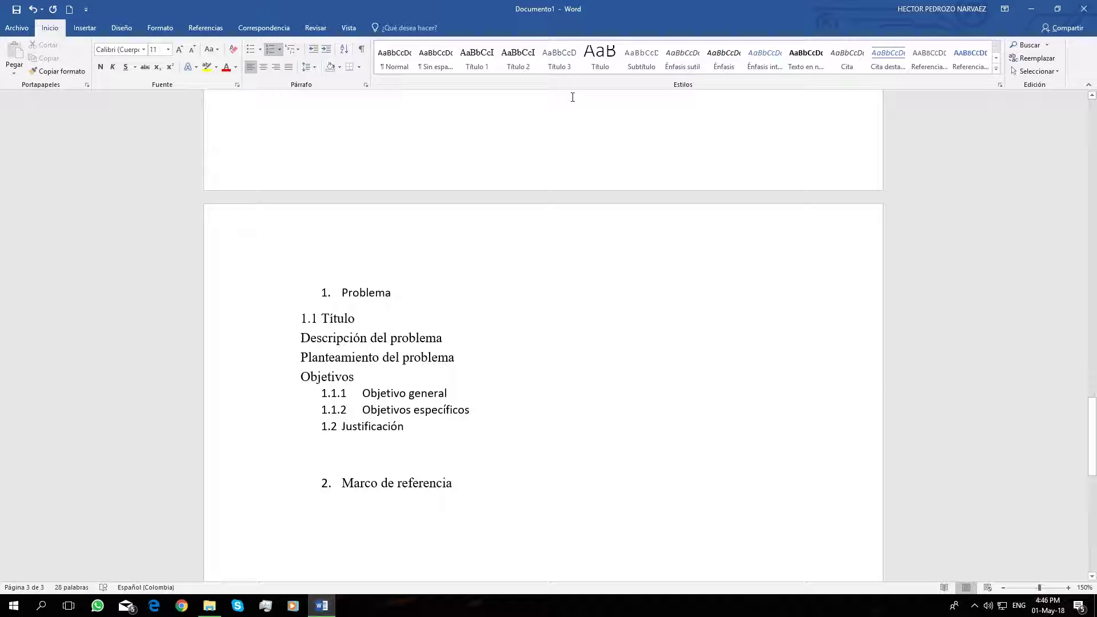
pyautogui.click(560, 63)
pyautogui.rightClick(560, 63)
pyautogui.click(578, 83)
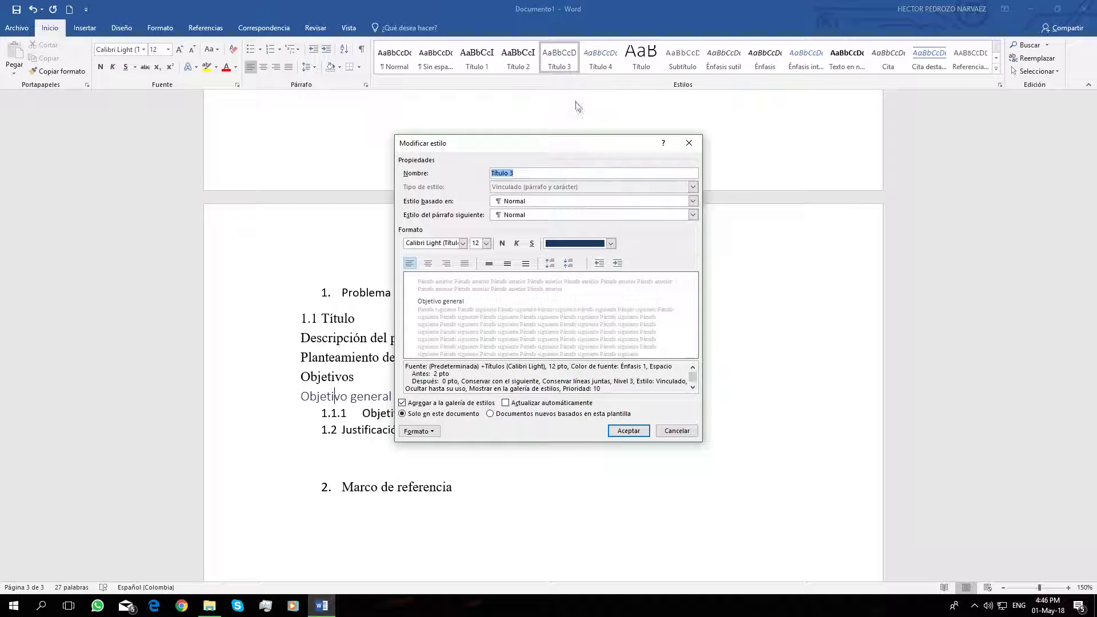
pyautogui.click(463, 244)
pyautogui.click(437, 283)
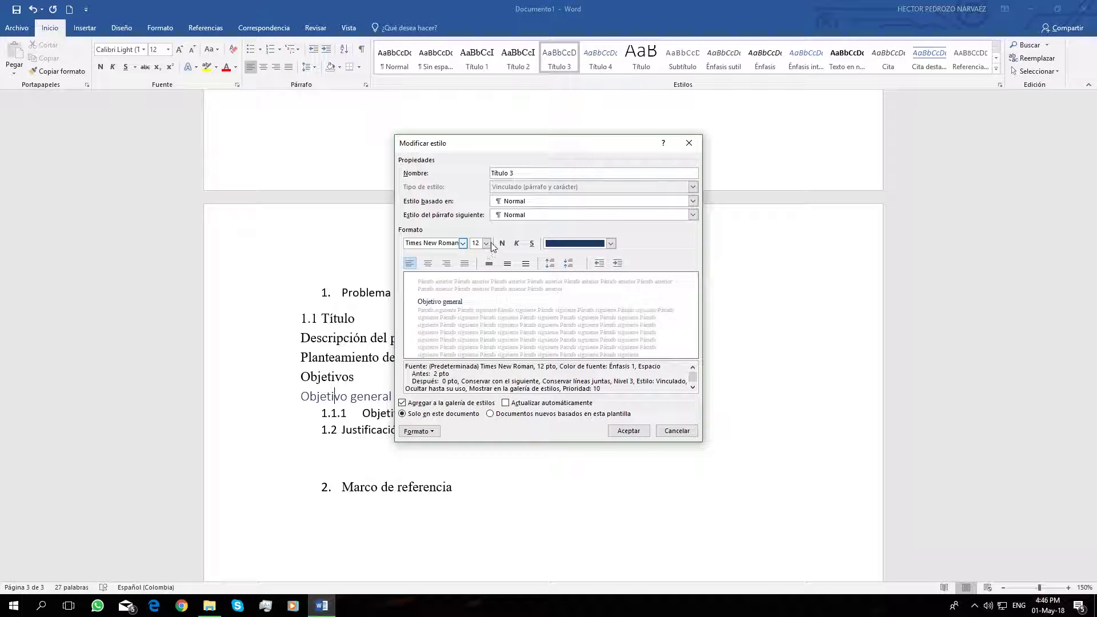
pyautogui.click(610, 243)
pyautogui.click(577, 260)
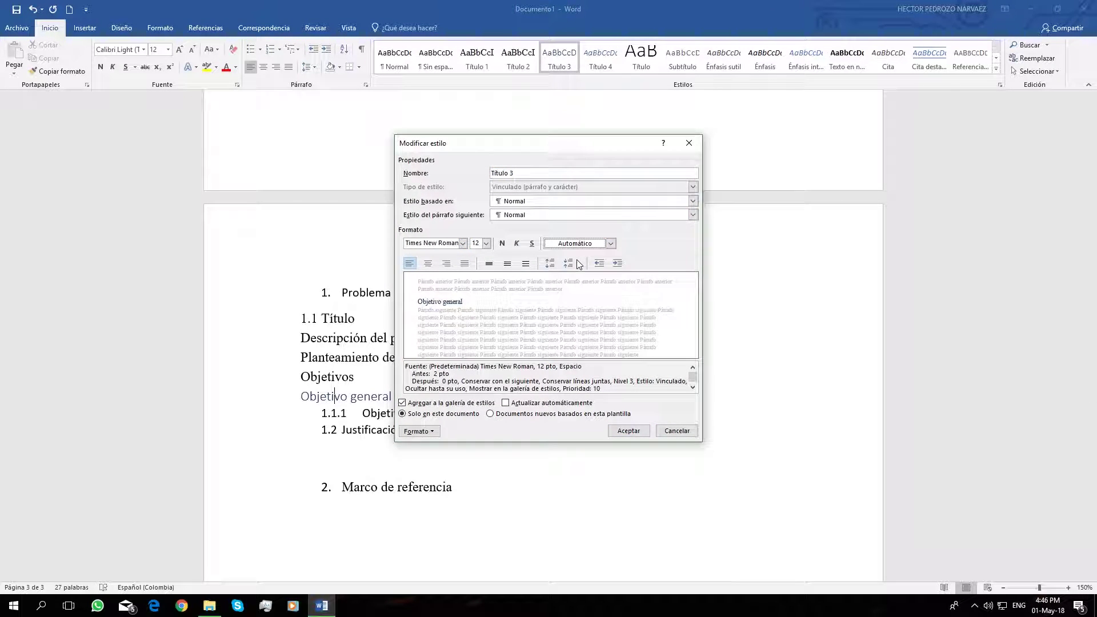
pyautogui.click(628, 431)
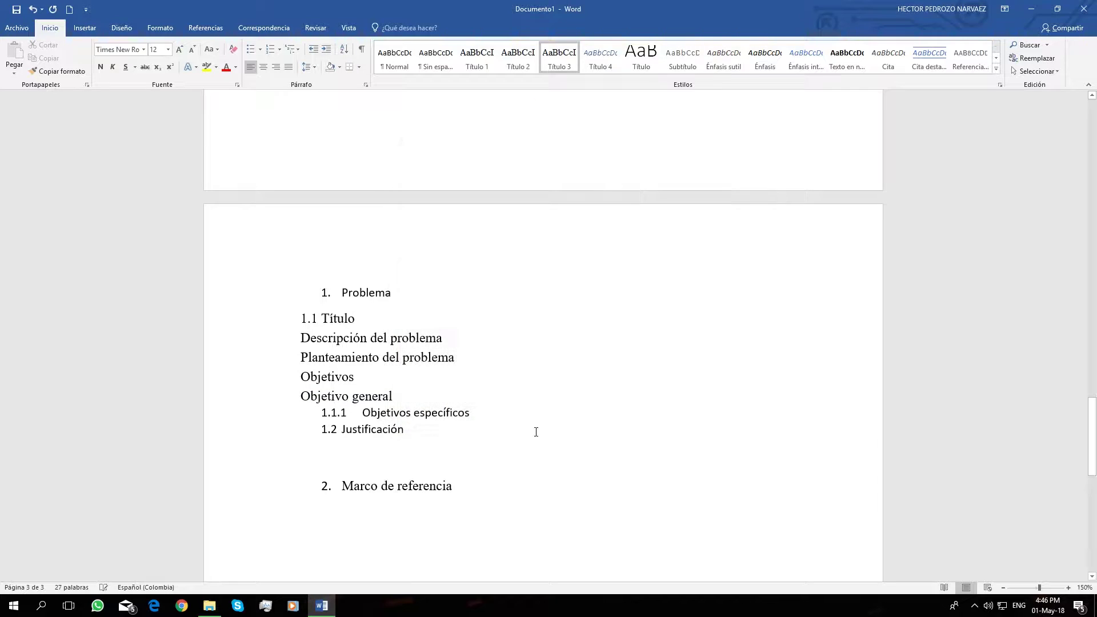
# - Apply the Título 3 style to "Objetivos específicos"
pyautogui.click(362, 412)
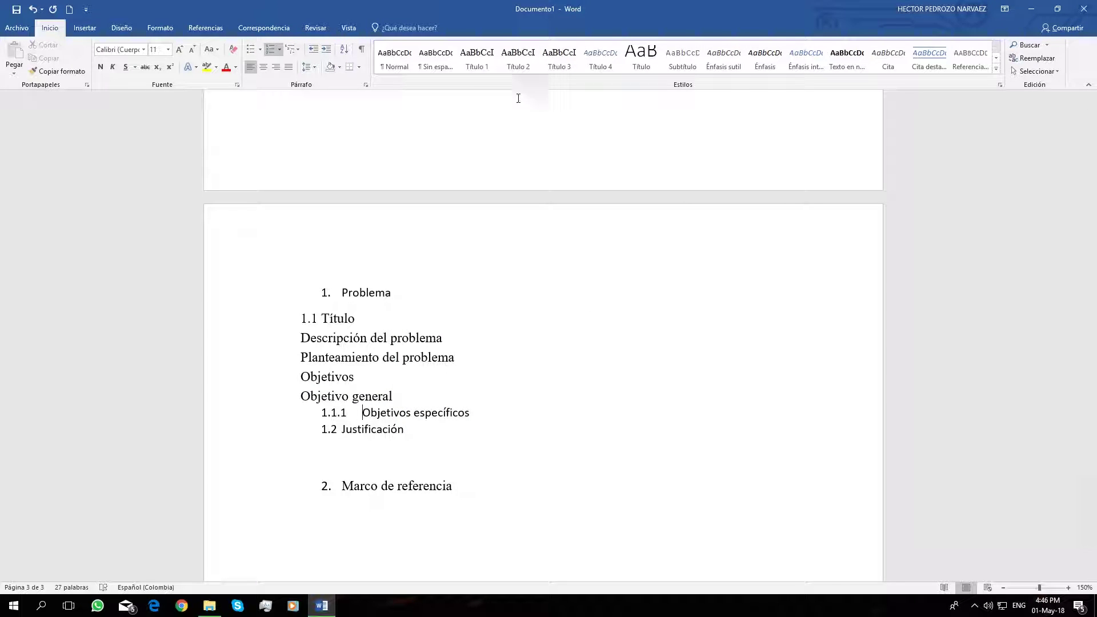
pyautogui.click(527, 69)
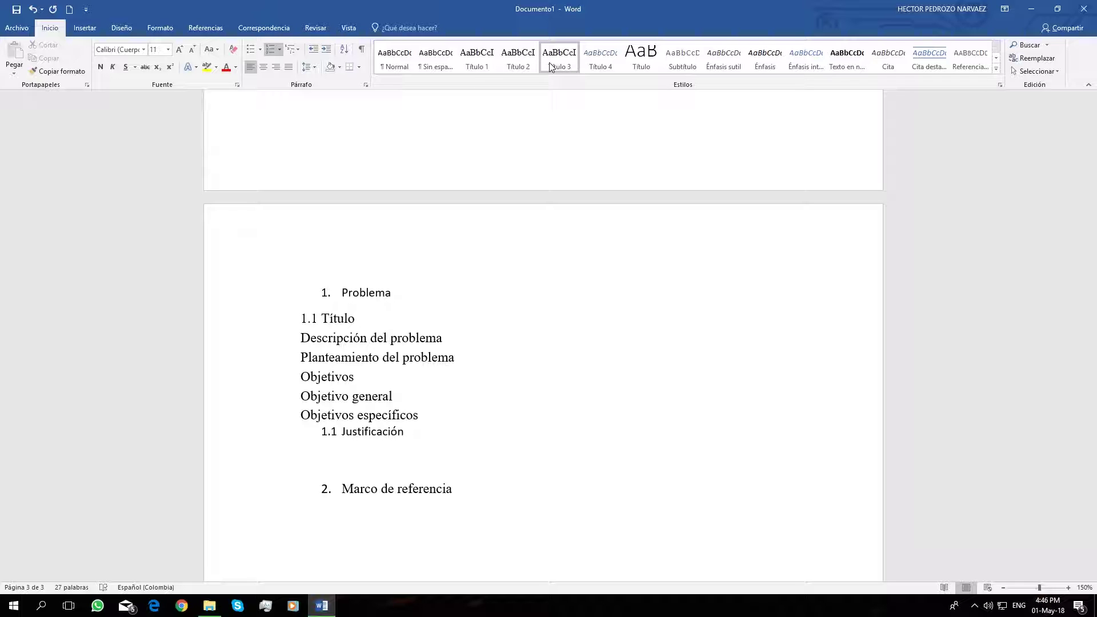
# - Apply the Título 2 style to "Justificación" and number "Descripción del problema" 1.2 and "Planteamiento del problema" 1.3
pyautogui.click(364, 431)
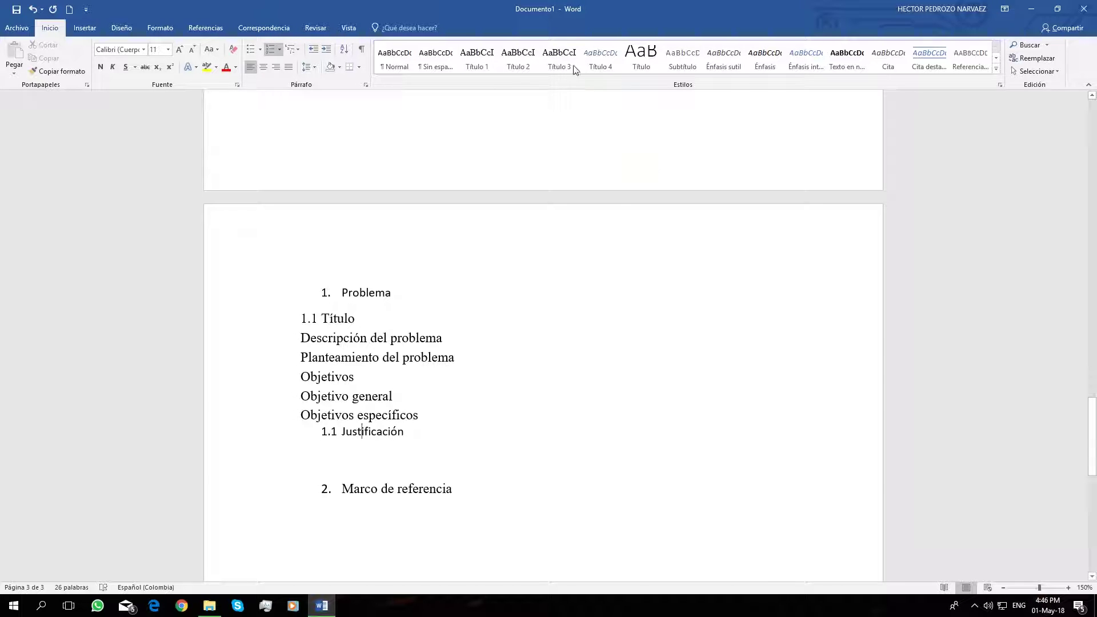
pyautogui.click(518, 57)
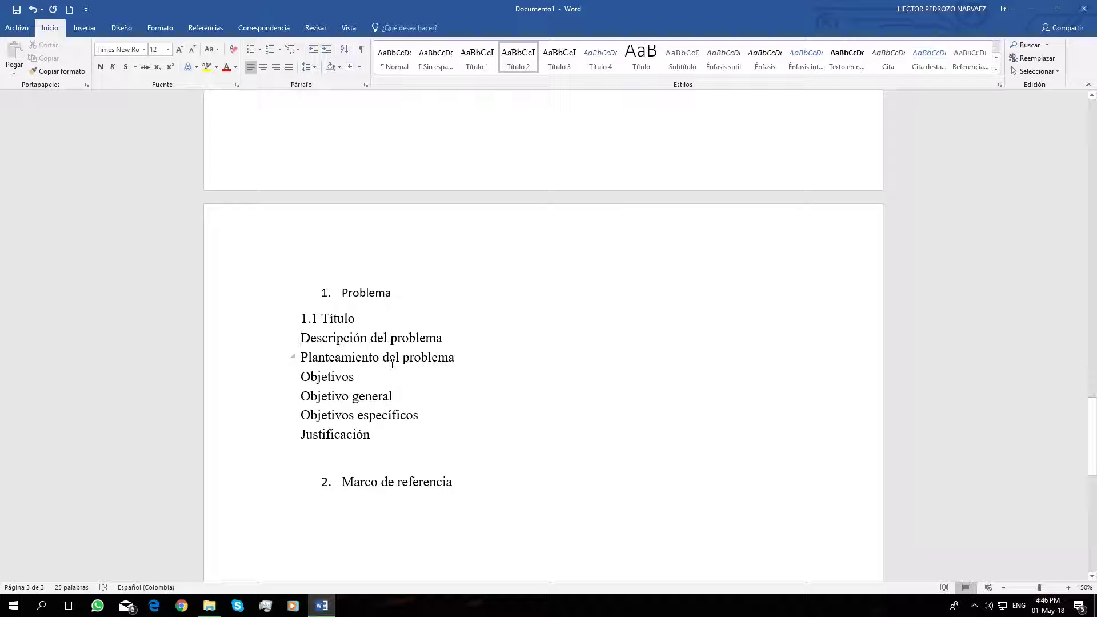
pyautogui.click(303, 325)
pyautogui.write('1.2 ')
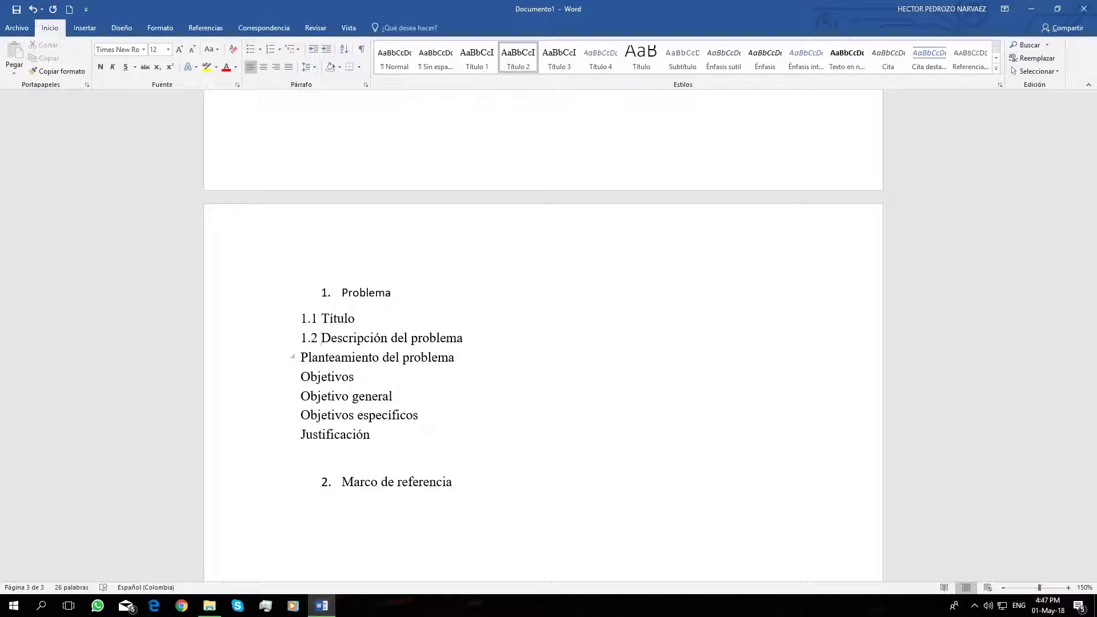
pyautogui.write('1,3')
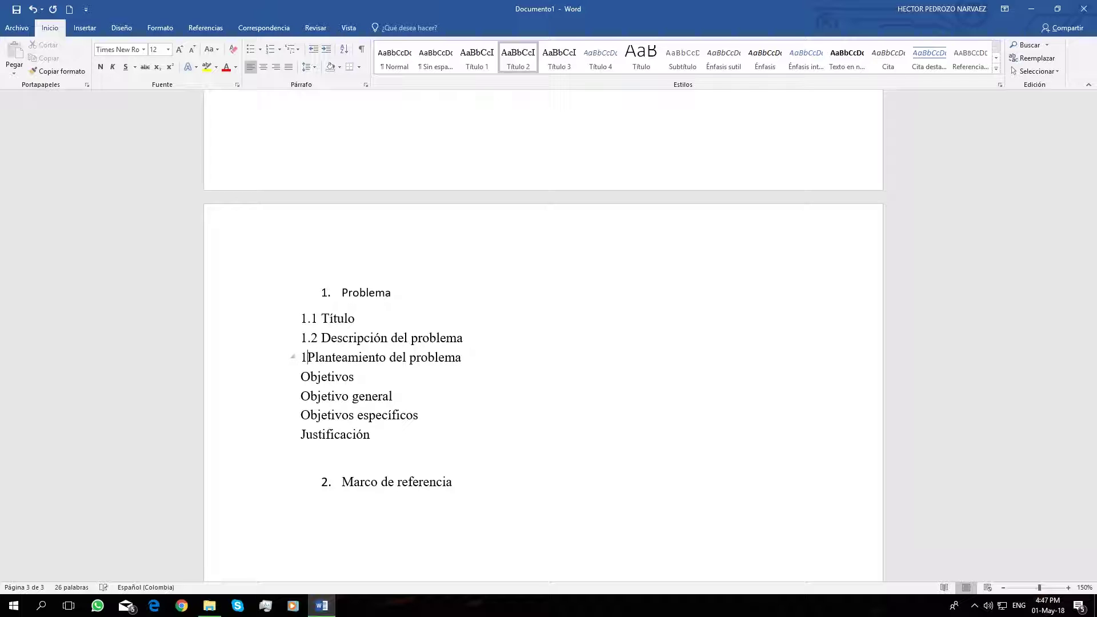
pyautogui.press('BackSpace')
pyautogui.press('BackSpace')
pyautogui.press('BackSpace')
pyautogui.write('.3')
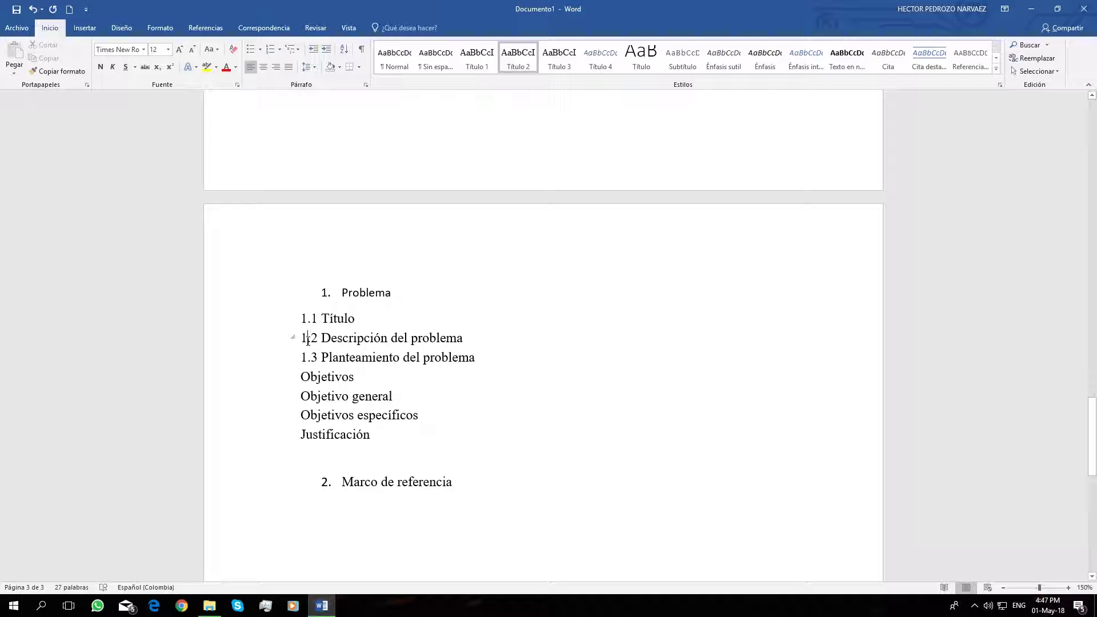
# - Remove and re-enter the number 1.2 in front of "Descripción del problema"
pyautogui.press('Delete')
pyautogui.press('BackSpace')
pyautogui.write('.')
pyautogui.press('BackSpace')
pyautogui.write('1.2')
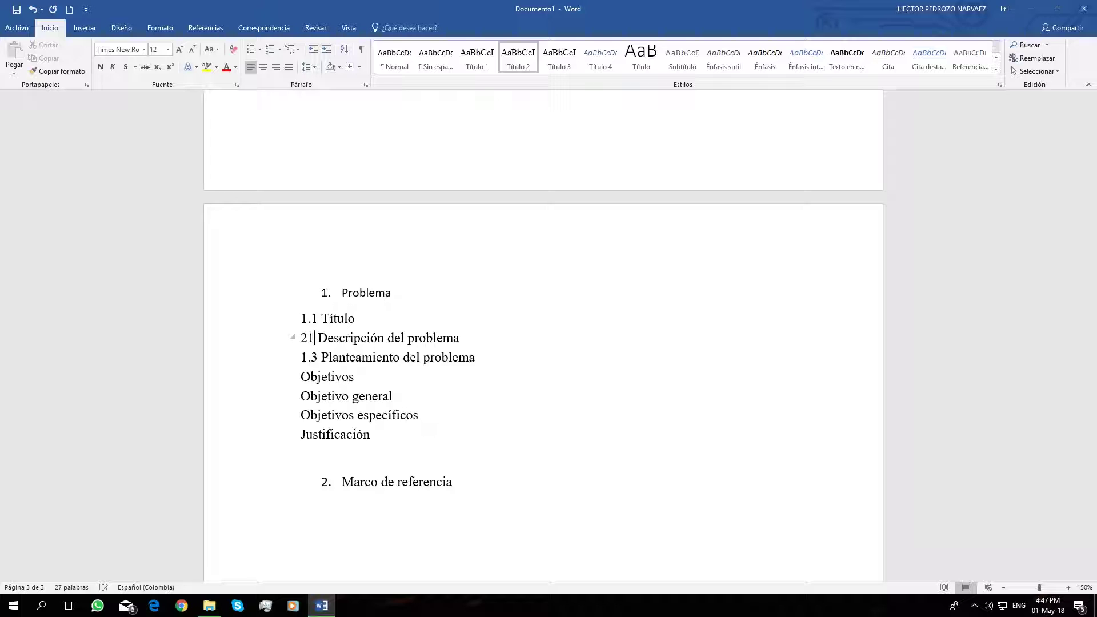
pyautogui.press('BackSpace')
pyautogui.press('BackSpace')
pyautogui.press('BackSpace')
pyautogui.press('BackSpace')
pyautogui.write('1.2')
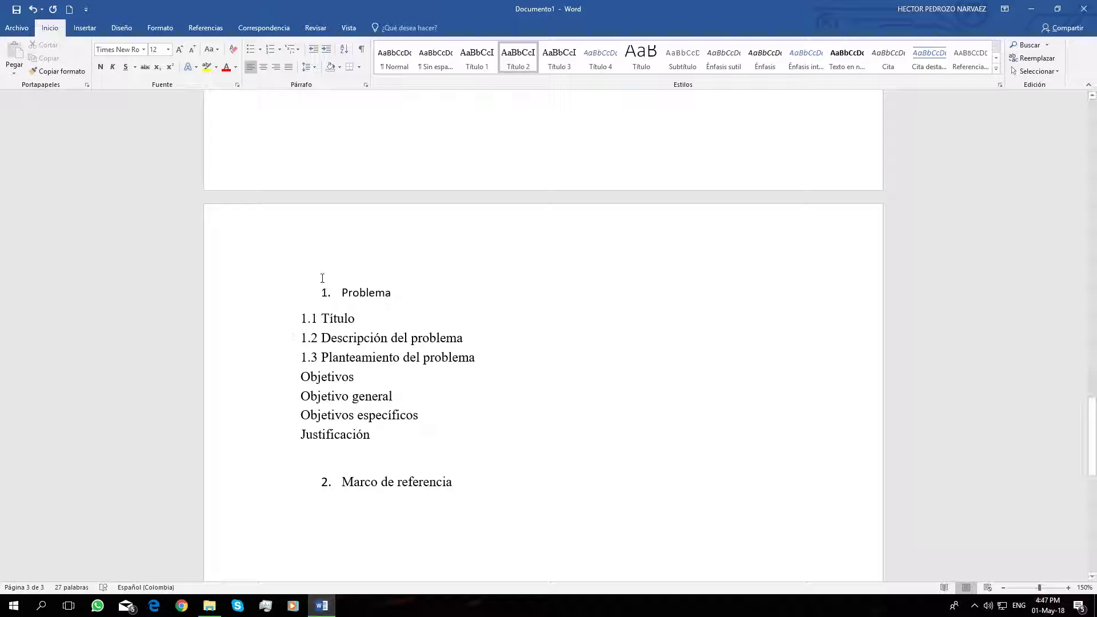
# - Number "Objetivos" 1.4, "Objetivo general" 1.4.1, "Objetivos específicos" 1.4.2 and "Justificación" 1.5
pyautogui.write('1.4')
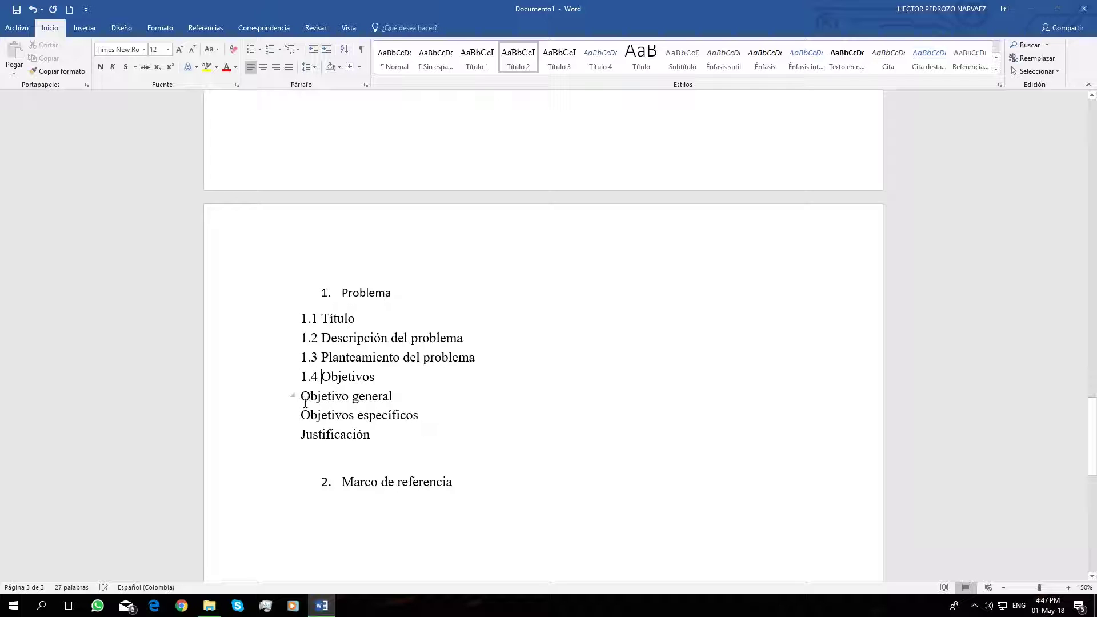
pyautogui.click(304, 396)
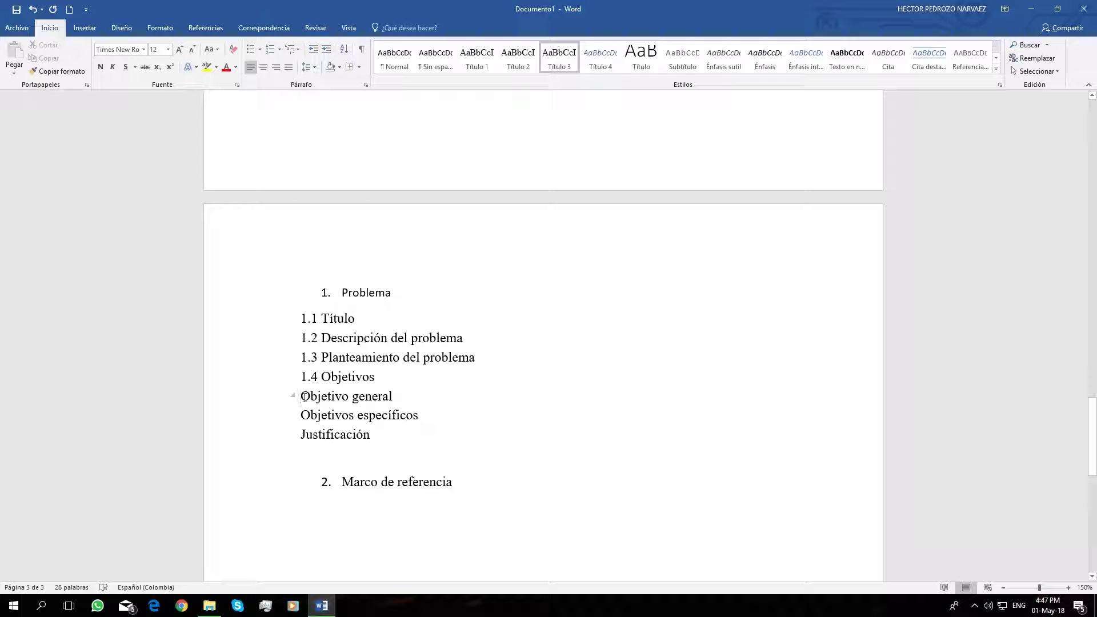
pyautogui.write('1.4.1')
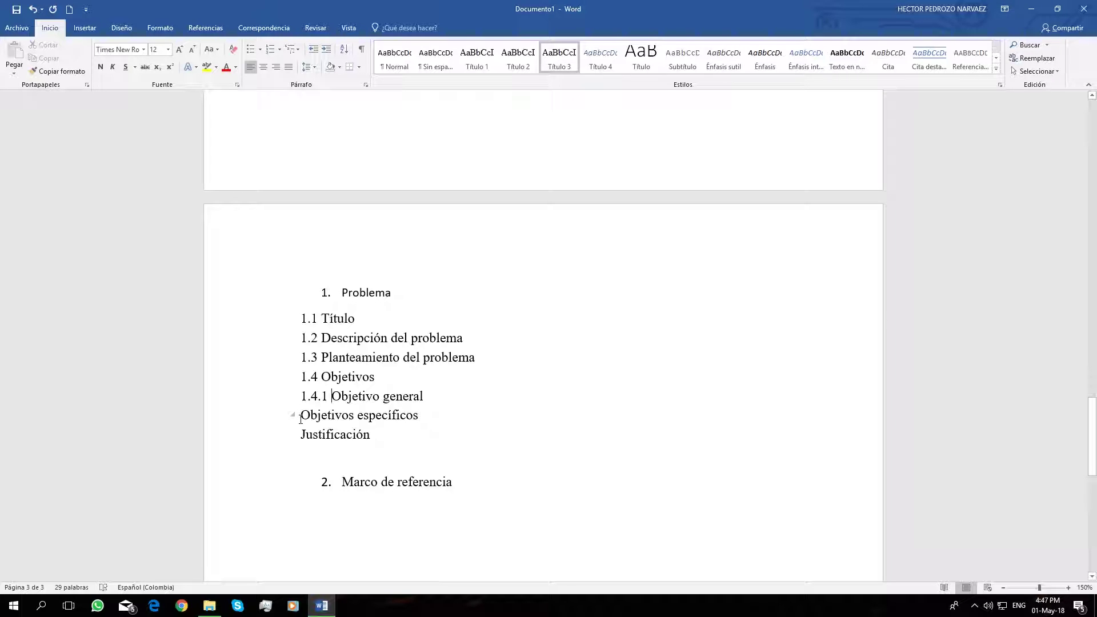
pyautogui.click(301, 420)
pyautogui.write('1.4.')
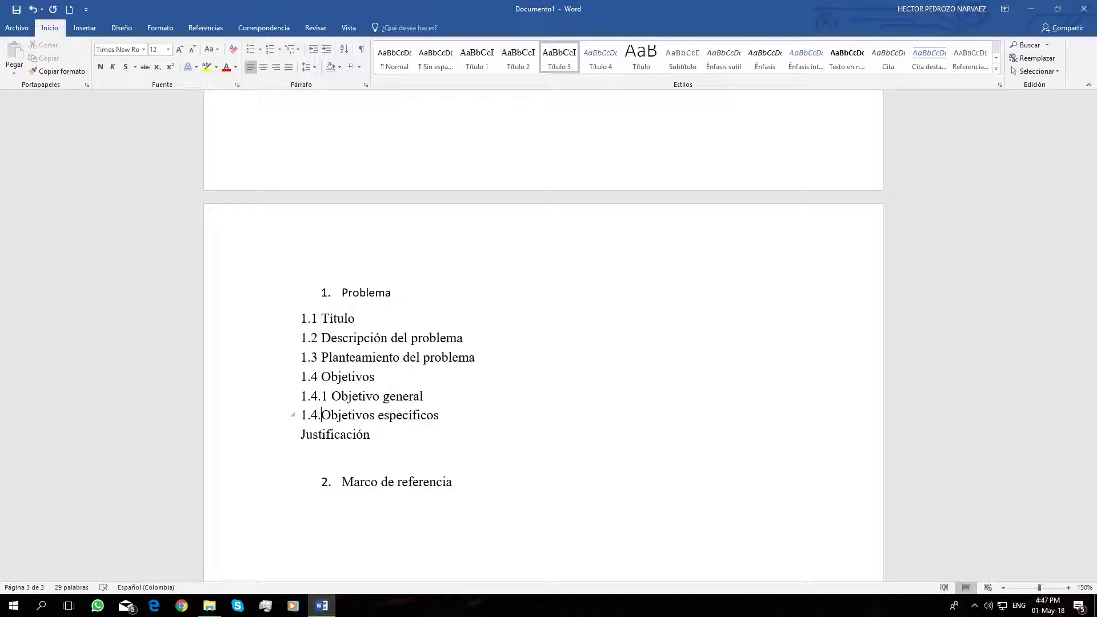
pyautogui.write('2')
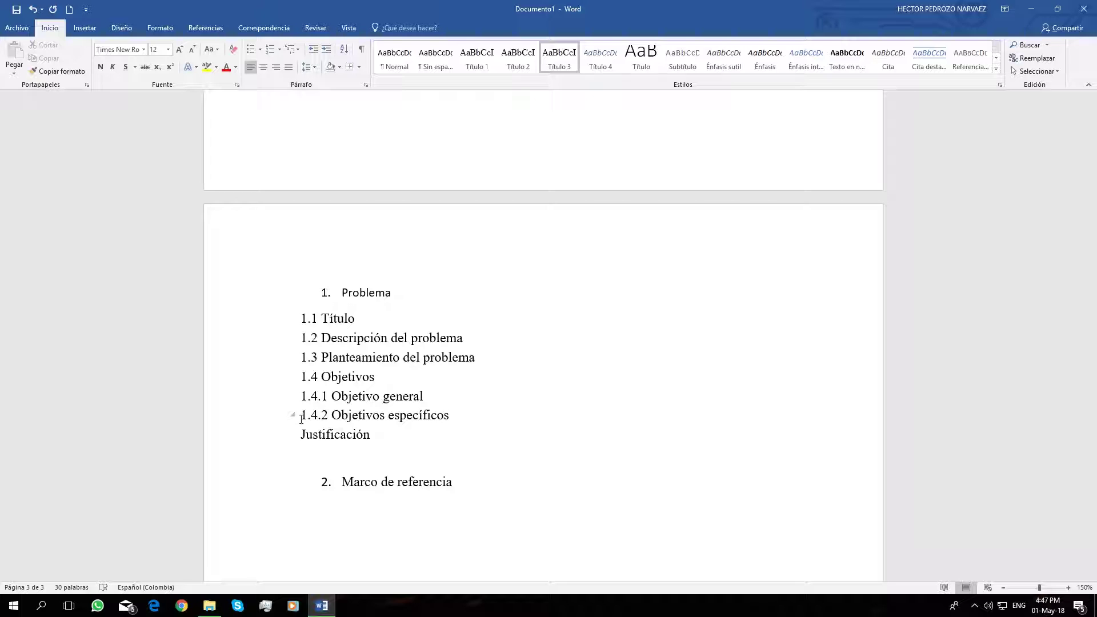
pyautogui.press('Down')
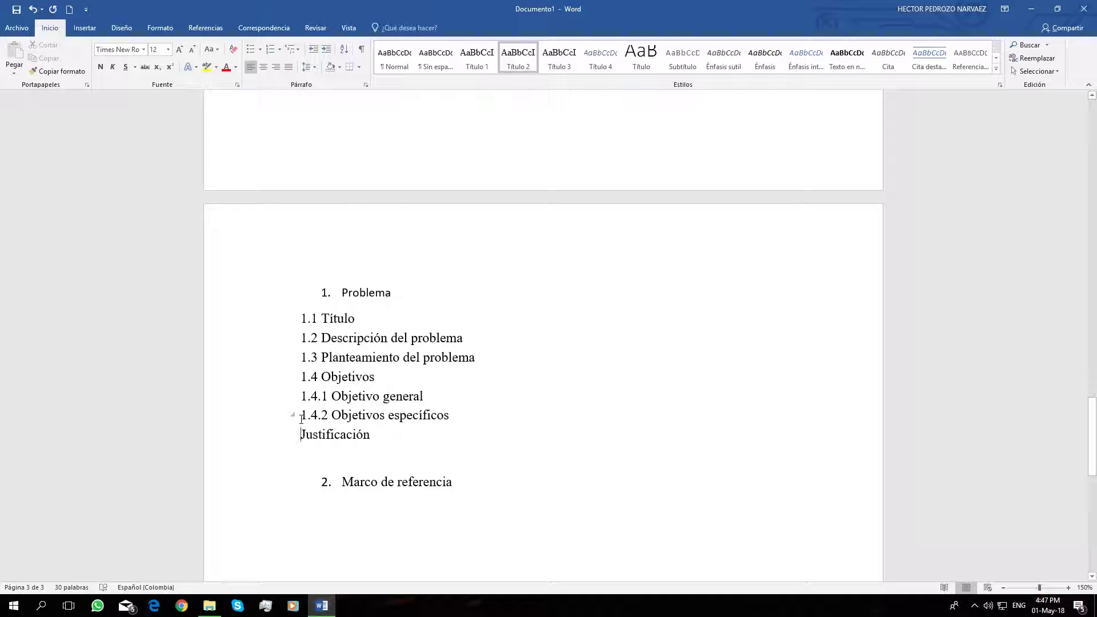
pyautogui.write('1.5')
# - Insert the Tabla automática 2 table of contents at the start of the blank second page
pyautogui.click(400, 483)
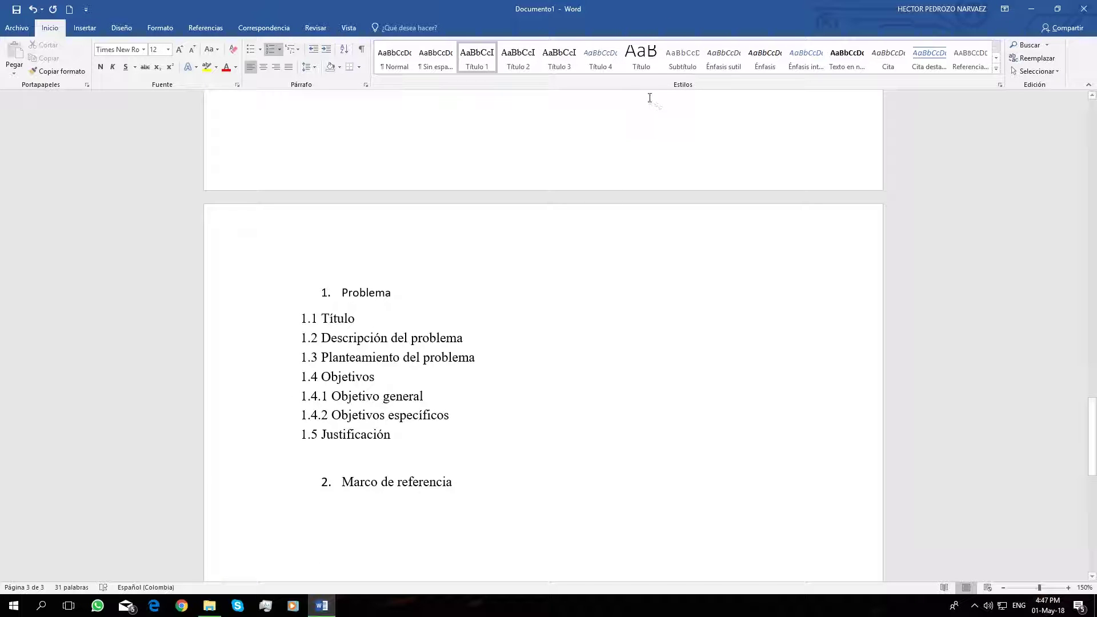
pyautogui.scroll(8, 539, 255)
pyautogui.scroll(3, 539, 255)
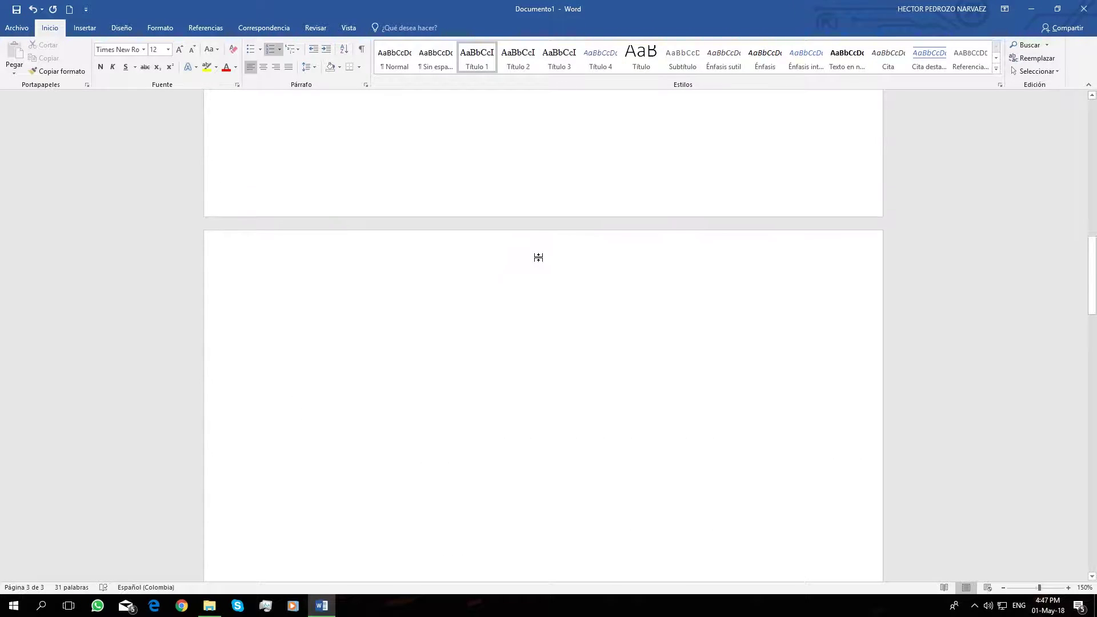
pyautogui.click(316, 327)
pyautogui.scroll(-2, 316, 329)
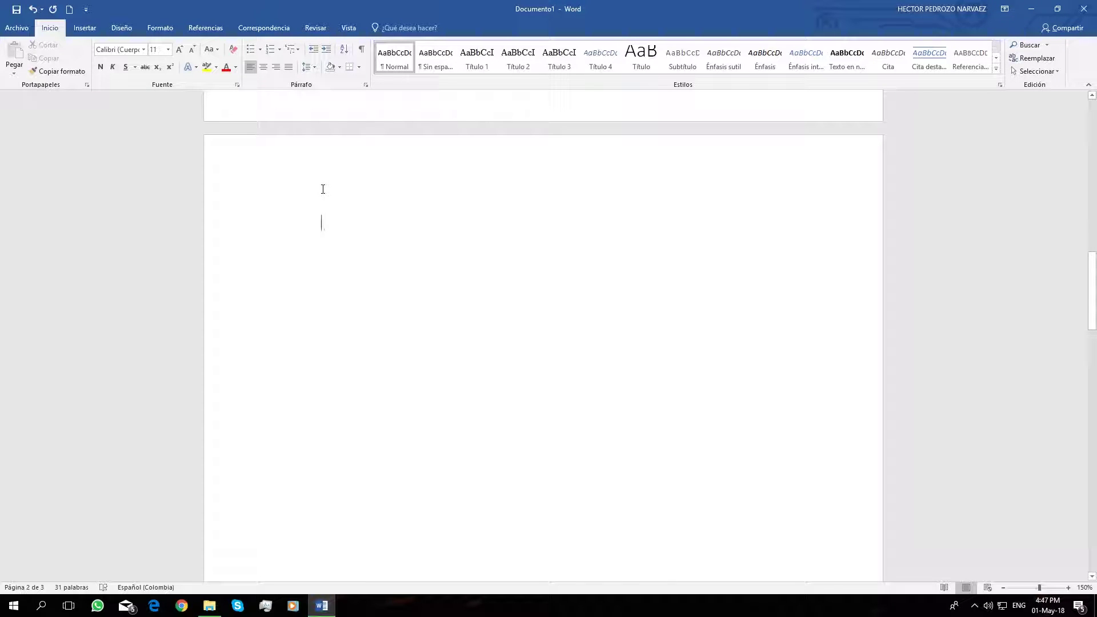
pyautogui.click(206, 27)
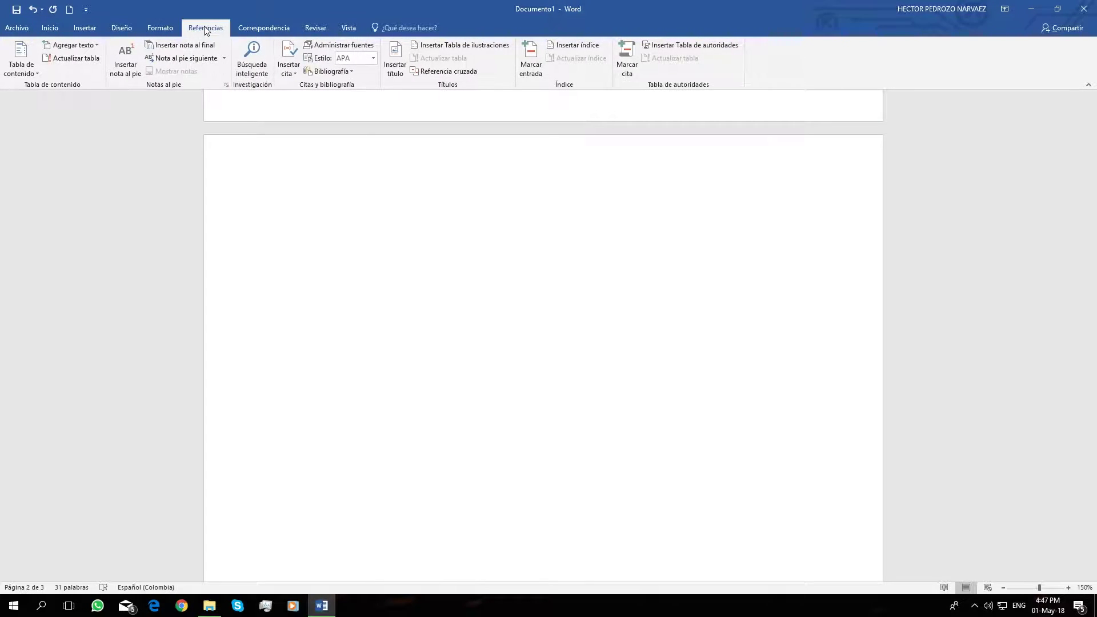
pyautogui.click(35, 71)
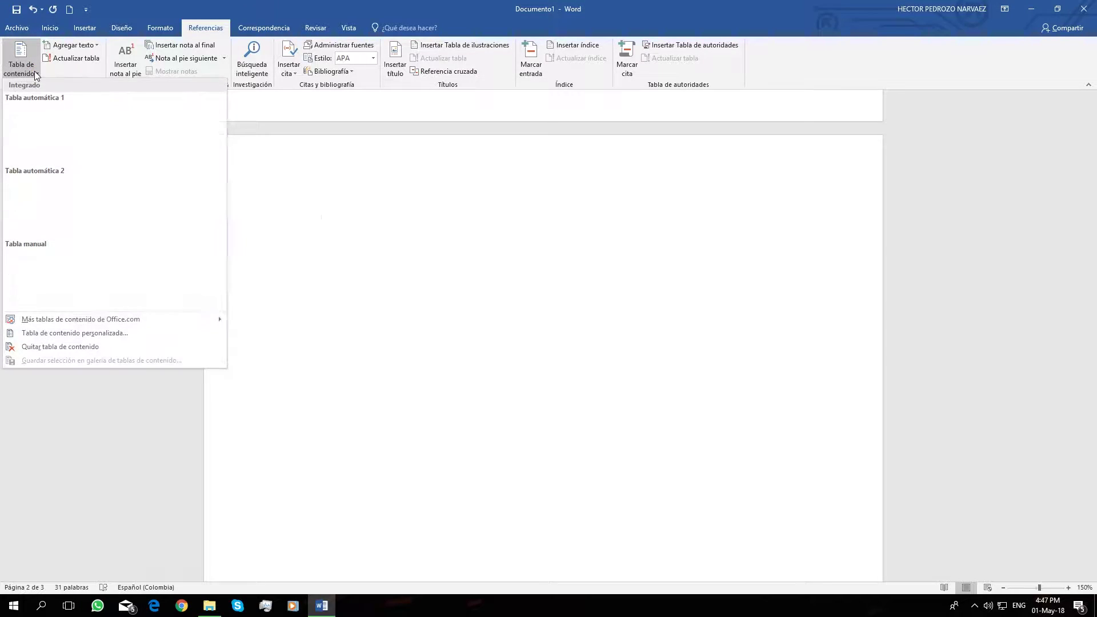
pyautogui.click(76, 195)
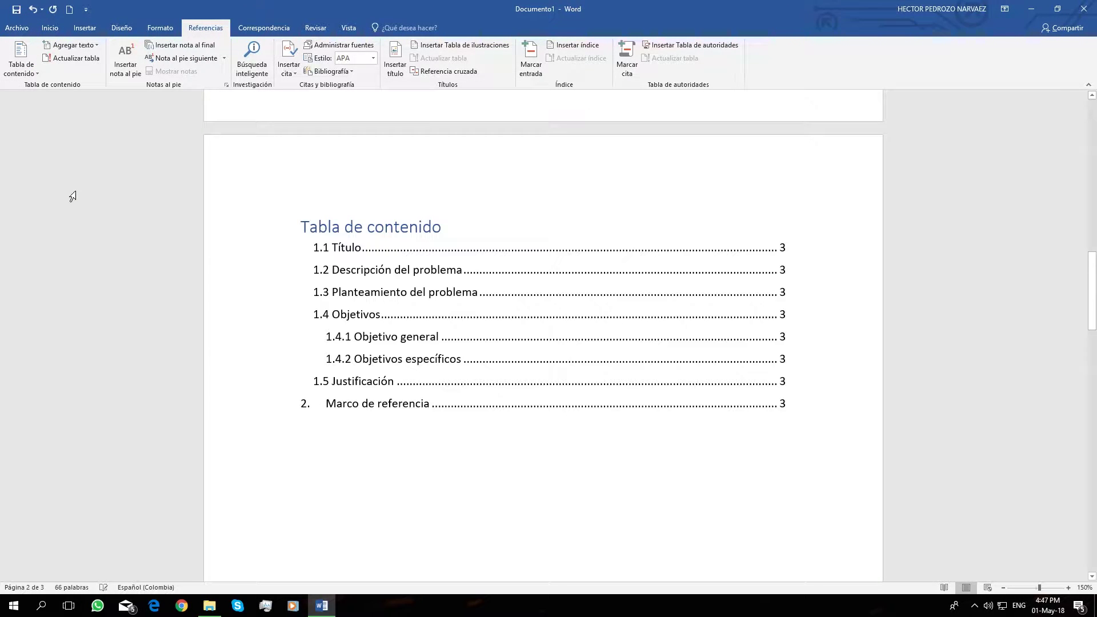
# - Follow the "1.1 Título" entry in the table of contents to its heading on page 3
pyautogui.click(29, 72)
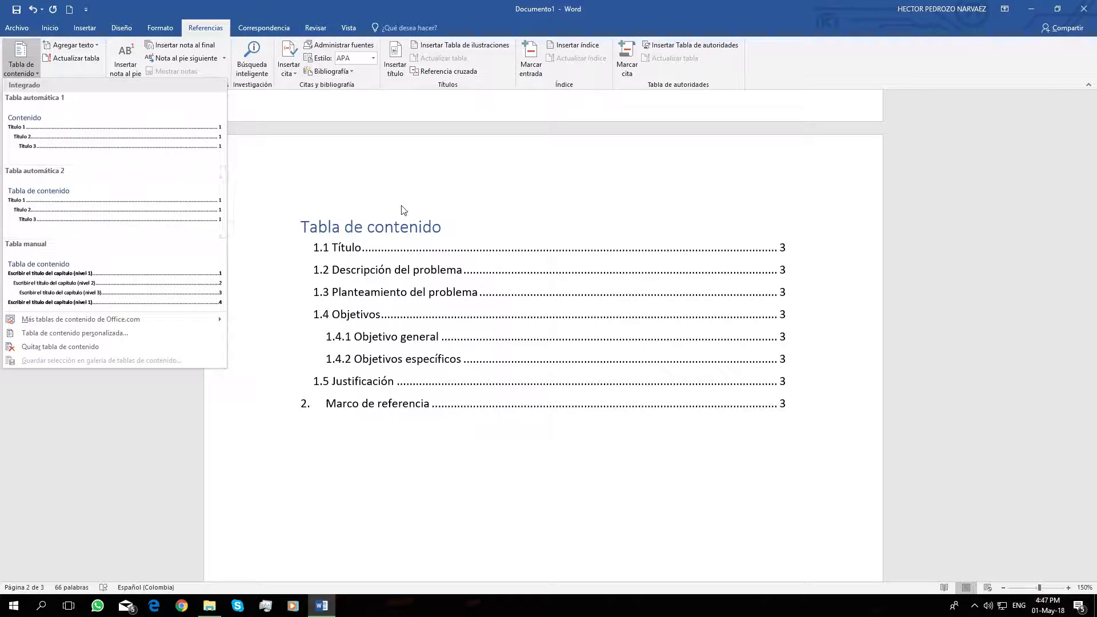
pyautogui.click(409, 256)
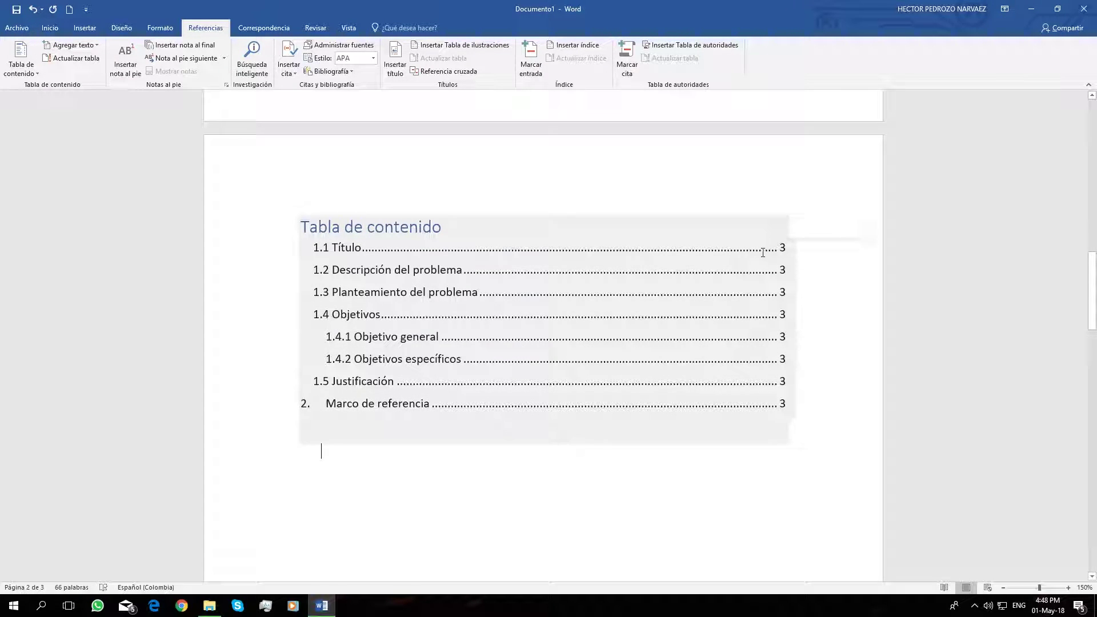
pyautogui.keyDown('ctrl'); pyautogui.click(408, 252); pyautogui.keyUp('ctrl')
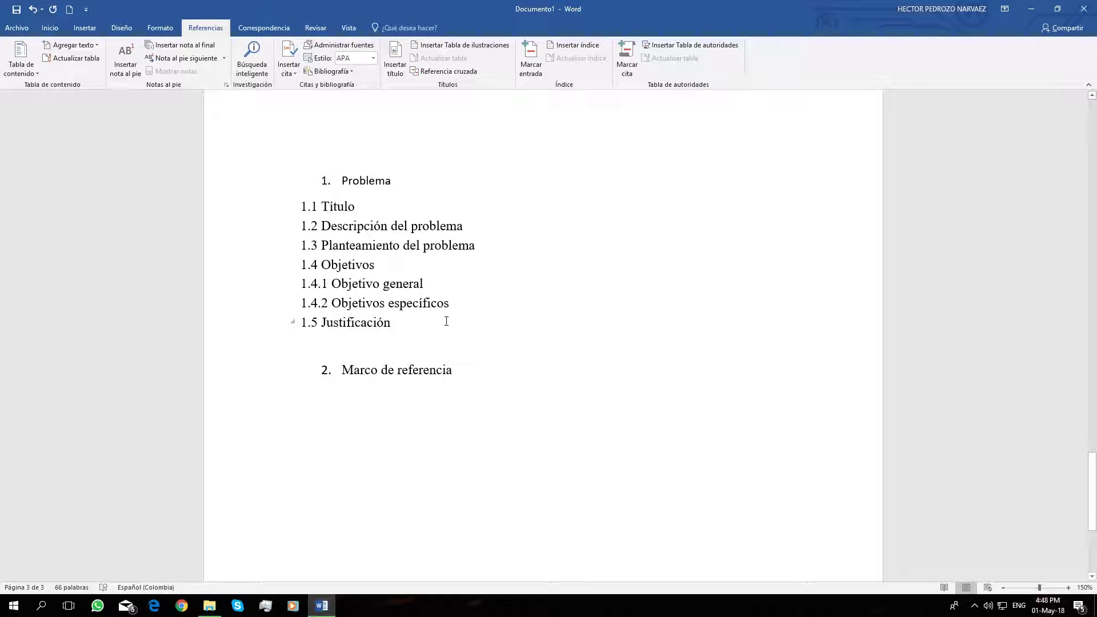
# - Add the numbered items "2.1 Antecedentes" and "2.2 Marco teórico" below "Marco de referencia"
pyautogui.click(483, 368)
pyautogui.press('Return')
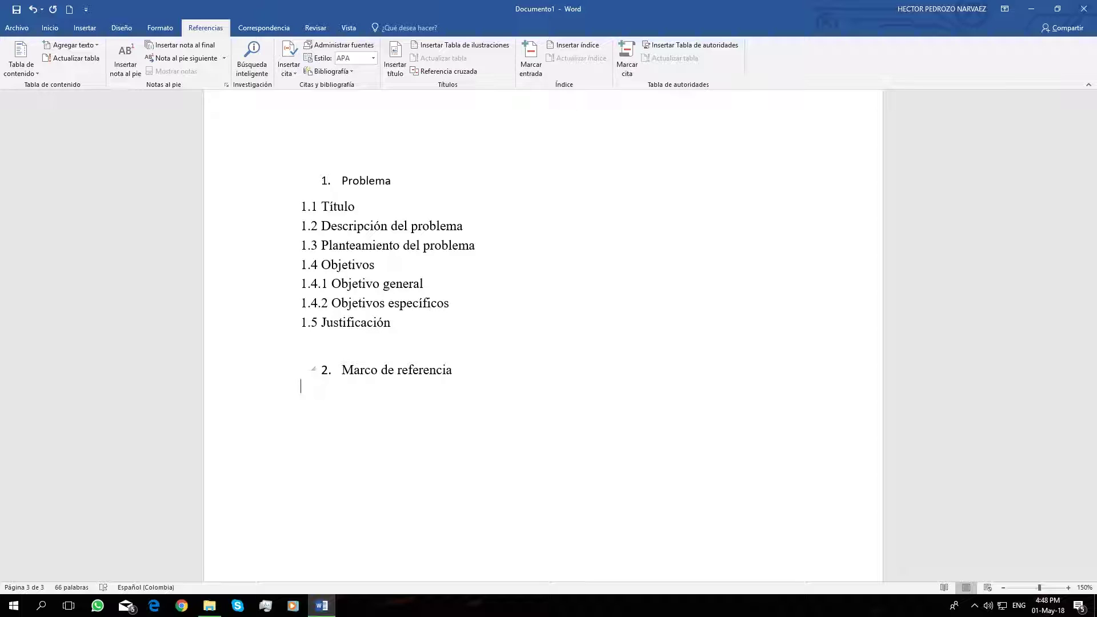
pyautogui.write('2.')
pyautogui.press('BackSpace')
pyautogui.write('2.1 Antecedentes')
pyautogui.press('Return')
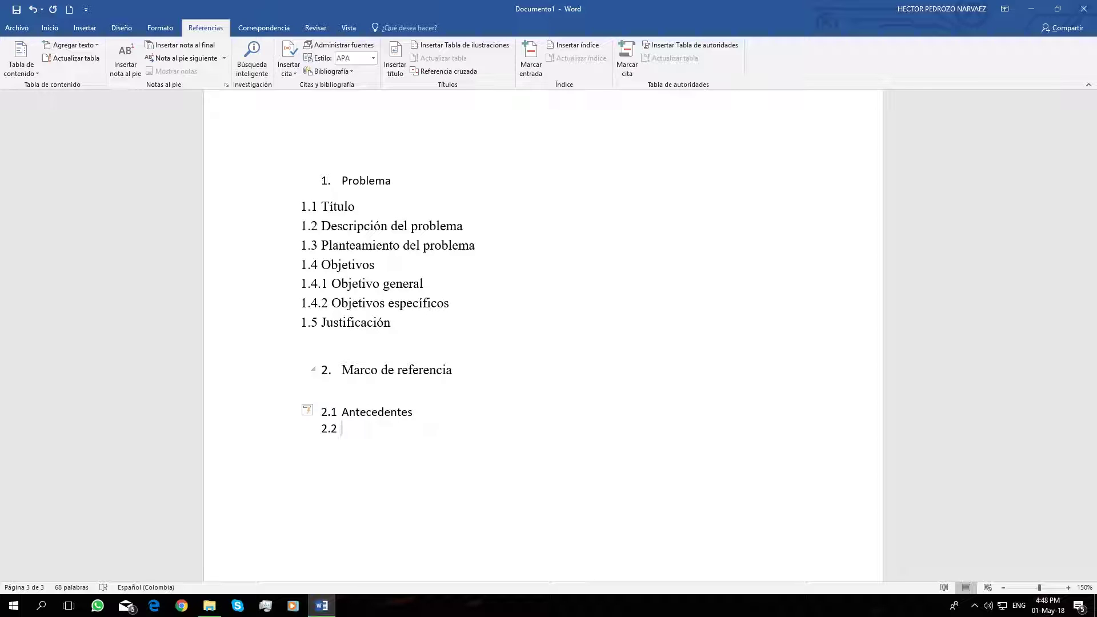
pyautogui.write('Marco')
# - Assign "Antecedentes" to Nivel 2 of the table of contents
pyautogui.moveTo(420, 408); pyautogui.dragTo(313, 438)
pyautogui.click(364, 438)
pyautogui.moveTo(417, 415); pyautogui.dragTo(314, 418)
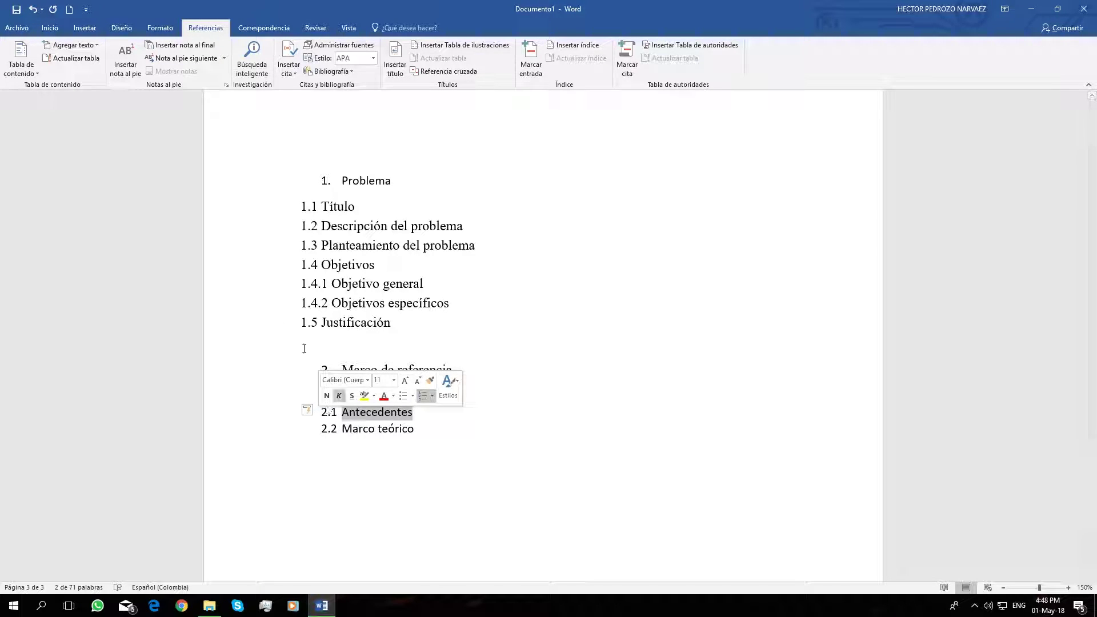
pyautogui.click(95, 46)
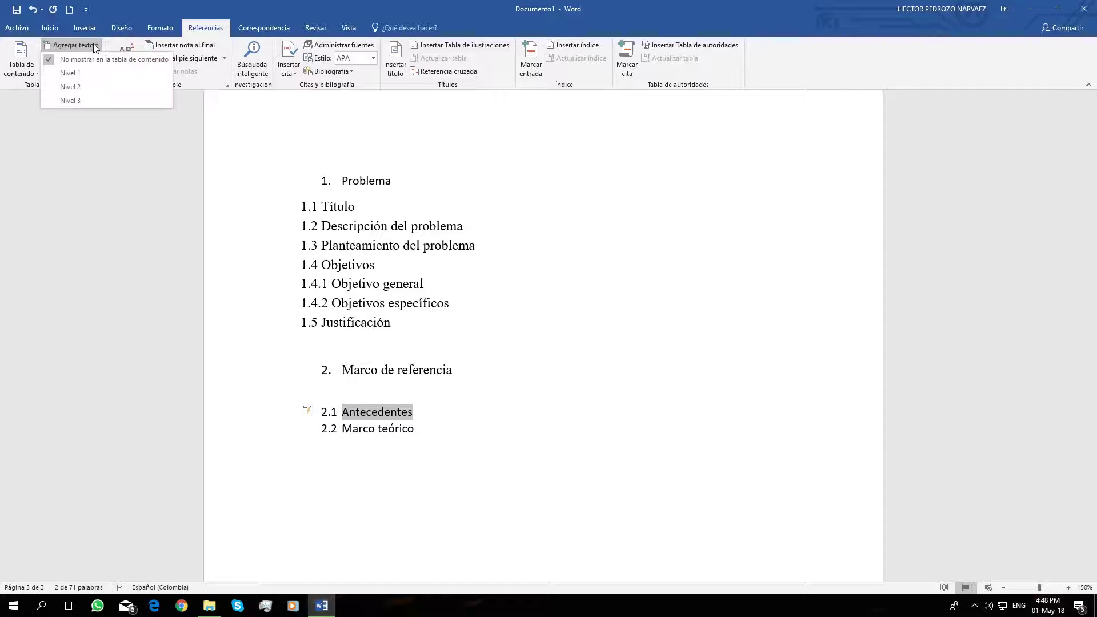
pyautogui.click(80, 86)
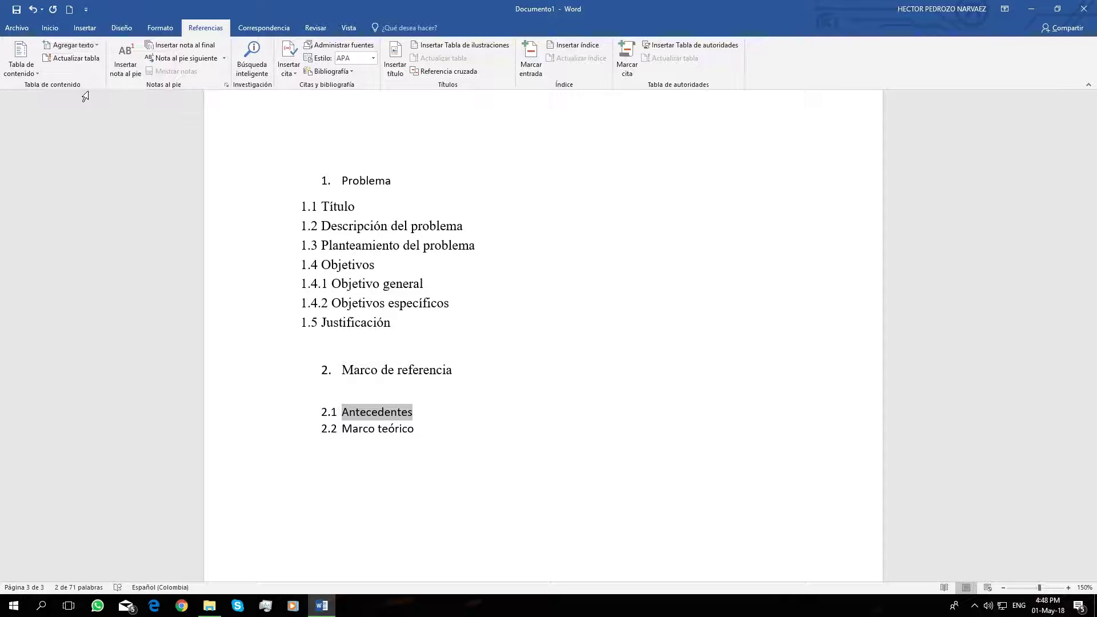
# - Assign "Marco teórico" to Nivel 2 of the table of contents
pyautogui.click(452, 439)
pyautogui.moveTo(305, 425); pyautogui.dragTo(307, 426)
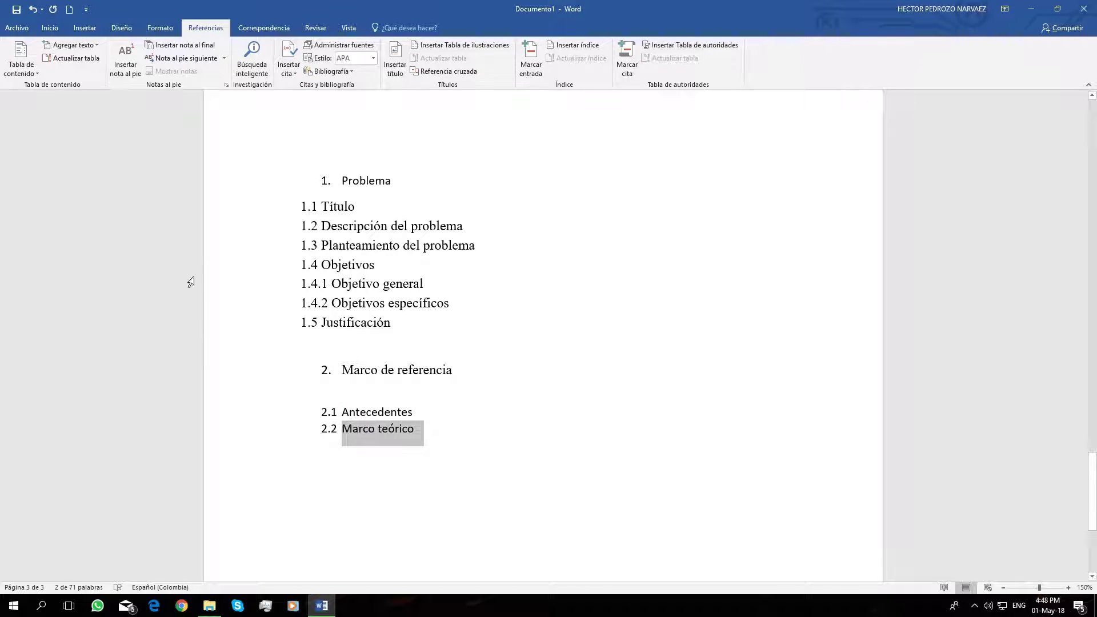
pyautogui.click(91, 46)
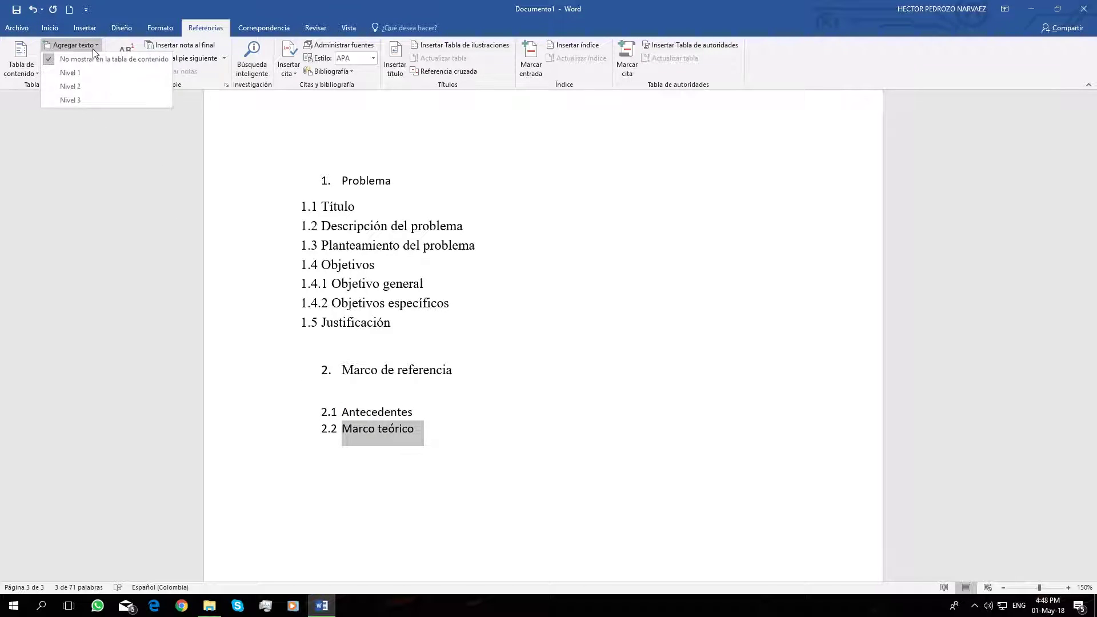
pyautogui.click(81, 100)
pyautogui.click(453, 423)
# - Add the numbered items "2.3 Marco contextual" and "2.4 Marco legal" after "Marco teórico"
pyautogui.click(432, 428)
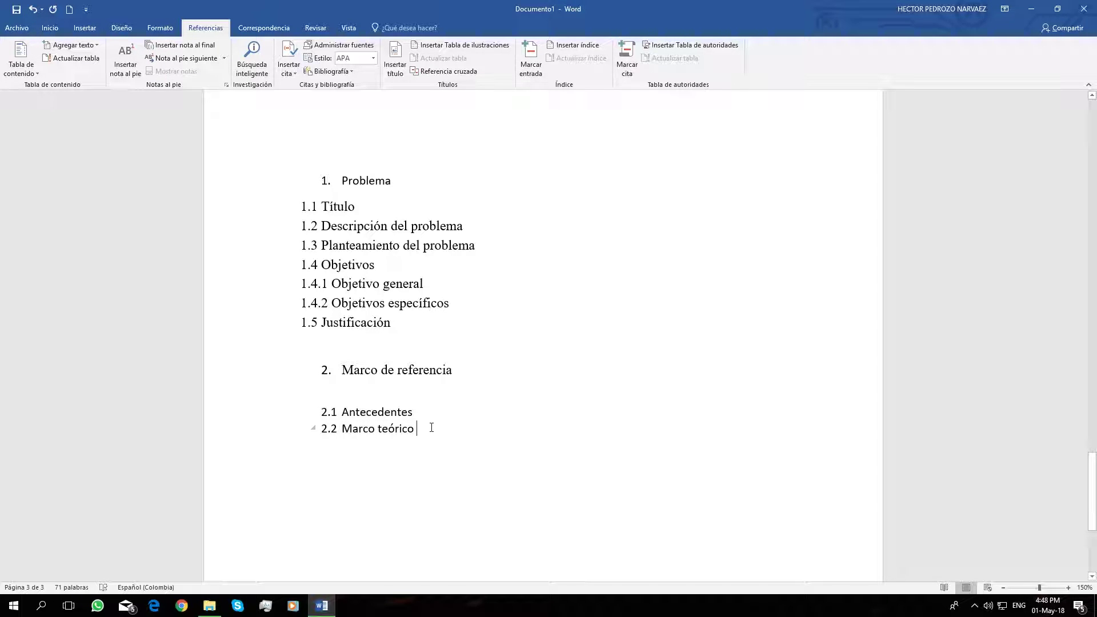
pyautogui.press('Return')
pyautogui.write('2.3 ')
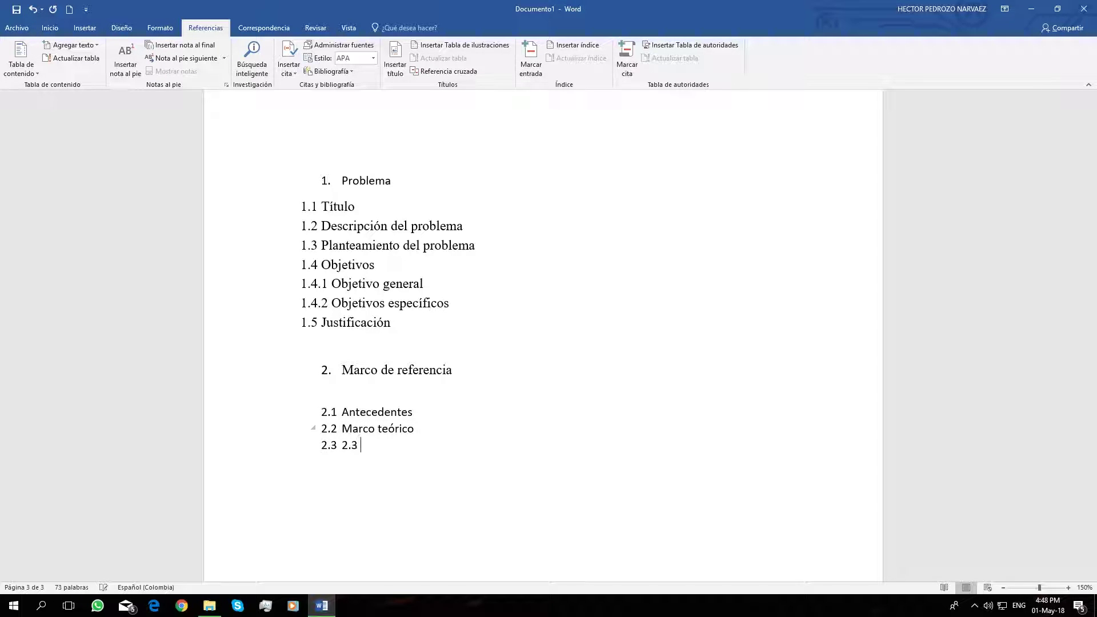
pyautogui.write('Marco contextual')
pyautogui.press('Return')
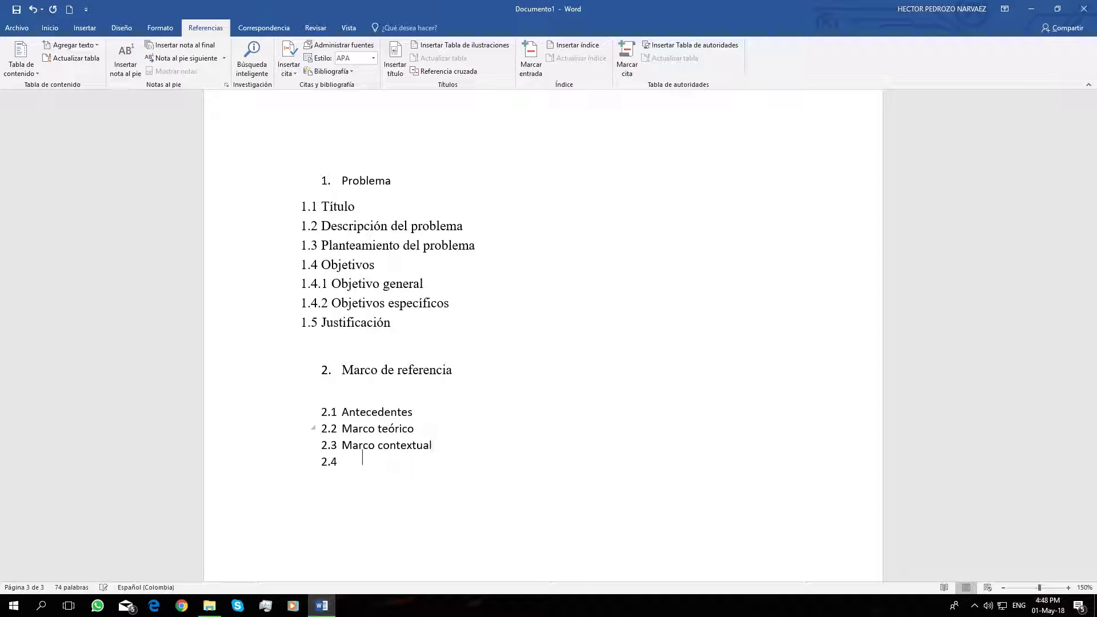
pyautogui.write('marco legal')
# - Check which table-of-contents level is assigned to "Marco contextual", leaving it as is, and place the cursor in "Marco legal"
pyautogui.tripleClick(360, 445)
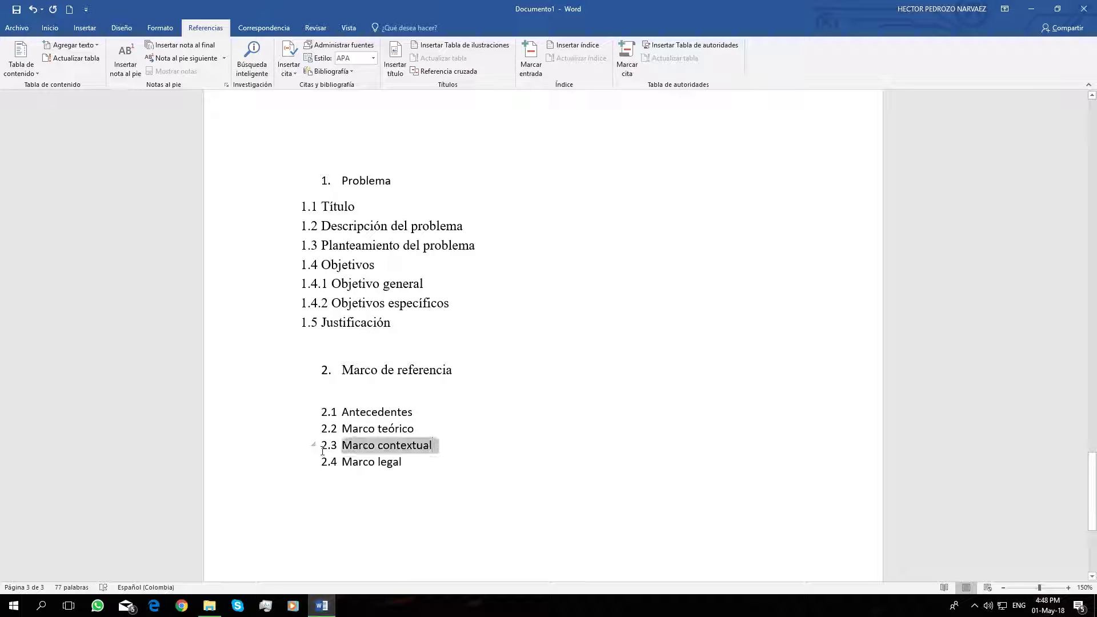
pyautogui.click(73, 45)
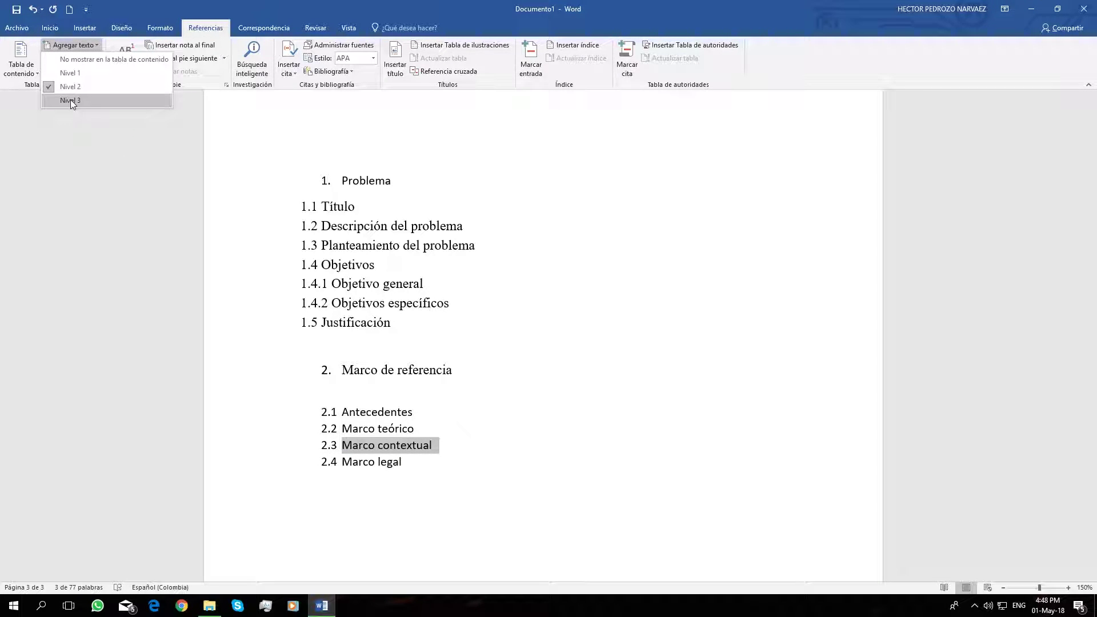
pyautogui.click(445, 439)
pyautogui.click(369, 461)
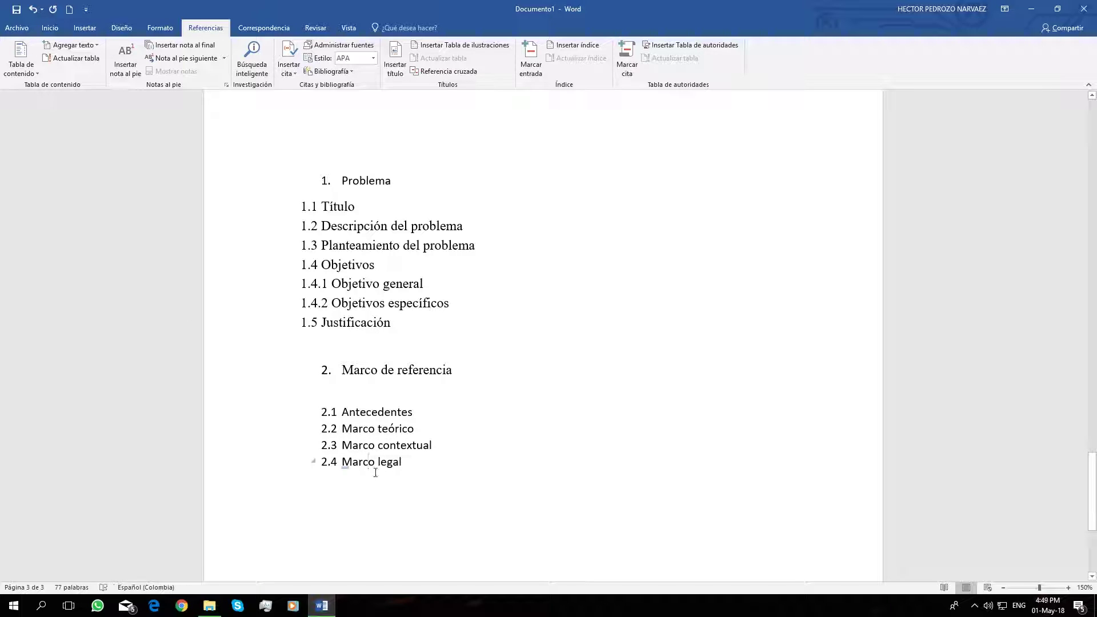
# - Add the numbered item "2.2.1 Teoría general" below "2.2 Marco teórico" and start a new item after it
pyautogui.press('Return')
pyautogui.press('BackSpace')
pyautogui.press('Return')
pyautogui.press('BackSpace')
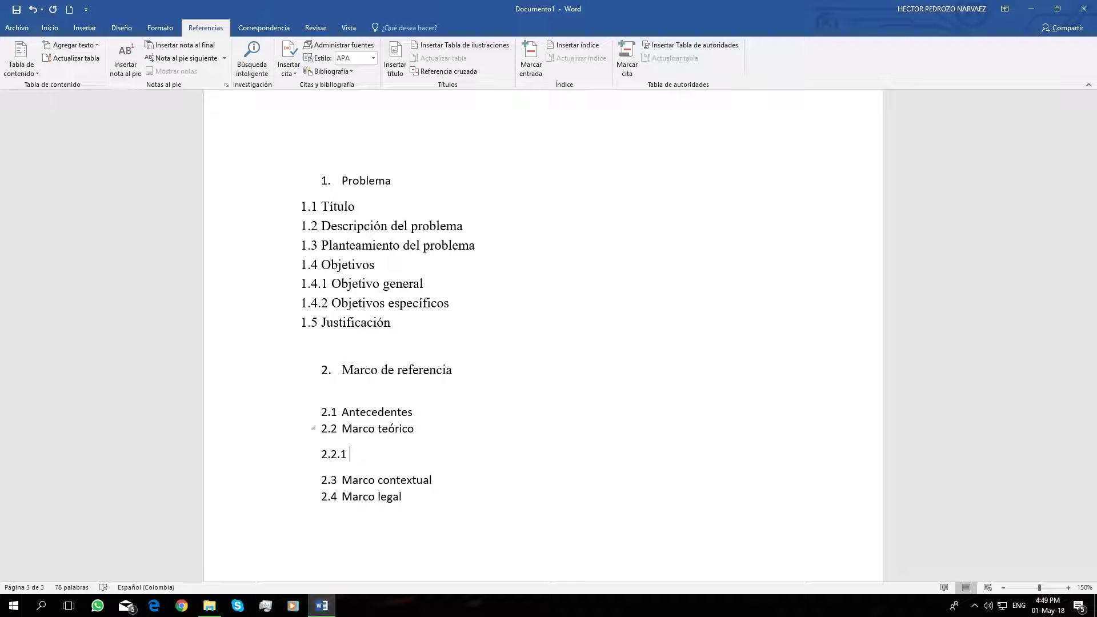
pyautogui.write('2.2.1 Teoría general')
pyautogui.press('Return')
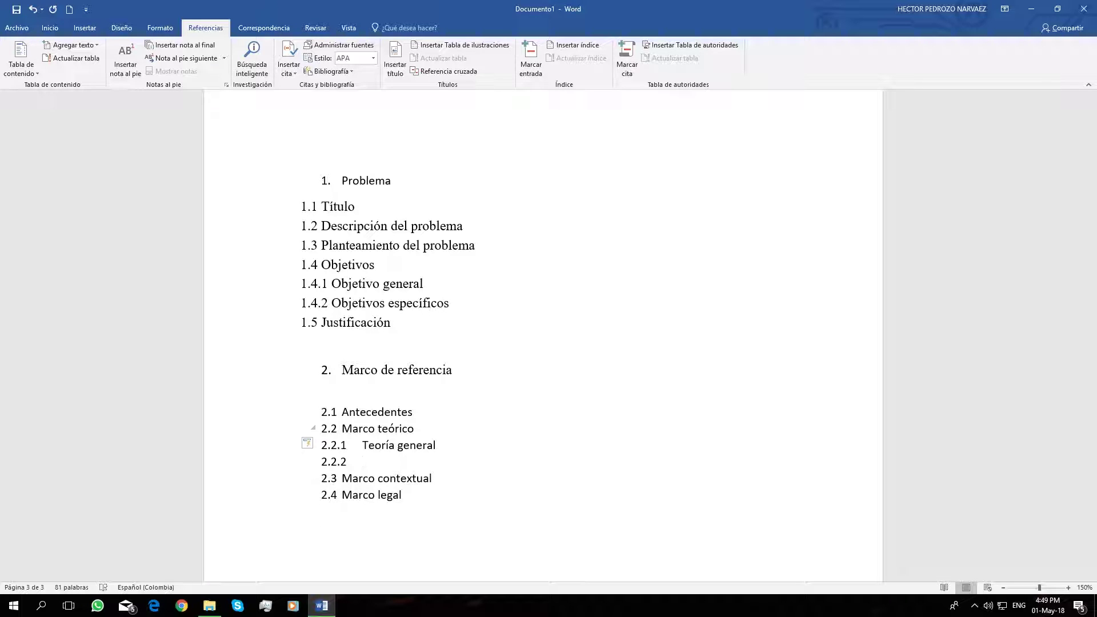
# - Enter "Conceptos específicos" as item 2.2.2, below "Teoría general"
pyautogui.write('Concetual')
pyautogui.press('BackSpace')
pyautogui.press('BackSpace')
pyautogui.press('BackSpace')
pyautogui.write('os man')
pyautogui.press('BackSpace')
pyautogui.press('BackSpace')
pyautogui.press('BackSpace')
pyautogui.press('BackSpace')
pyautogui.press('BackSpace')
pyautogui.press('BackSpace')
pyautogui.write('ptos específicos')
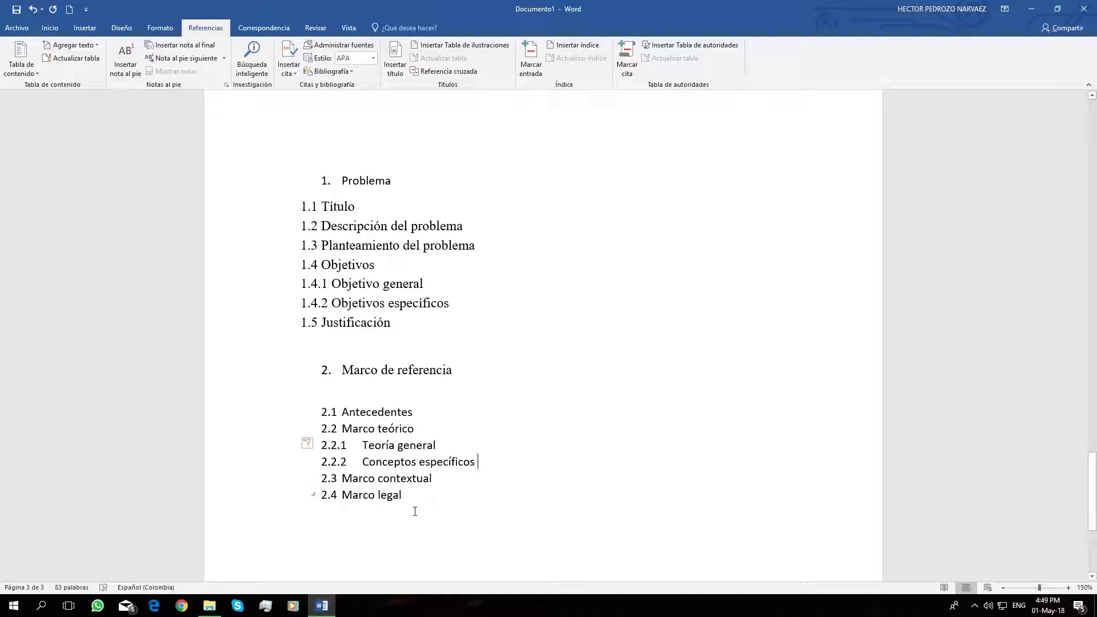
# - Check the style applied to "1.2 Descripción del problema" and the options offered for the Título 1 style, without changing anything
pyautogui.scroll(5, 414, 505)
pyautogui.scroll(-5, 414, 505)
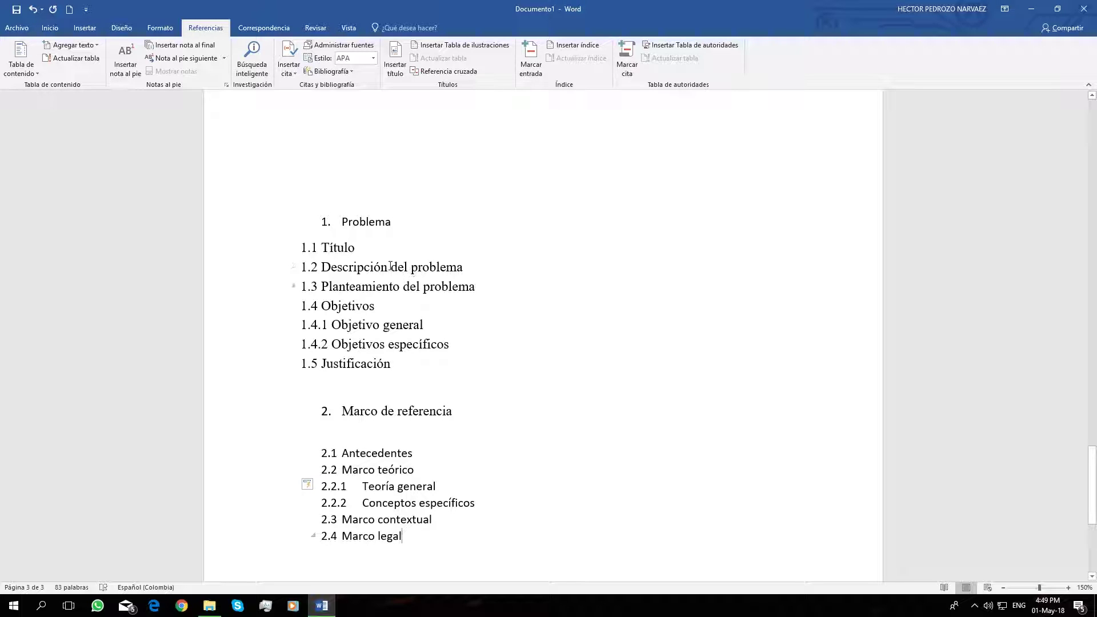
pyautogui.click(19, 26)
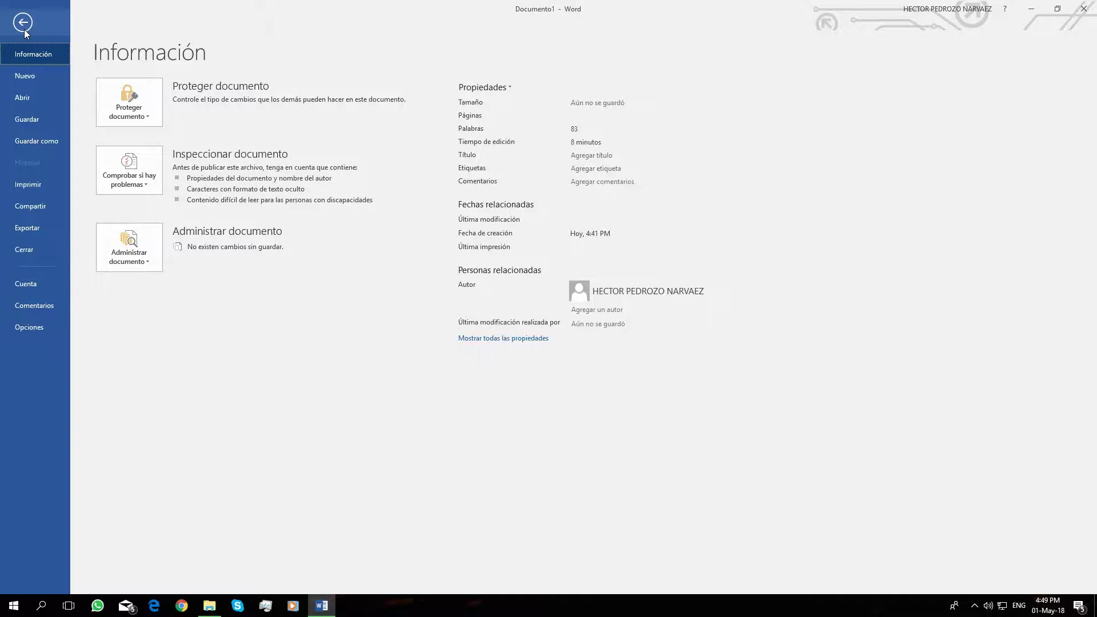
pyautogui.click(21, 23)
pyautogui.click(50, 27)
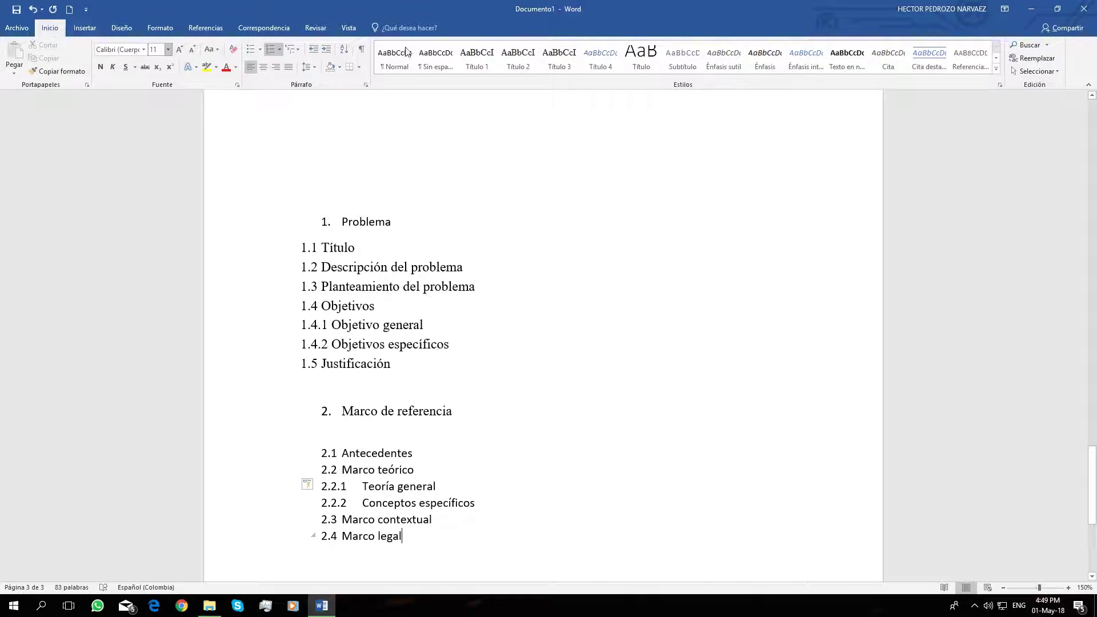
pyautogui.click(388, 266)
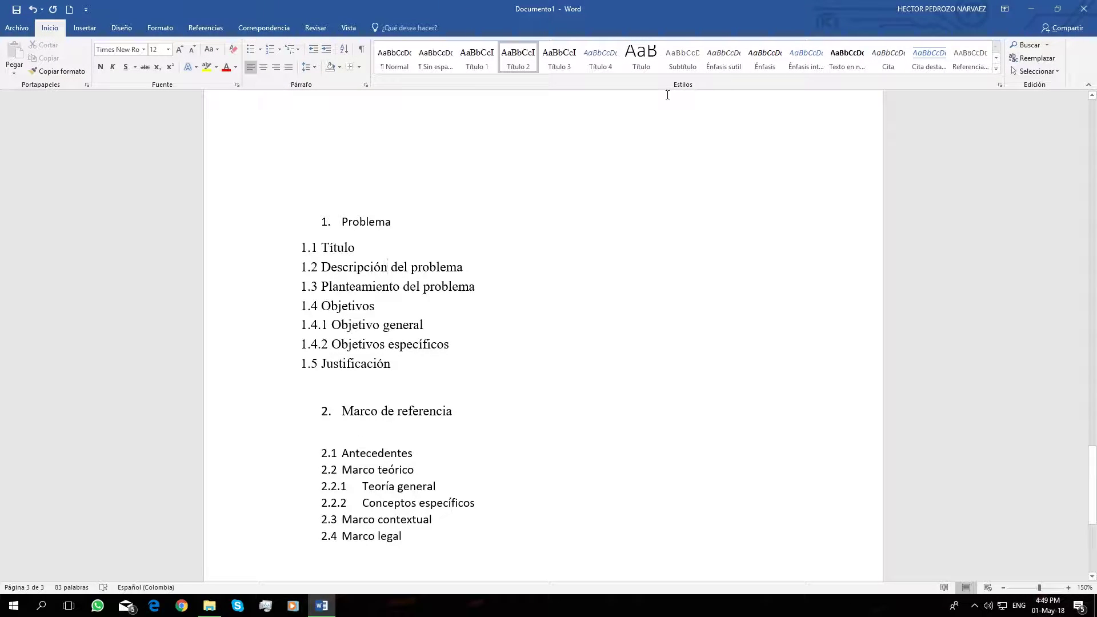
pyautogui.rightClick(485, 63)
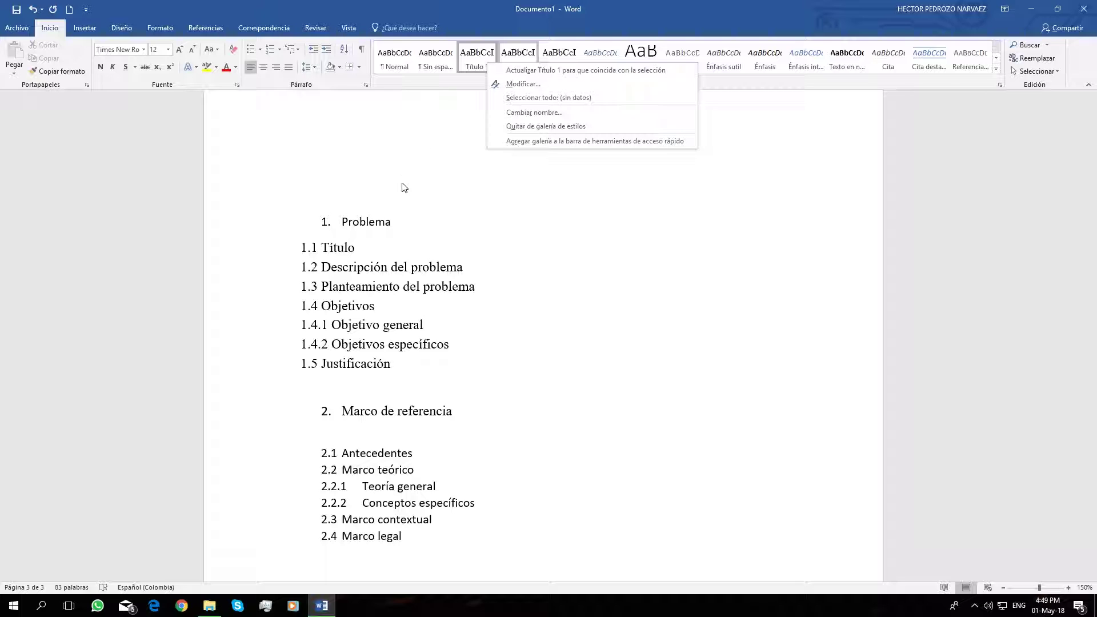
pyautogui.click(354, 201)
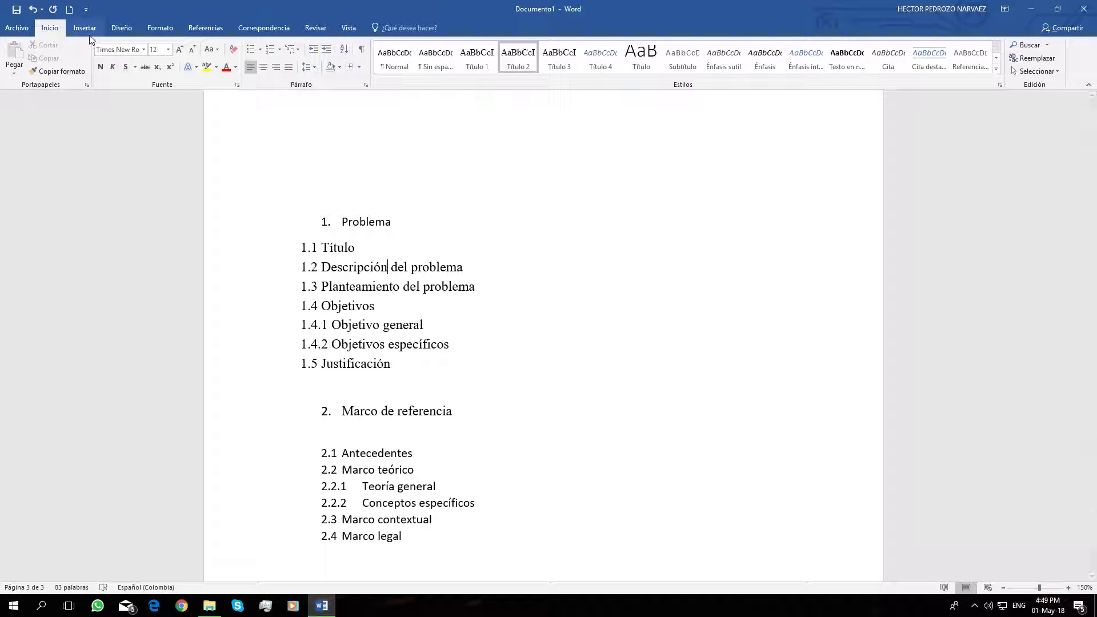
# - Update the whole table of contents, including its entries, rather than only the page numbers
pyautogui.scroll(1, 422, 151)
pyautogui.scroll(8, 422, 151)
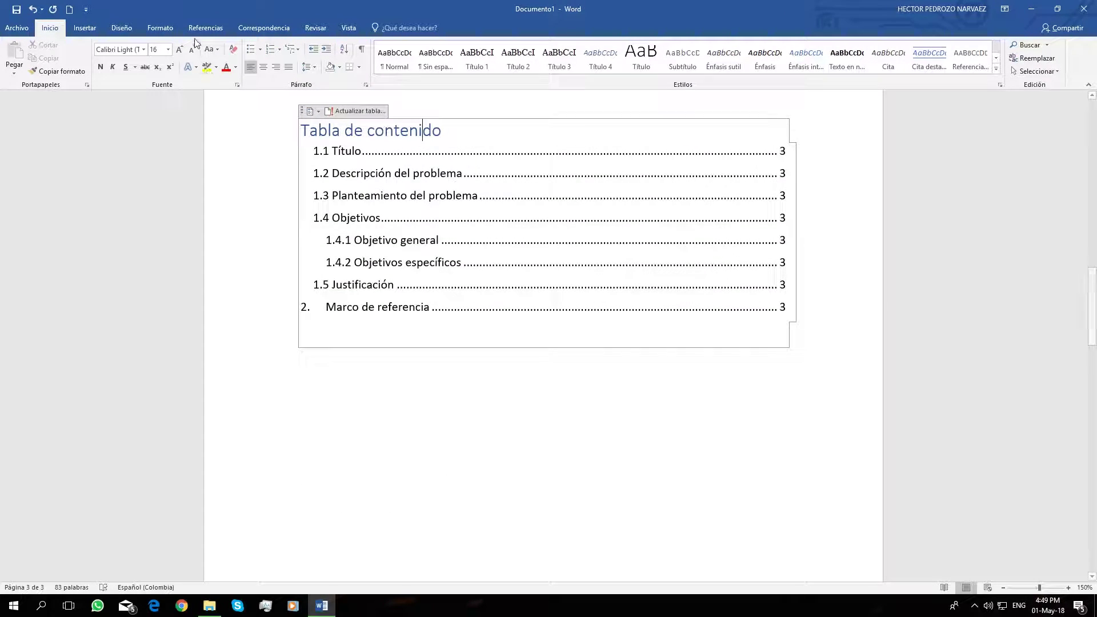
pyautogui.click(205, 27)
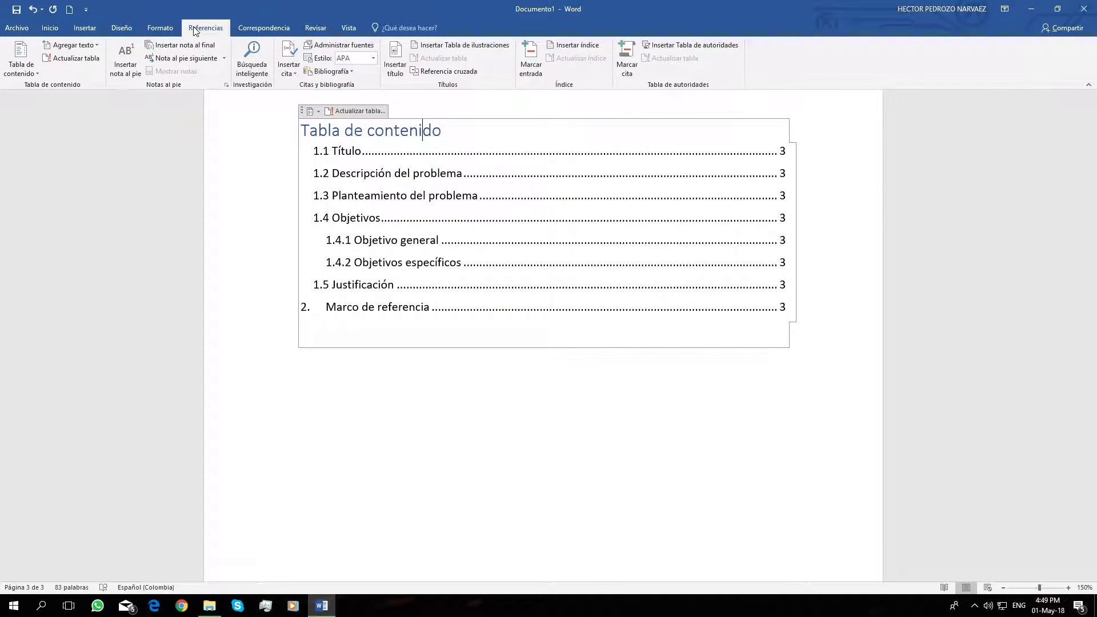
pyautogui.click(34, 70)
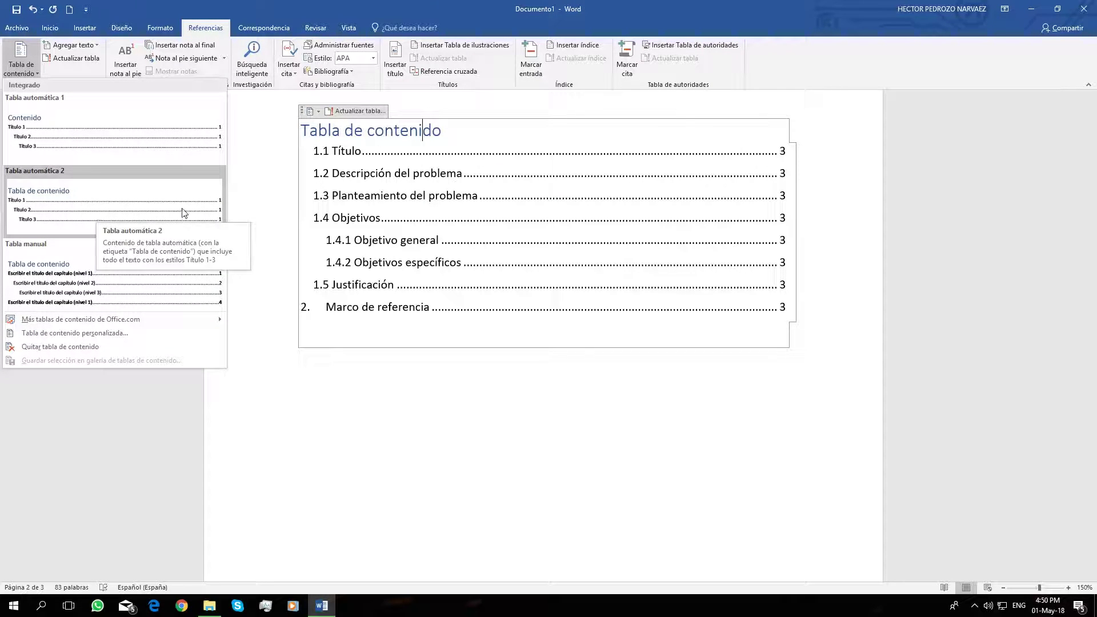
pyautogui.click(674, 196)
pyautogui.rightClick(566, 202)
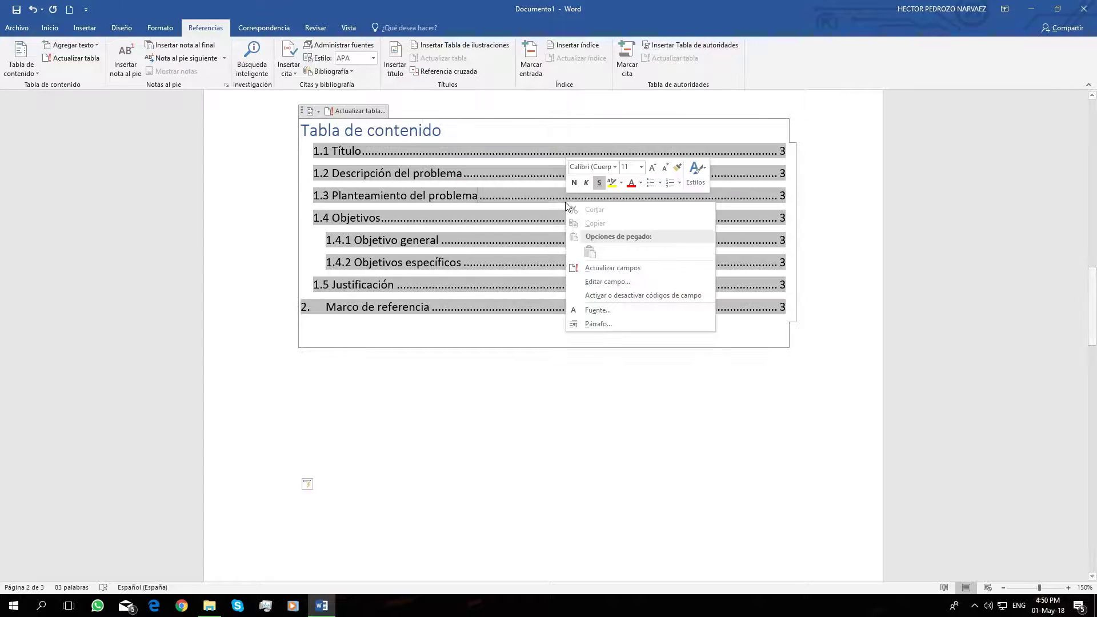
pyautogui.click(612, 267)
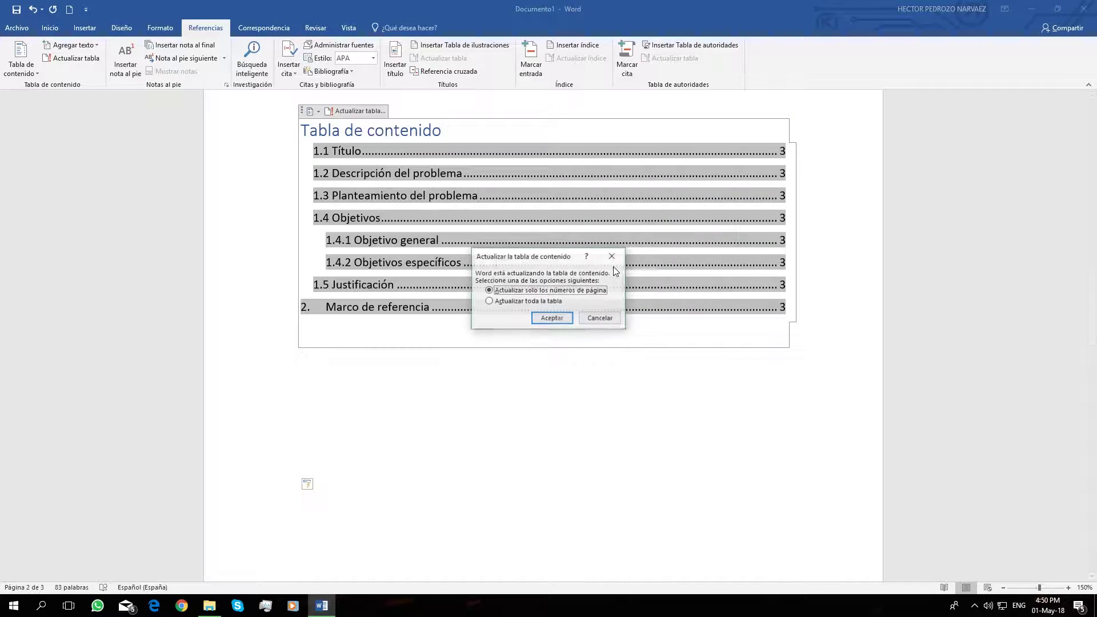
pyautogui.click(554, 303)
pyautogui.click(554, 320)
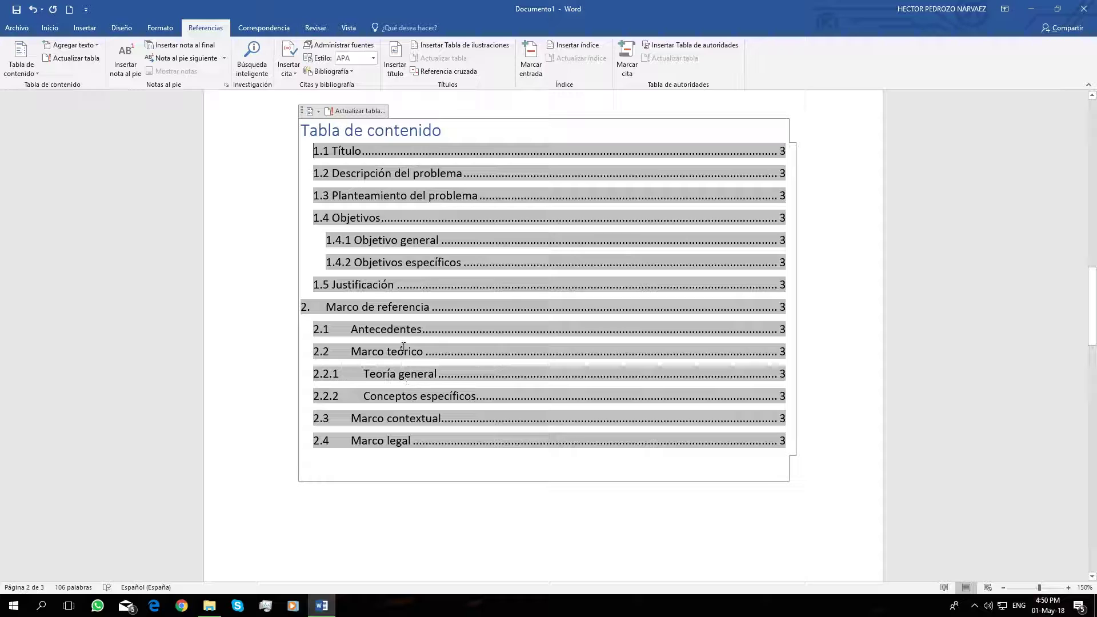
# - Follow the "Antecedentes" entry to section 2 and assign "Teoría general" to Nivel 3 of the table of contents
pyautogui.keyDown('ctrl'); pyautogui.click(408, 327); pyautogui.keyUp('ctrl')
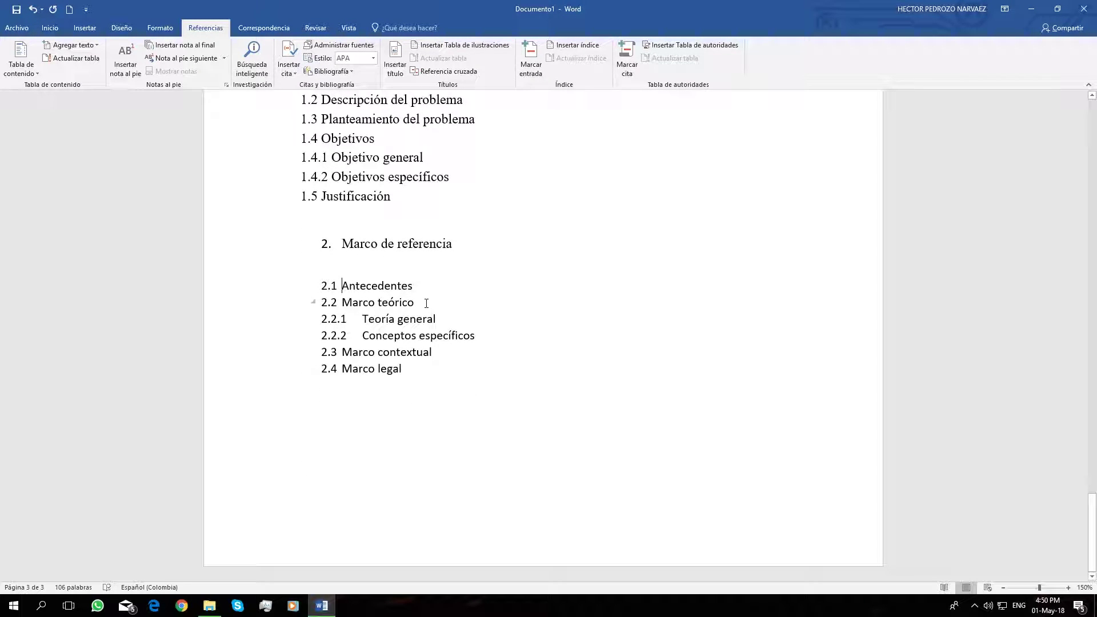
pyautogui.moveTo(458, 317); pyautogui.dragTo(312, 317)
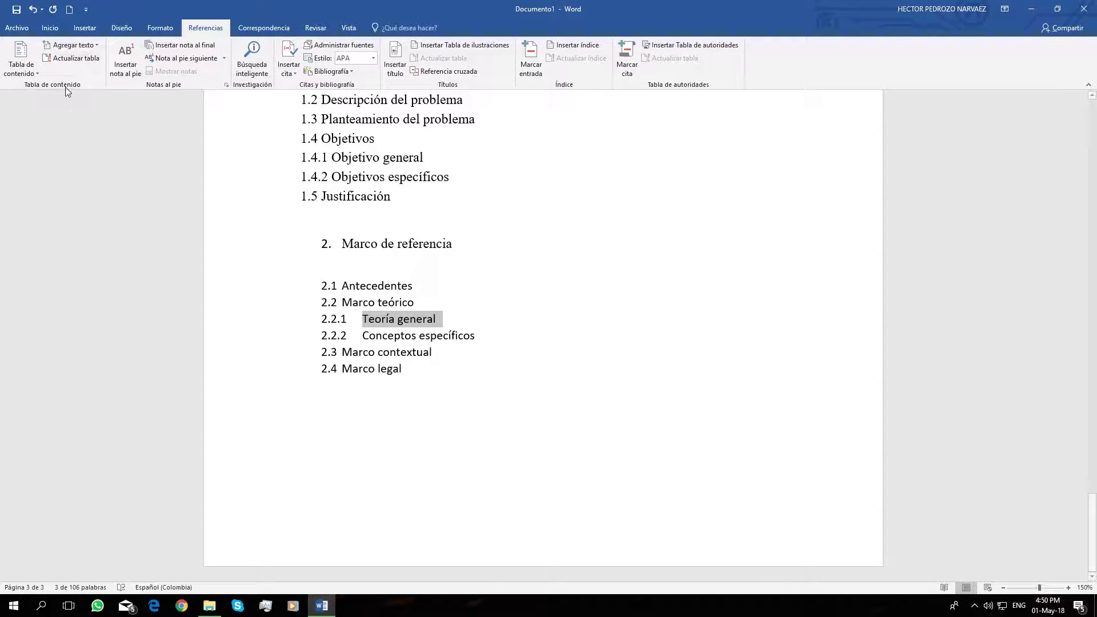
pyautogui.click(92, 46)
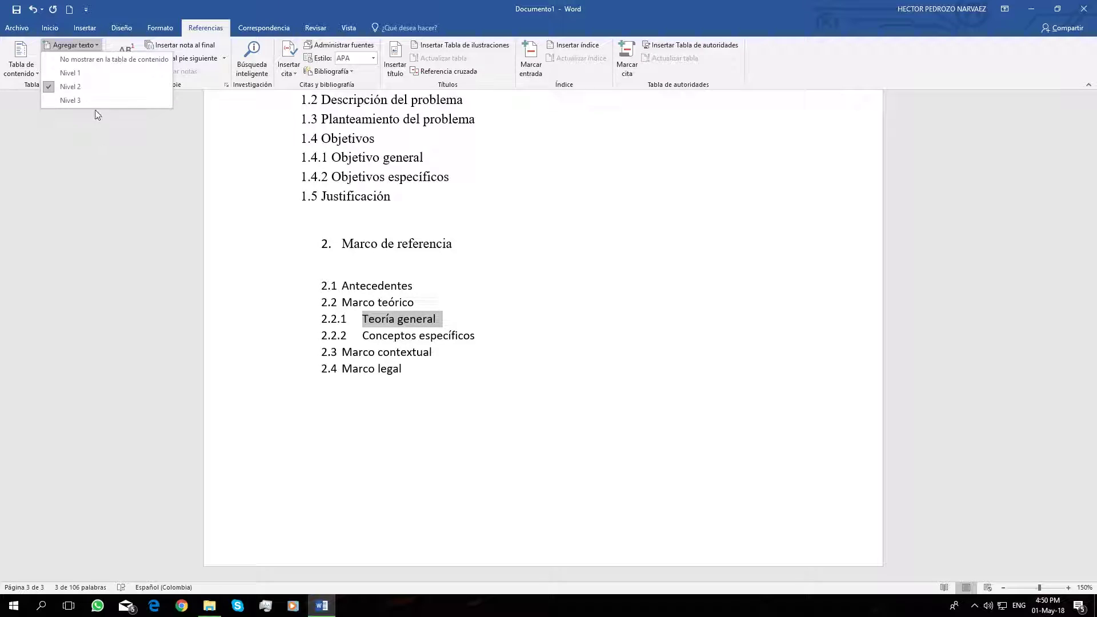
pyautogui.click(70, 100)
# - Assign "Conceptos específicos" to Nivel 3 of the table of contents
pyautogui.tripleClick(487, 343)
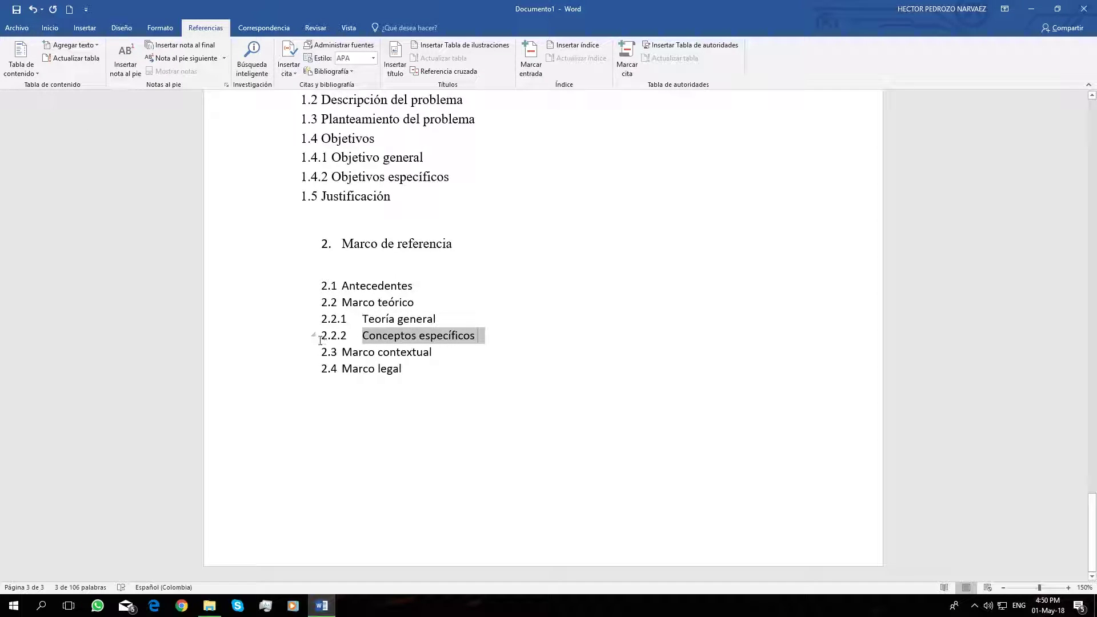
pyautogui.click(71, 45)
pyautogui.click(69, 101)
# - Update the entire table of contents to apply the new levels of items 2.2.1 and 2.2.2
pyautogui.scroll(15, 255, 281)
pyautogui.scroll(5, 463, 331)
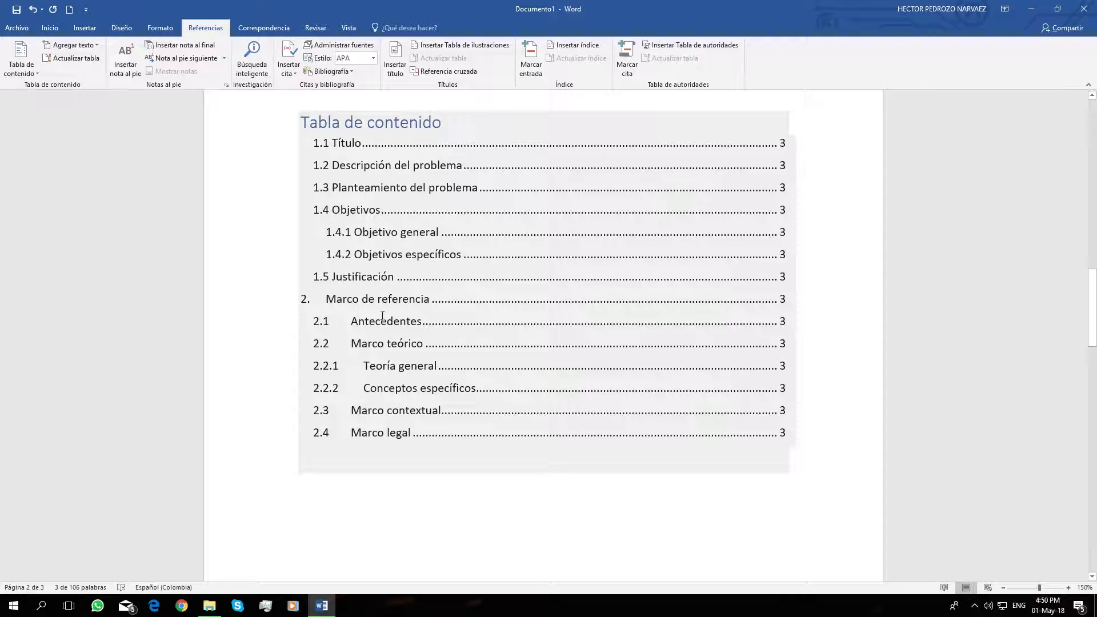
pyautogui.rightClick(391, 366)
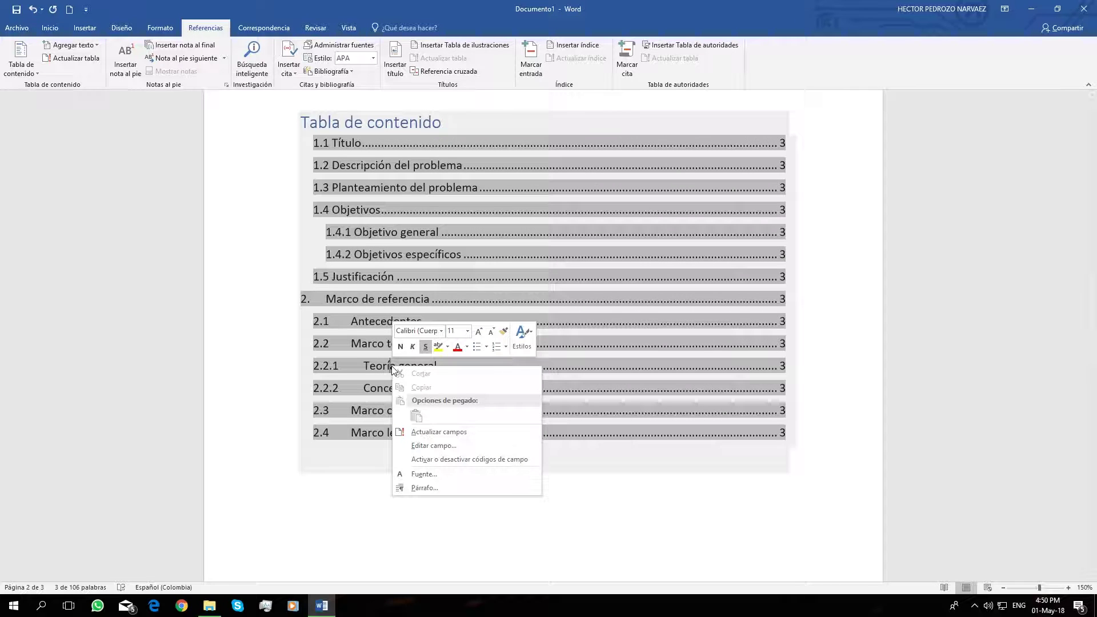
pyautogui.click(457, 431)
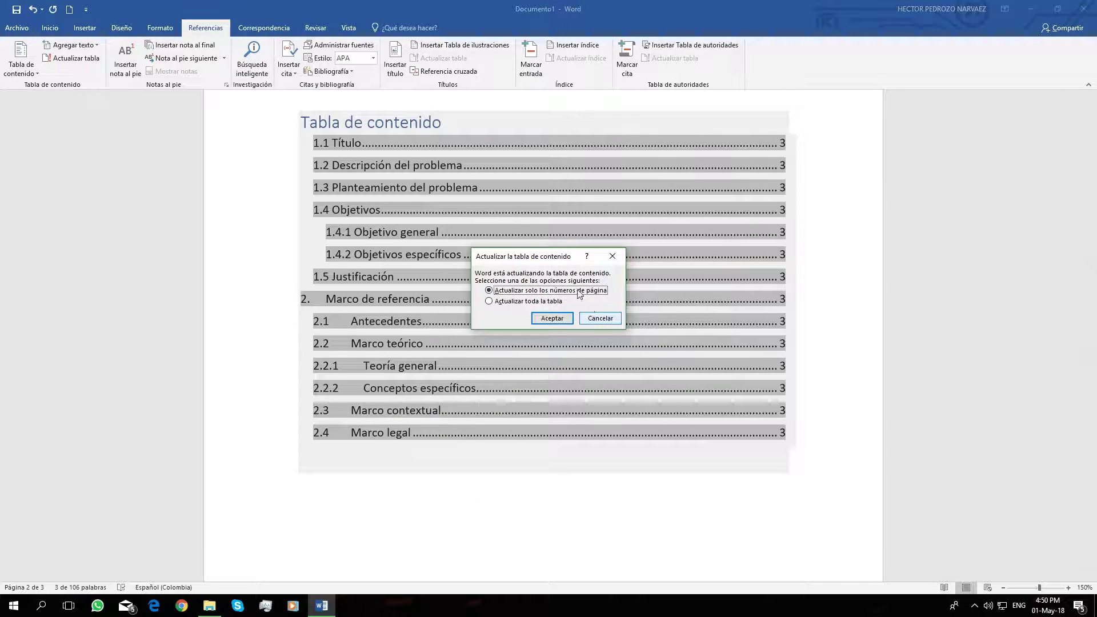
pyautogui.click(537, 301)
pyautogui.click(550, 318)
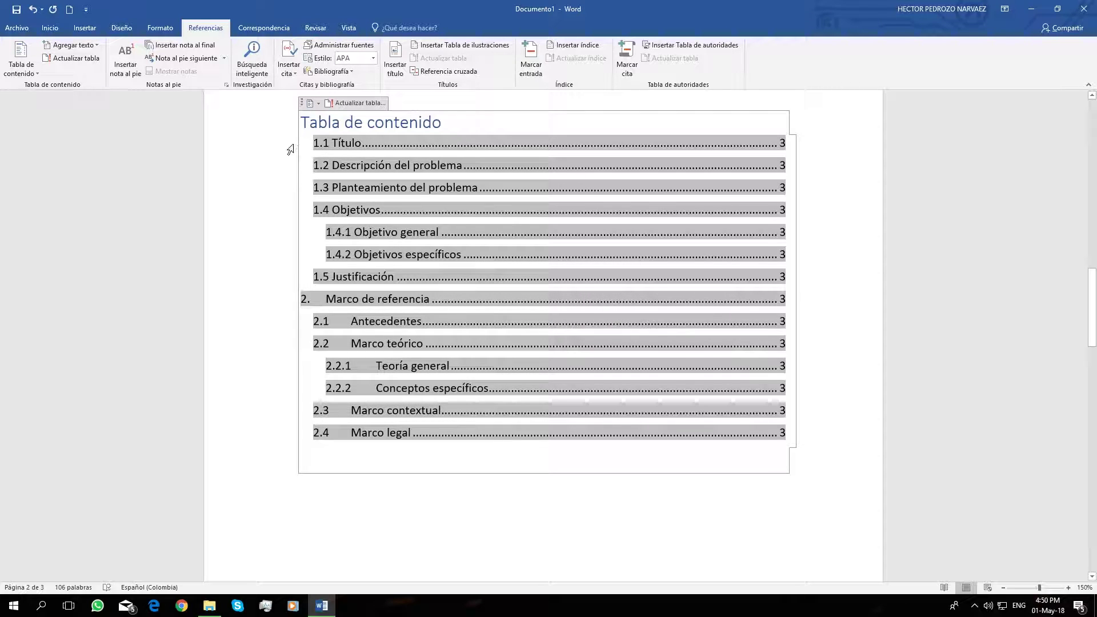
# - Assign the heading "Problema" to Nivel 1 of the table of contents
pyautogui.scroll(-10, 404, 251)
pyautogui.scroll(-5, 406, 255)
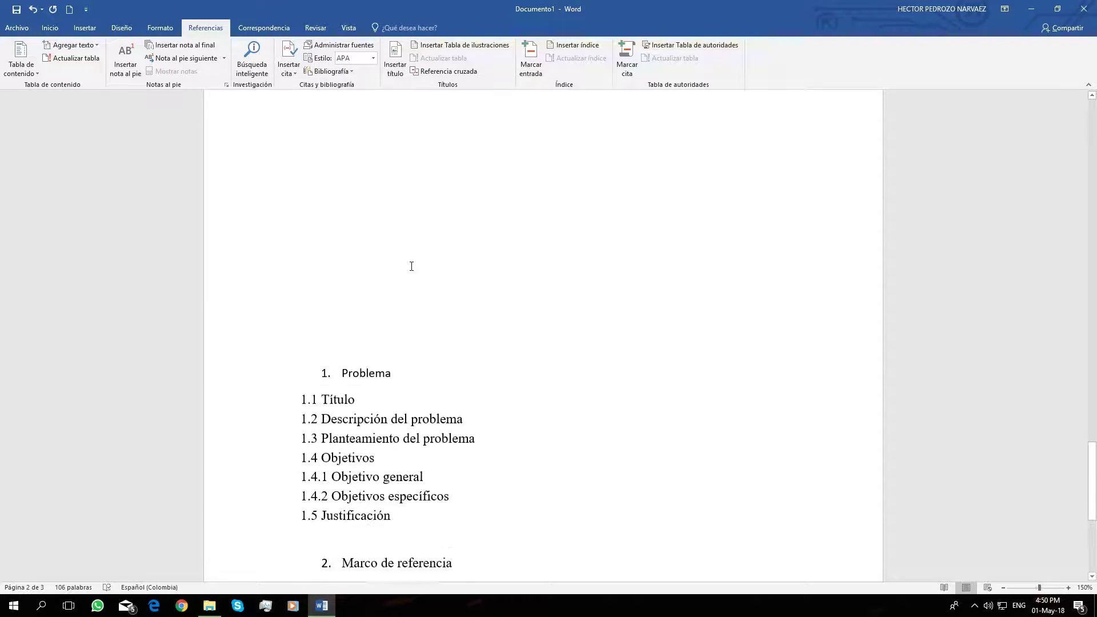
pyautogui.click(257, 307)
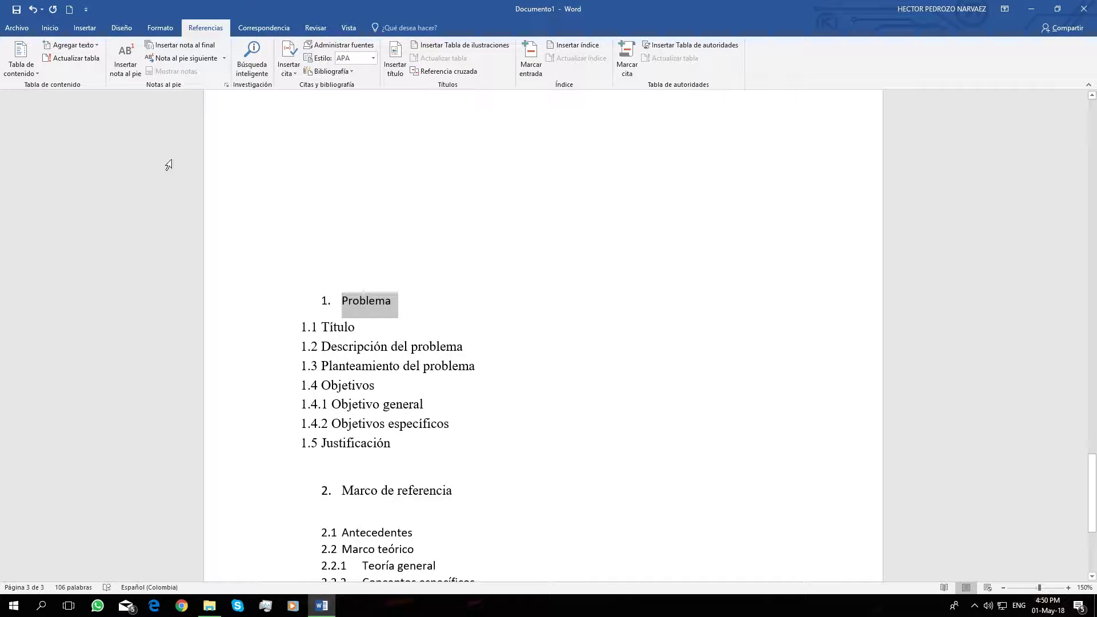
pyautogui.click(70, 45)
pyautogui.click(64, 73)
# - Update the entire table of contents to include the "Problema" heading
pyautogui.scroll(10, 436, 259)
pyautogui.rightClick(423, 288)
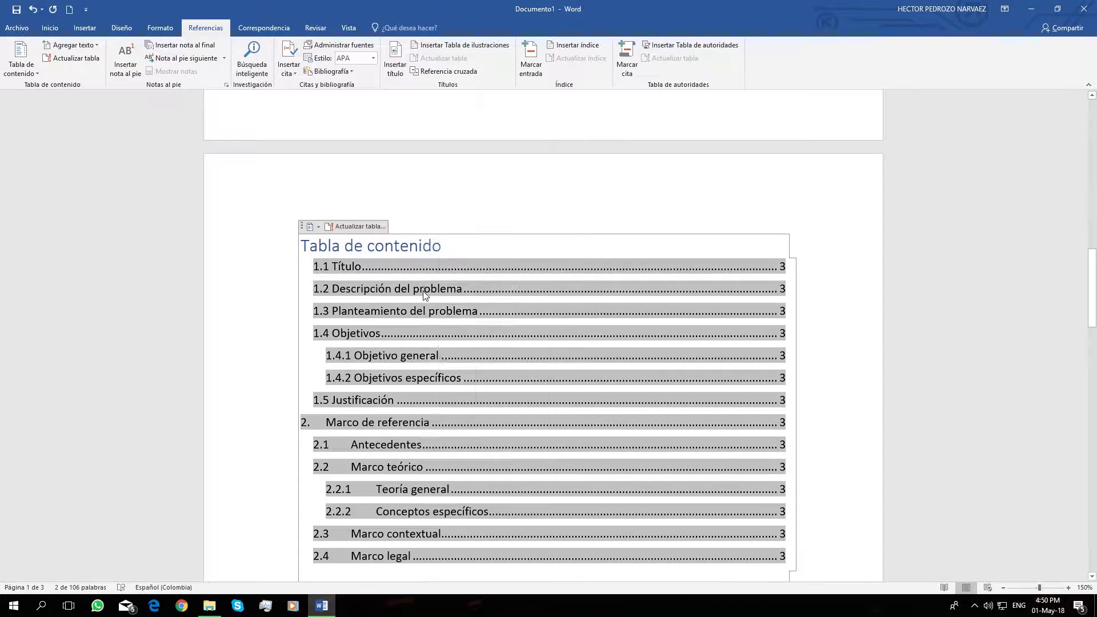
pyautogui.click(480, 355)
pyautogui.click(546, 301)
pyautogui.click(552, 318)
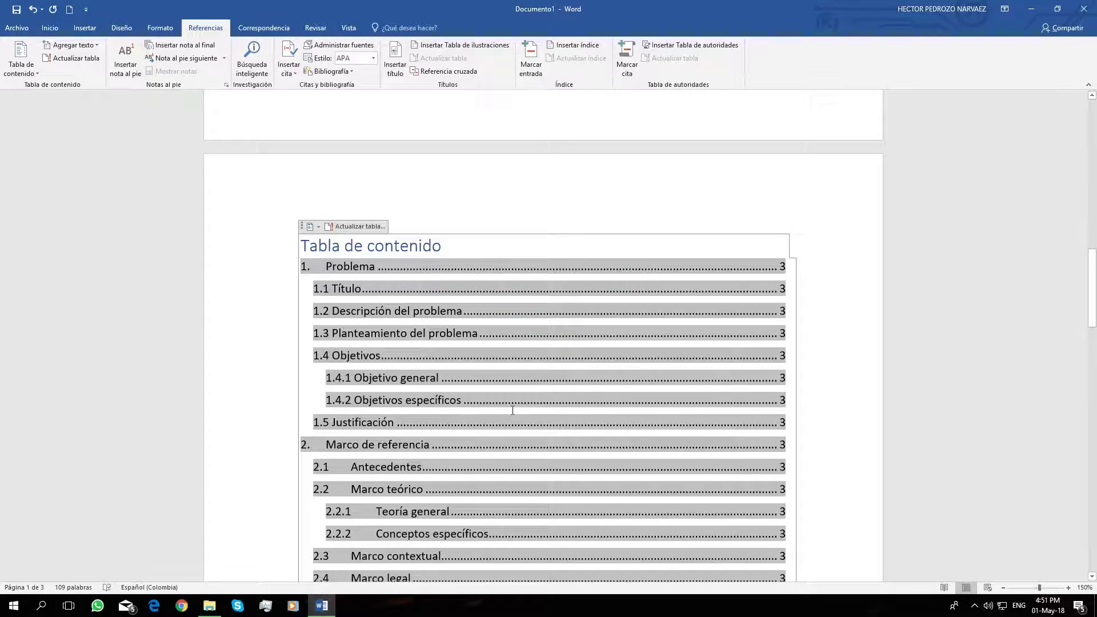
# - Insert an unnumbered paragraph reading "Aquí va el marco teórico" between "2.2 Marco teórico" and "2.2.1 Teoría general"
pyautogui.scroll(-3, 400, 435)
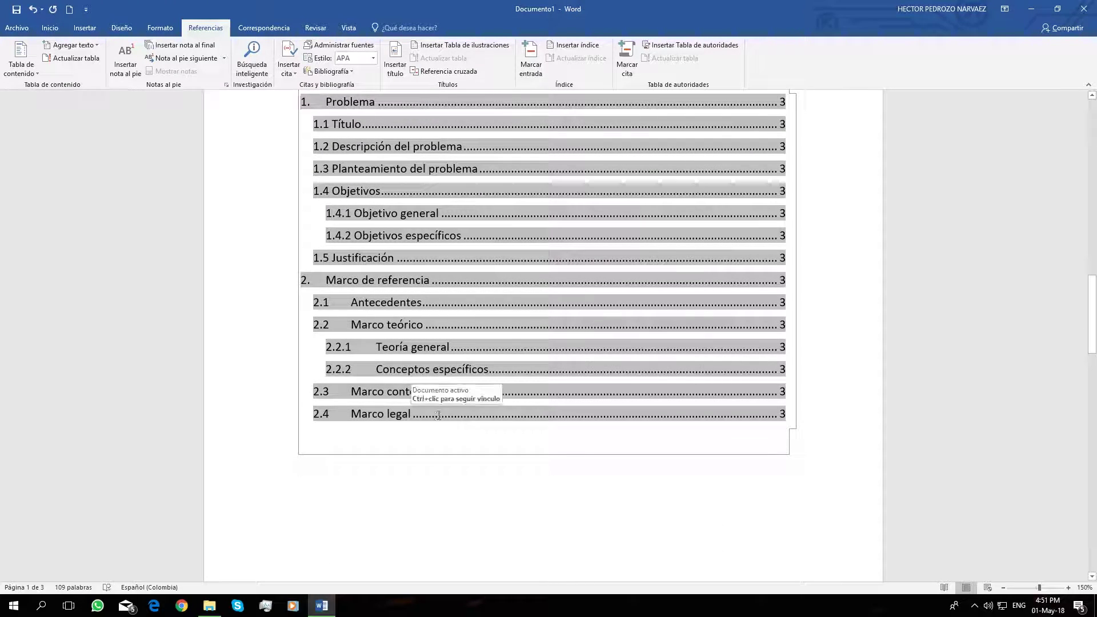
pyautogui.scroll(-3, 492, 466)
pyautogui.scroll(-10, 492, 466)
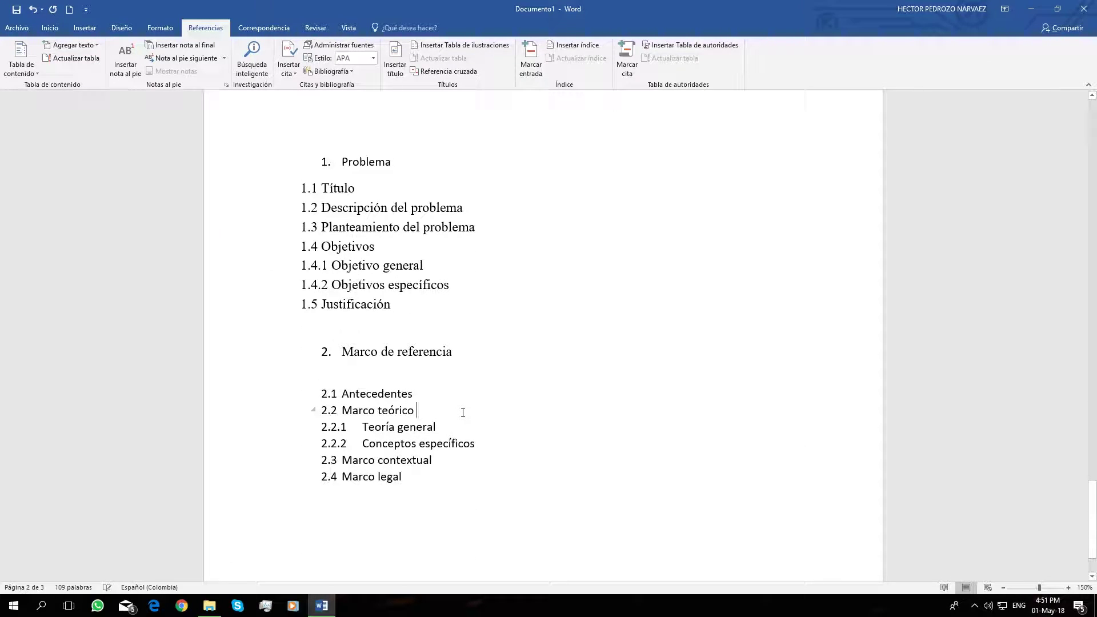
pyautogui.press('Return')
pyautogui.press('Return')
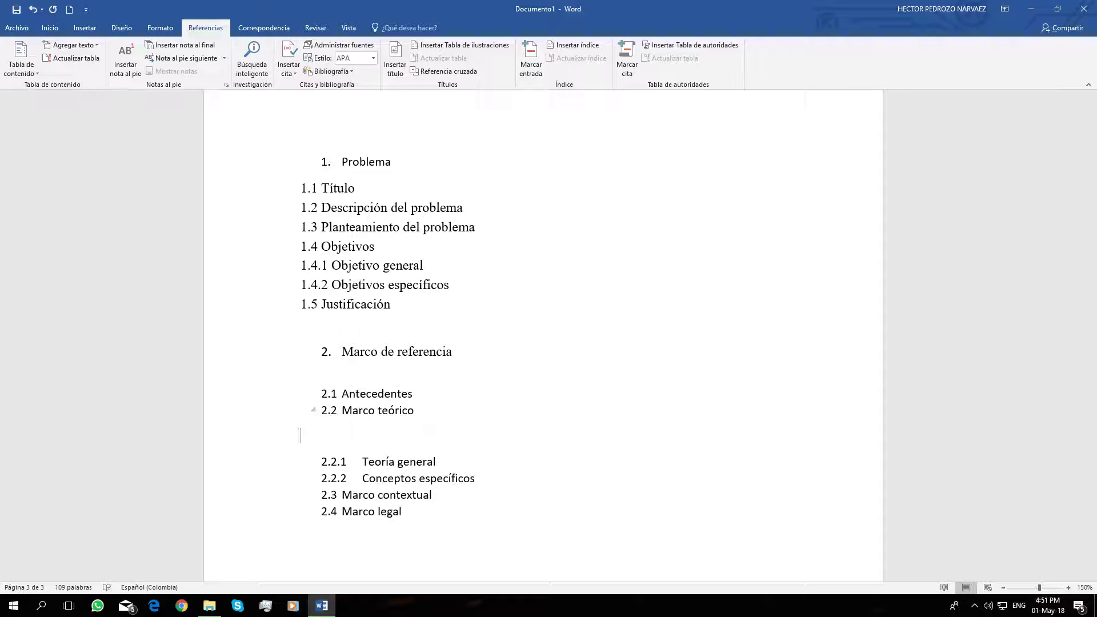
pyautogui.write('Aq')
pyautogui.press('BackSpace')
pyautogui.write('í va el marco teórico')
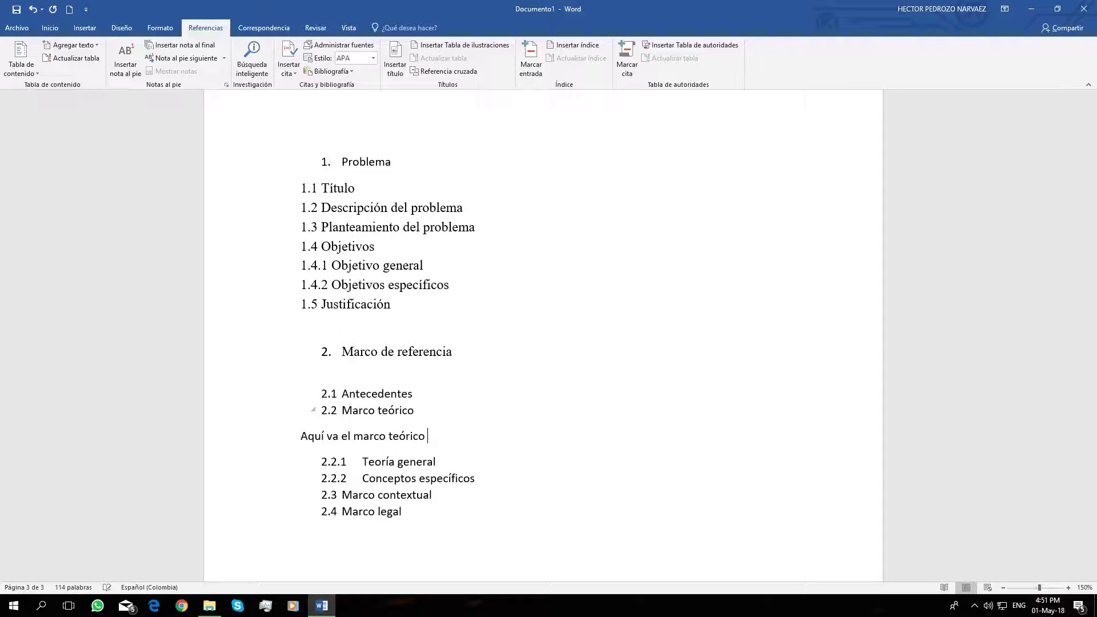
# - Refresh the entire table of contents after inserting the paragraph below "Marco teórico"
pyautogui.click(321, 437)
pyautogui.scroll(15, 516, 383)
pyautogui.scroll(3, 514, 376)
pyautogui.rightClick(514, 374)
pyautogui.click(565, 440)
pyautogui.click(489, 301)
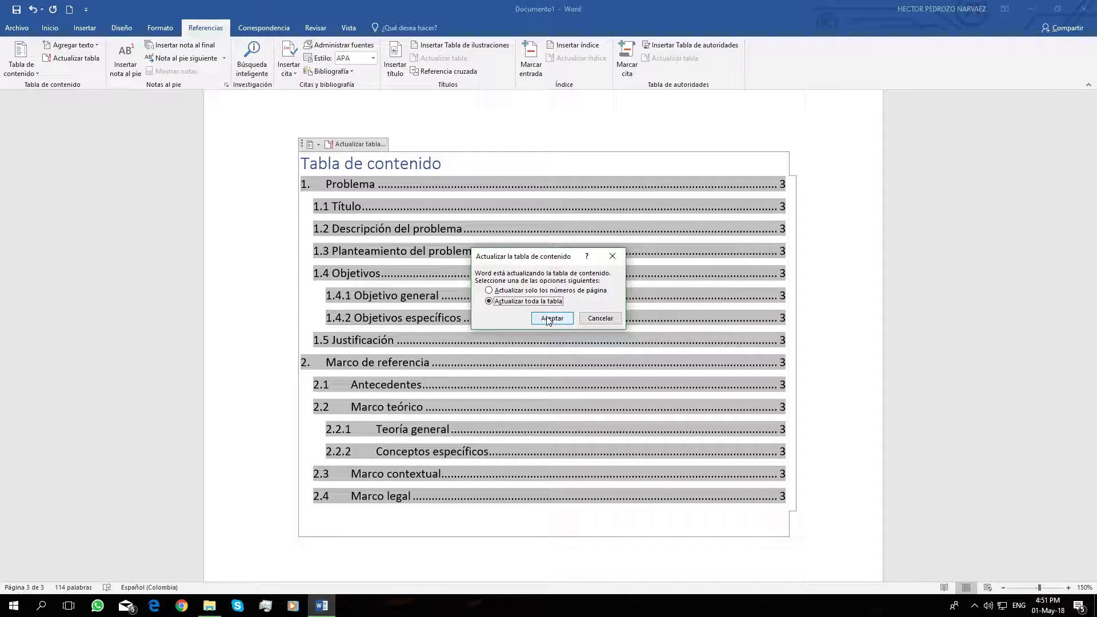
pyautogui.click(551, 318)
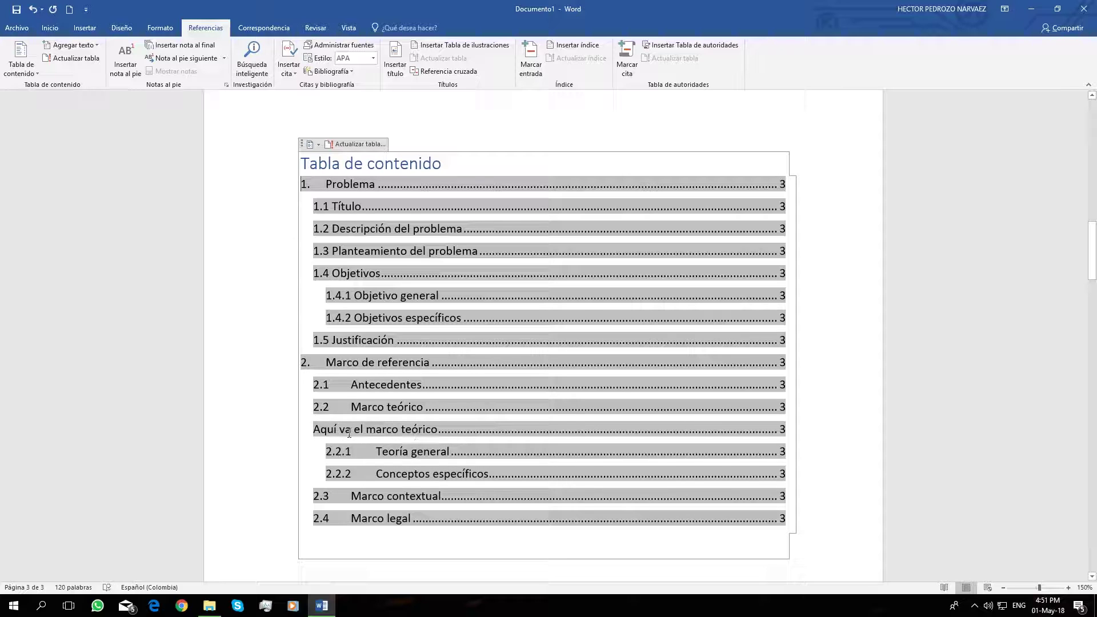
# - Exclude the paragraph "Aquí va el marco teórico" from the table of contents with the "No mostrar en la tabla de contenido" level
pyautogui.scroll(-2, 415, 349)
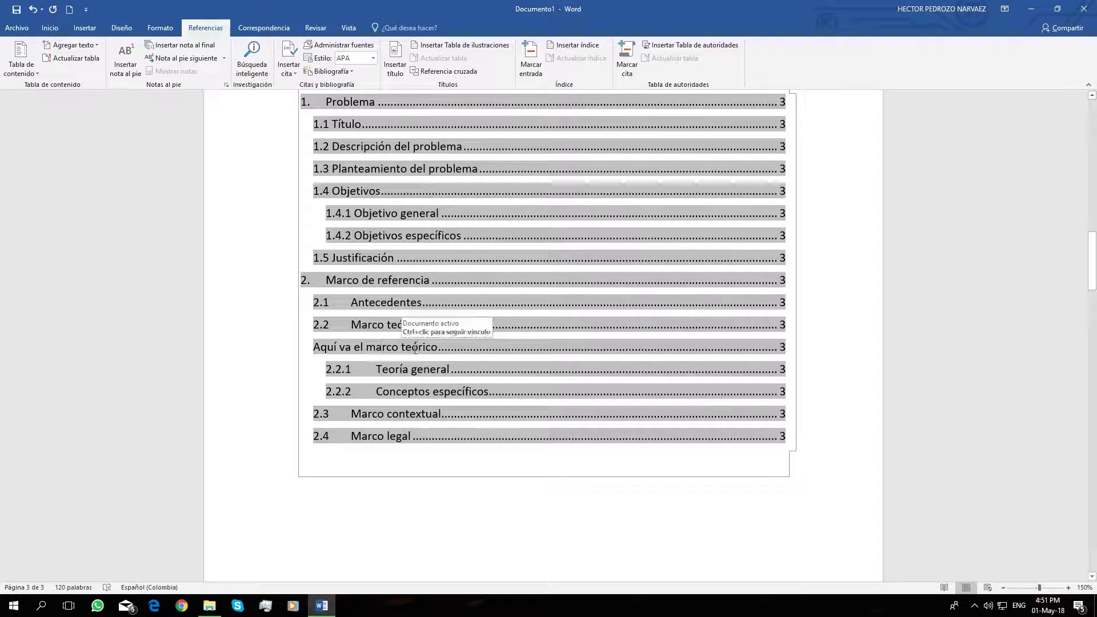
pyautogui.keyDown('ctrl'); pyautogui.click(415, 347); pyautogui.keyUp('ctrl')
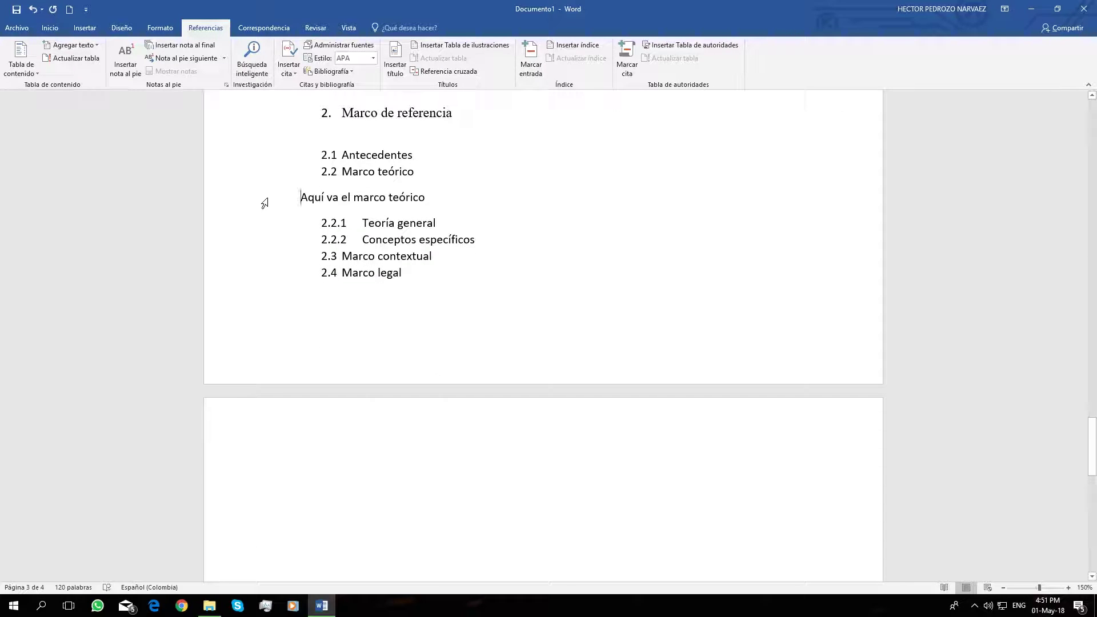
pyautogui.click(267, 202)
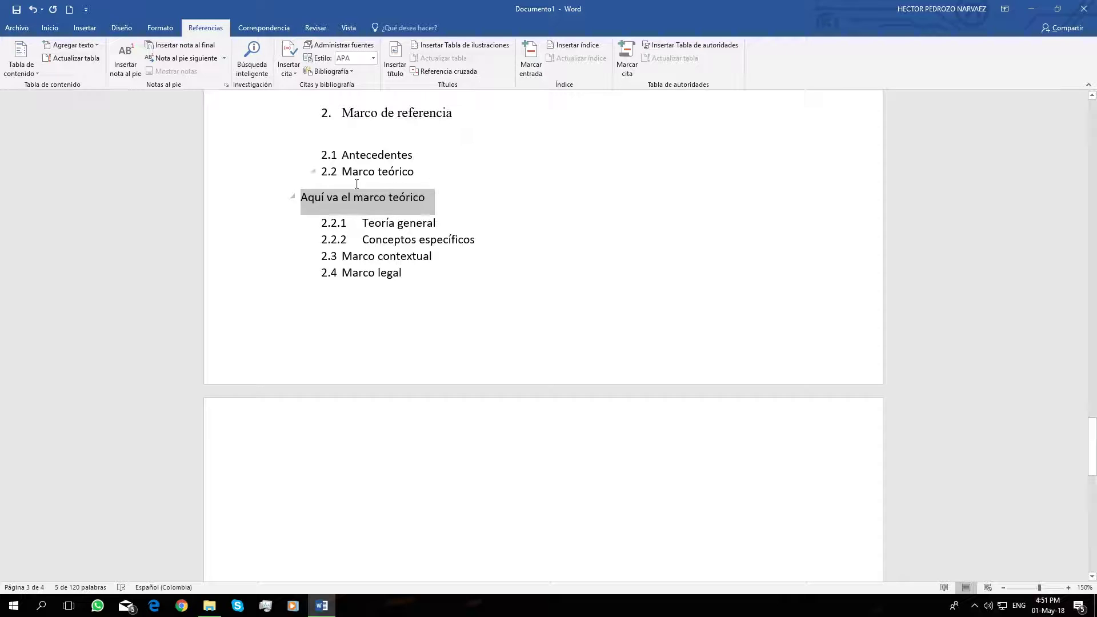
pyautogui.click(91, 45)
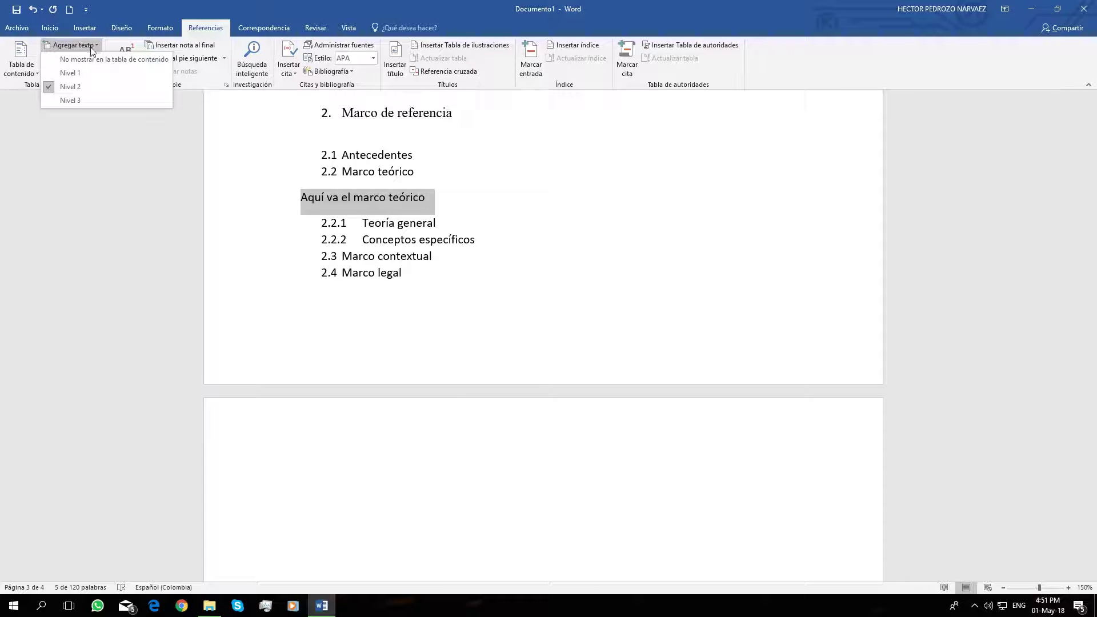
pyautogui.click(95, 59)
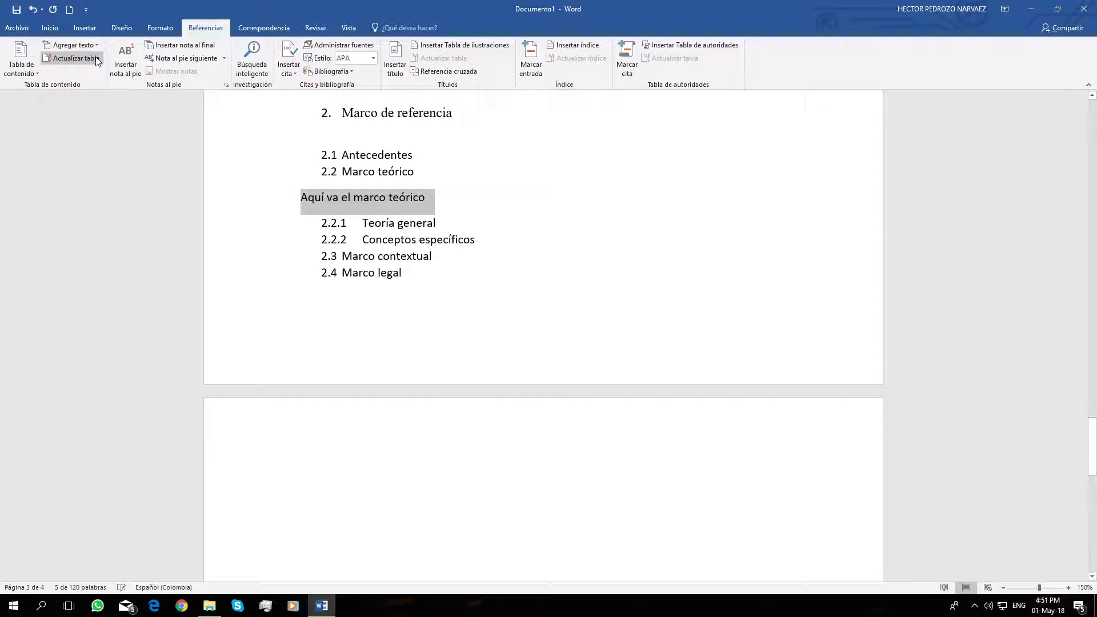
pyautogui.click(460, 203)
# - Update the entire table of contents after excluding the "Aquí va el marco teórico" paragraph
pyautogui.scroll(10, 461, 198)
pyautogui.scroll(10, 460, 186)
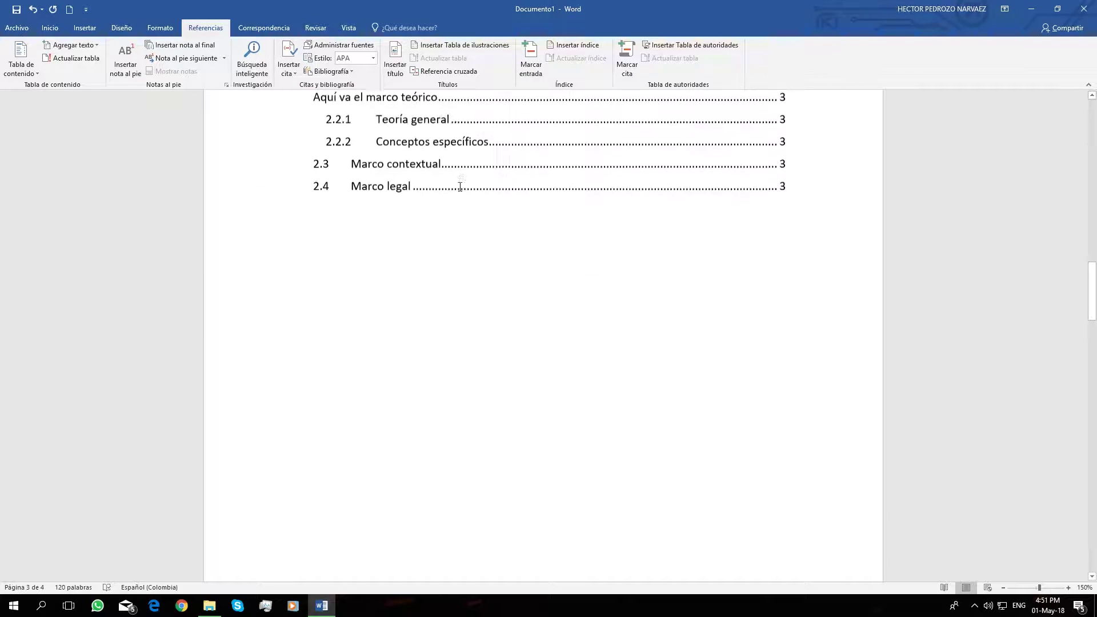
pyautogui.rightClick(458, 247)
pyautogui.click(497, 312)
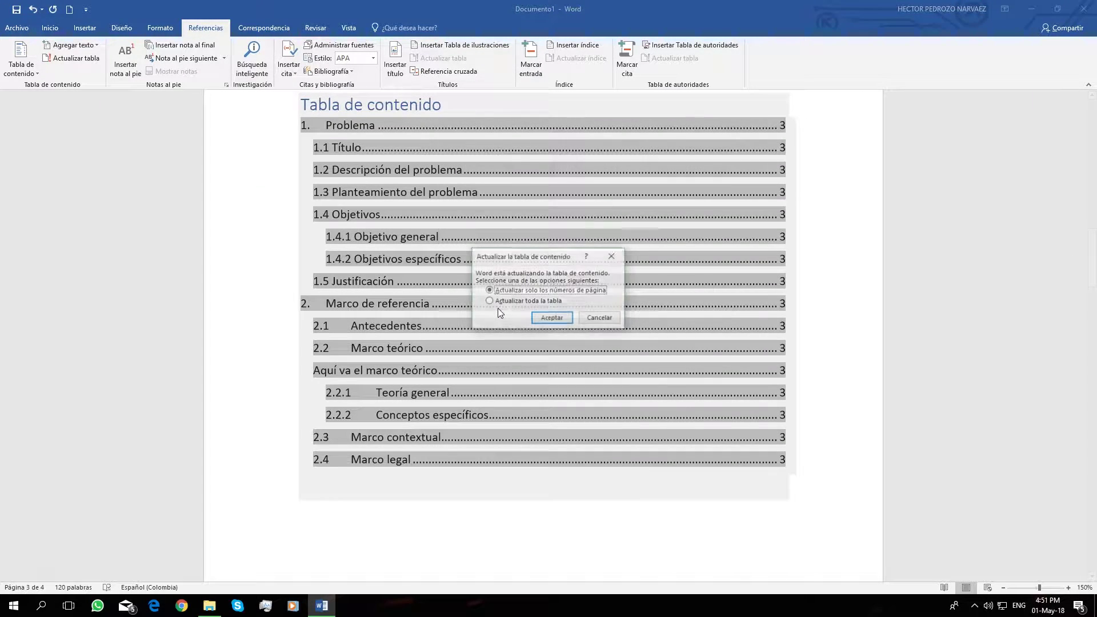
pyautogui.click(531, 300)
pyautogui.click(549, 318)
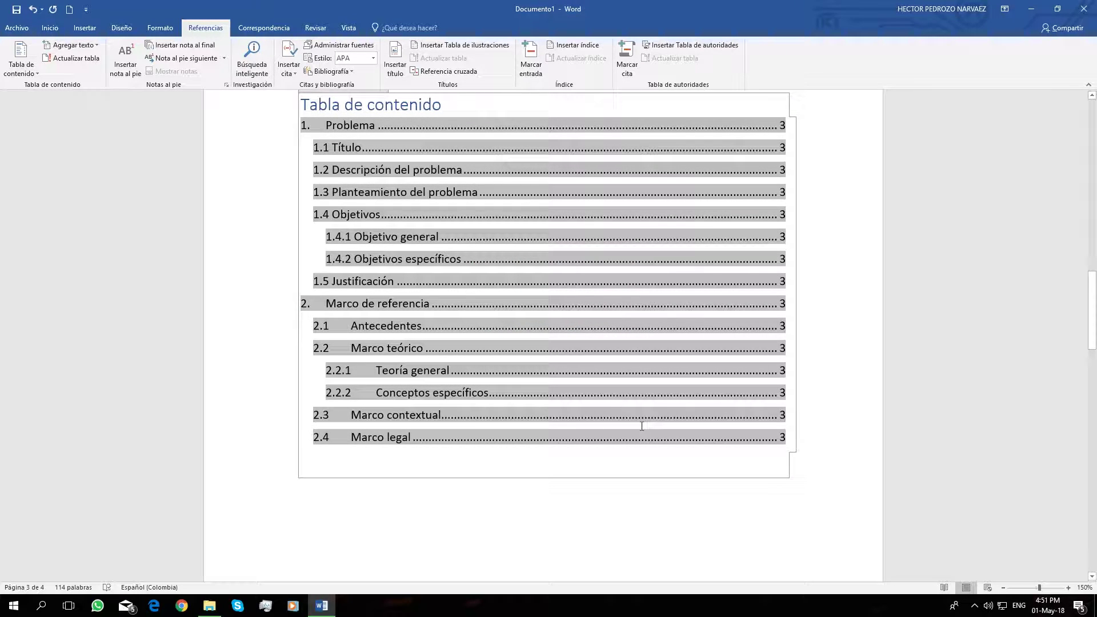
# - Add empty paragraphs below "1.3 Planteamiento del problema" and set the first one not to show in the table of contents
pyautogui.scroll(-15, 402, 386)
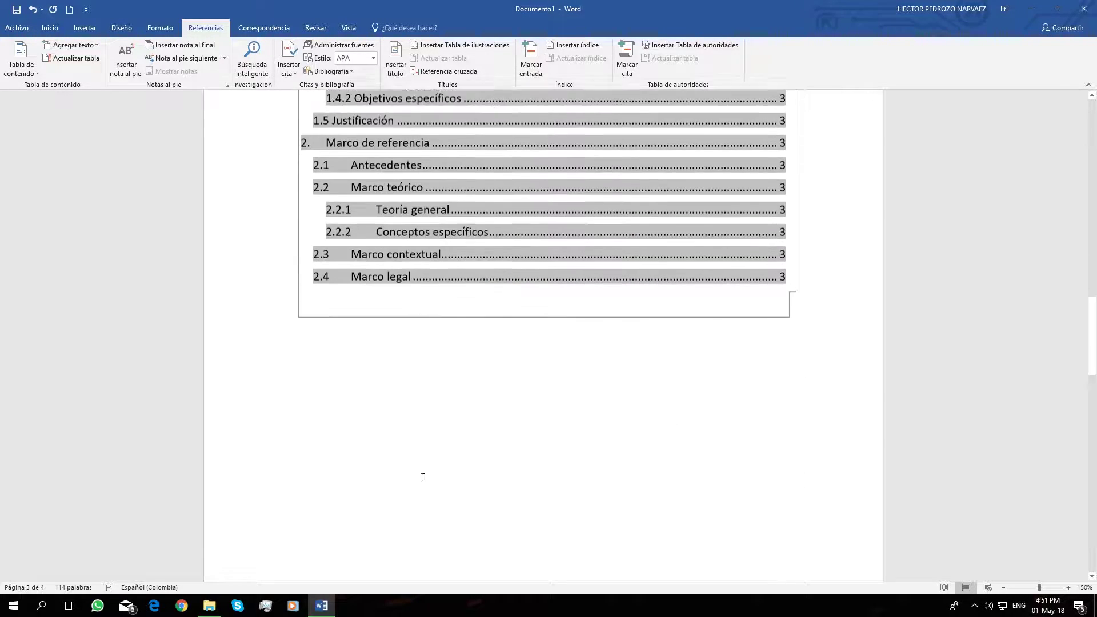
pyautogui.scroll(-1, 422, 472)
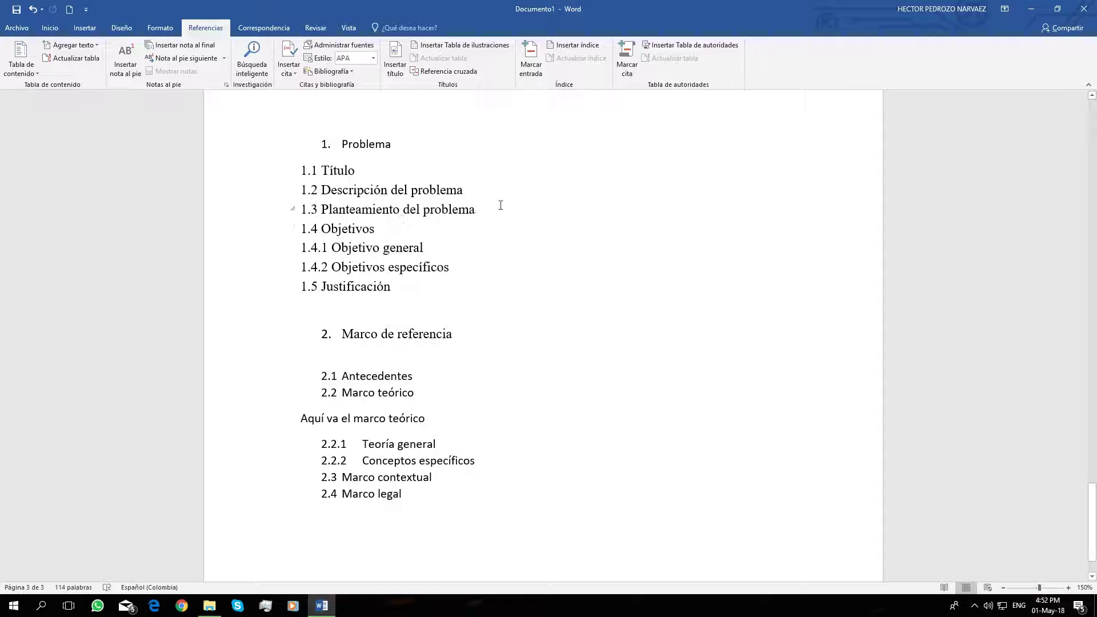
pyautogui.press('Return')
pyautogui.hotkey('ctrl', 'z')
pyautogui.press('Return')
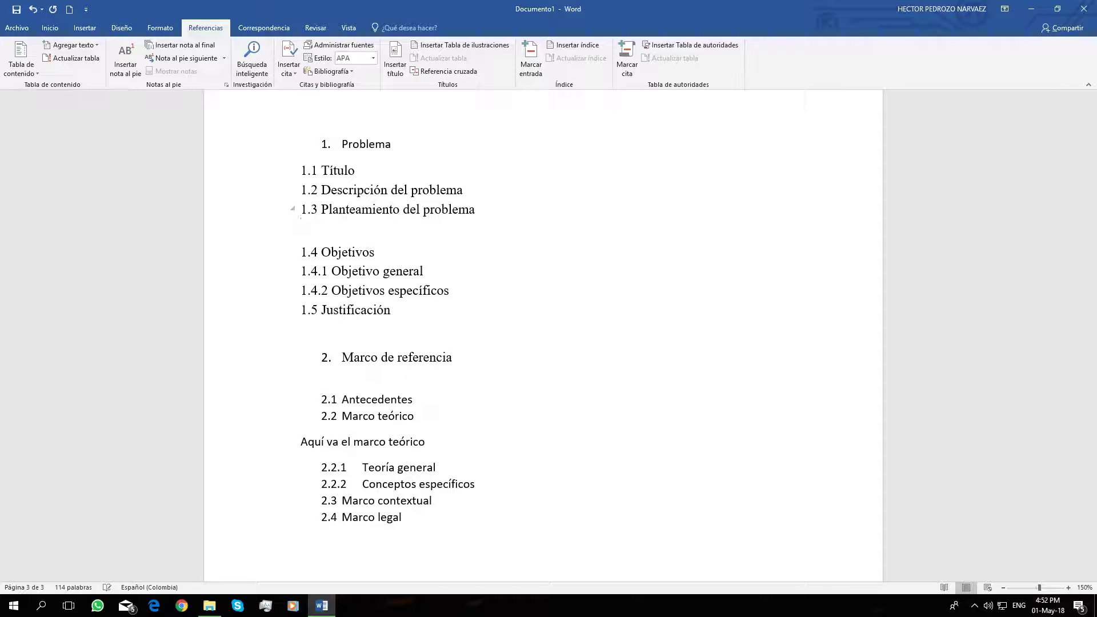
pyautogui.press('Return')
pyautogui.doubleClick(299, 235)
pyautogui.click(93, 46)
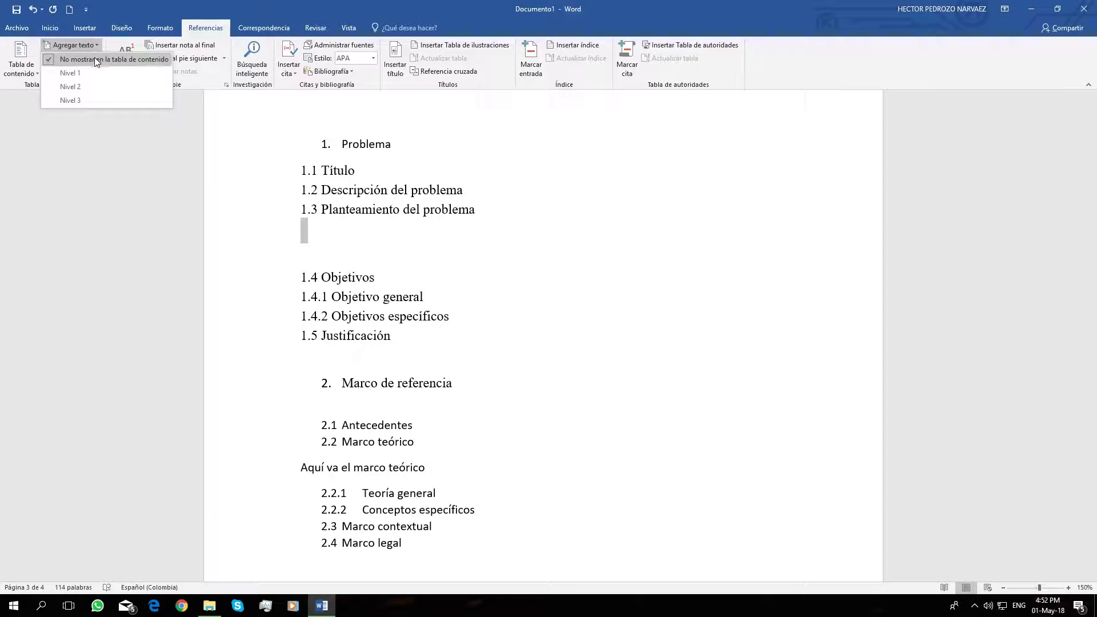
pyautogui.click(99, 58)
# - Enter the line "Tabla" in a new paragraph between headings 1.3 and 1.4, followed by an empty paragraph
pyautogui.click(306, 234)
pyautogui.press('Return')
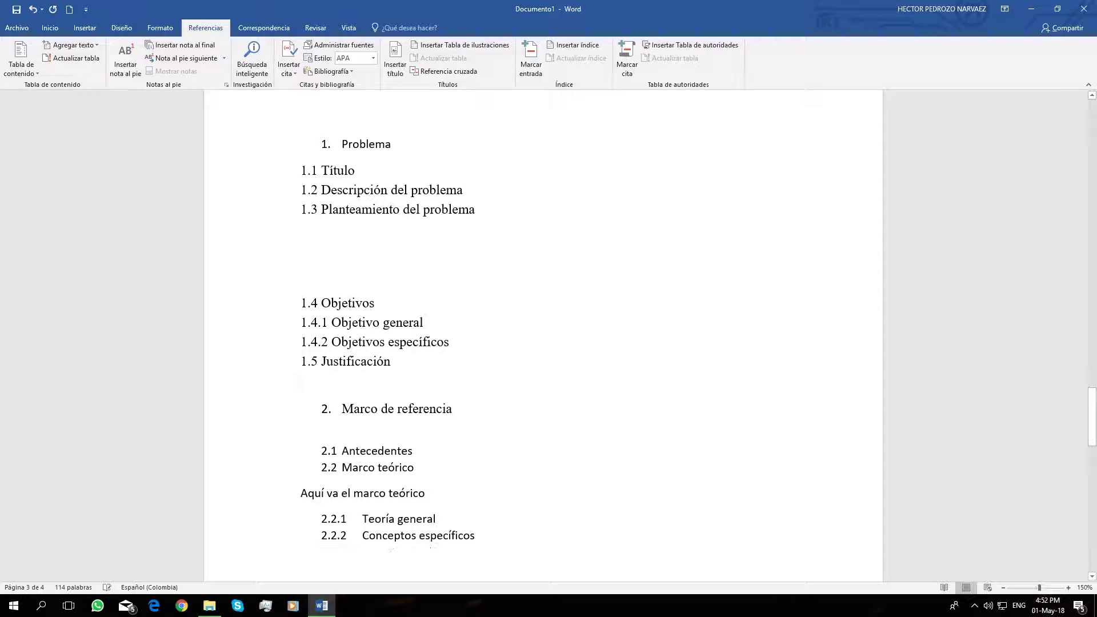
pyautogui.write('Tabla')
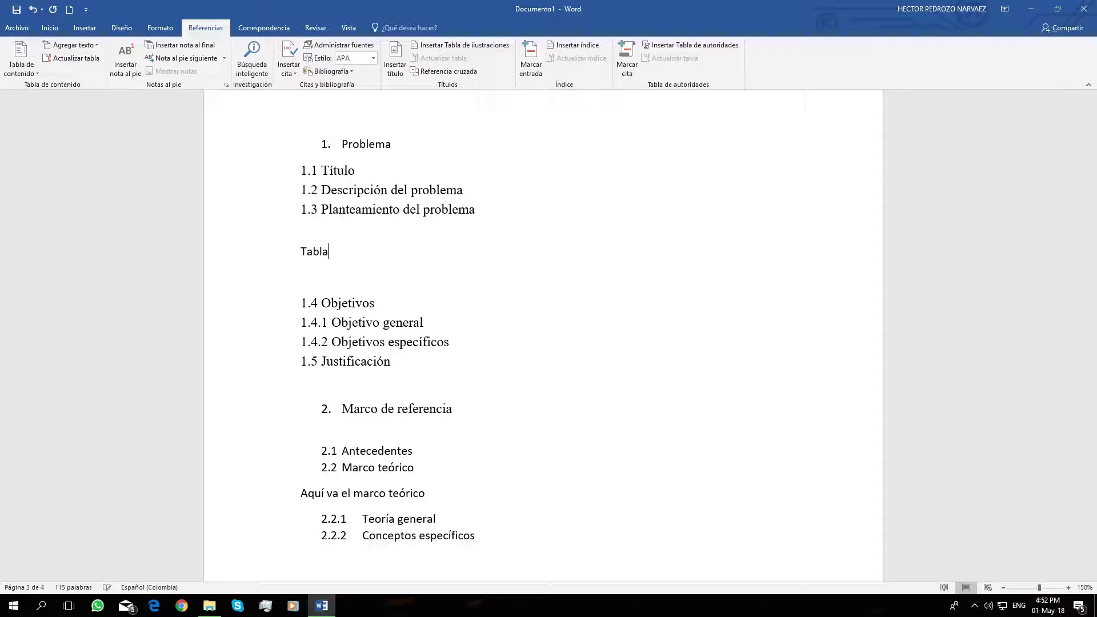
pyautogui.press('Return')
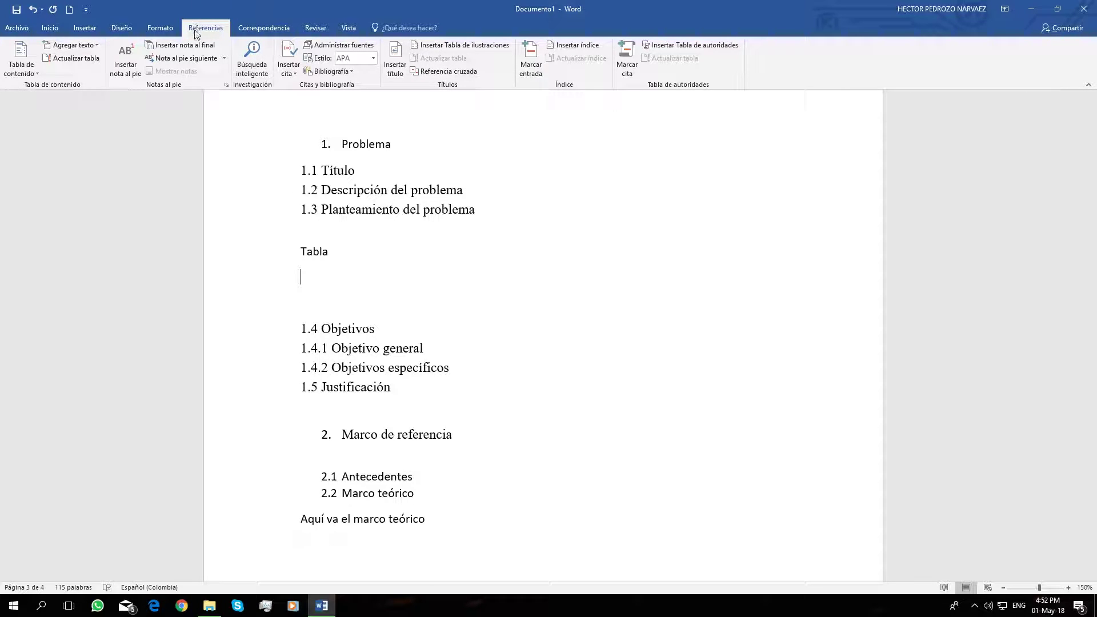
# - Start a caption on the empty line below "Tabla" and choose Tabla as its label
pyautogui.click(403, 62)
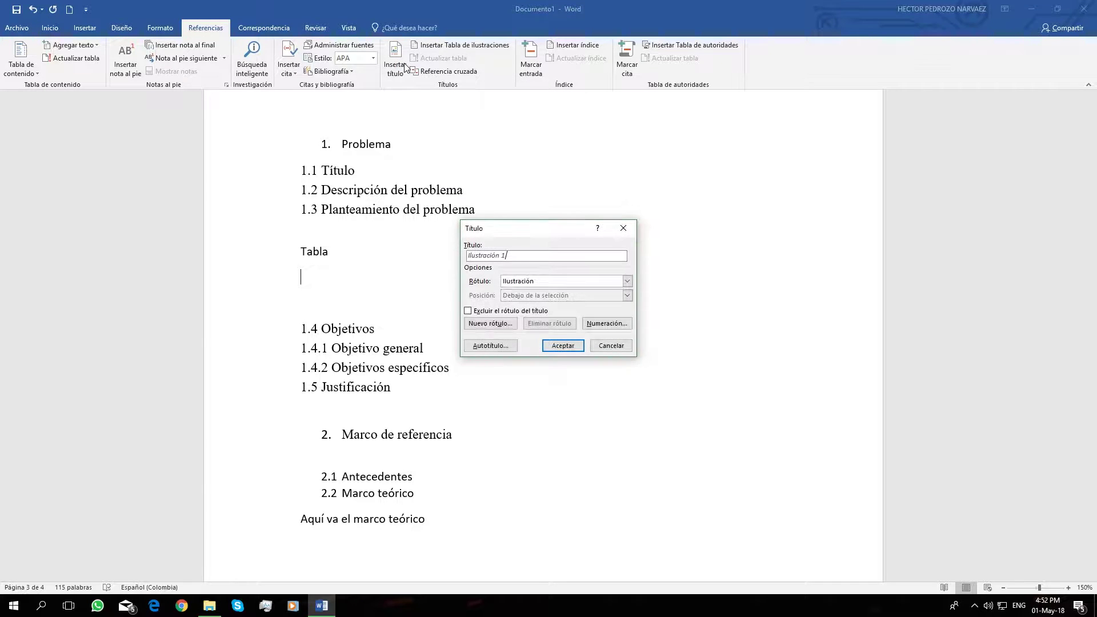
pyautogui.click(547, 281)
pyautogui.click(537, 309)
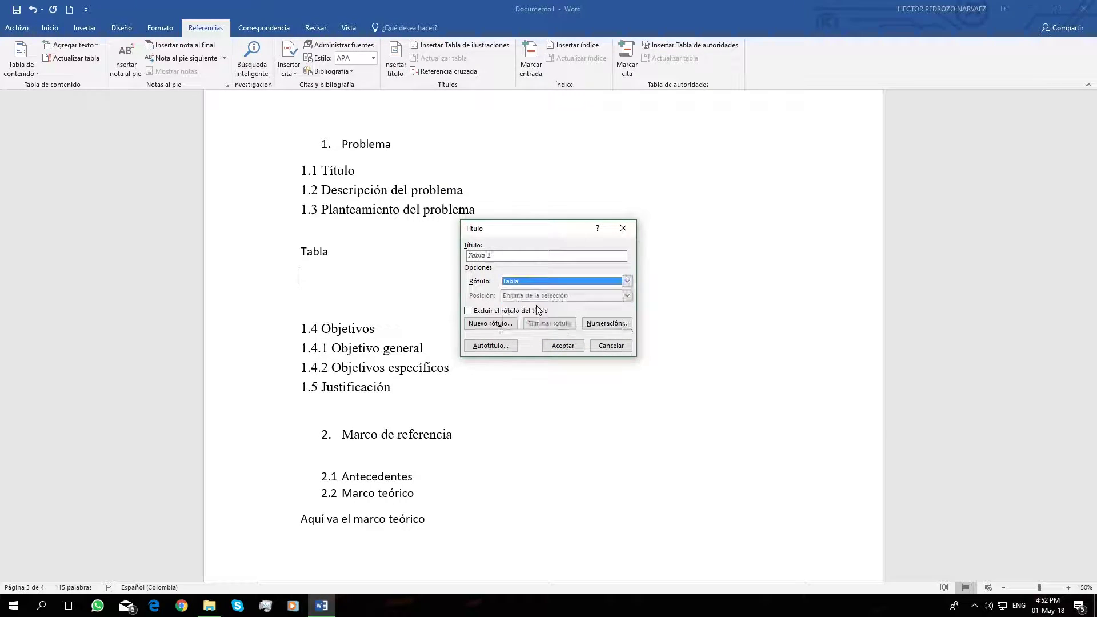
pyautogui.click(493, 257)
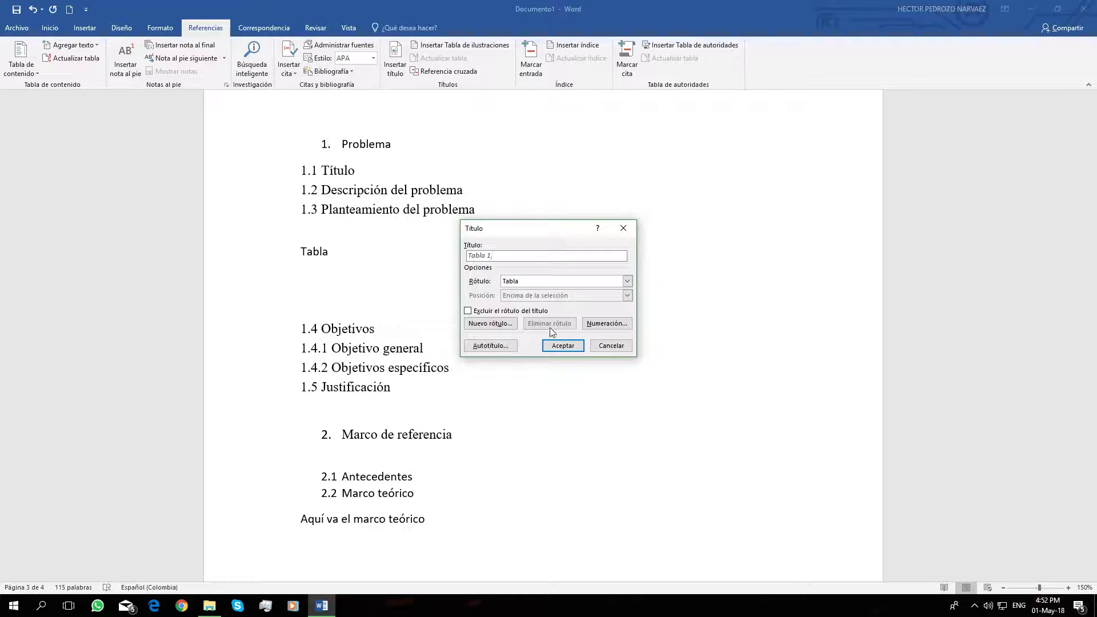
# - Use the 1, 2, 3 numbering format and insert the caption as "Tabla 1. Número de estudiantes"
pyautogui.click(606, 323)
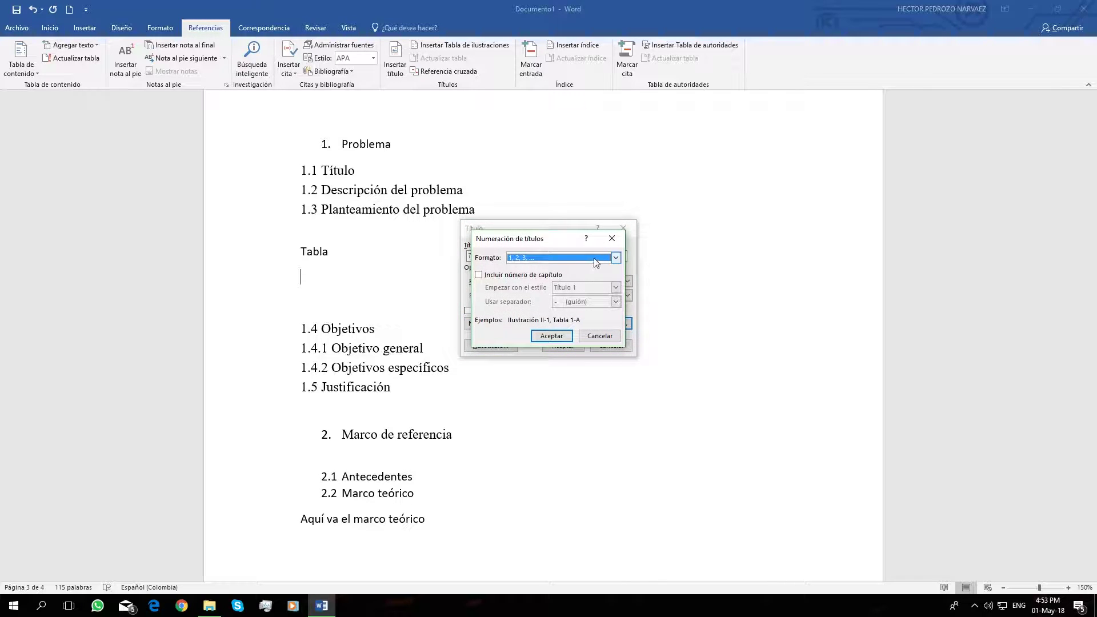
pyautogui.click(616, 259)
pyautogui.click(616, 259)
pyautogui.click(616, 258)
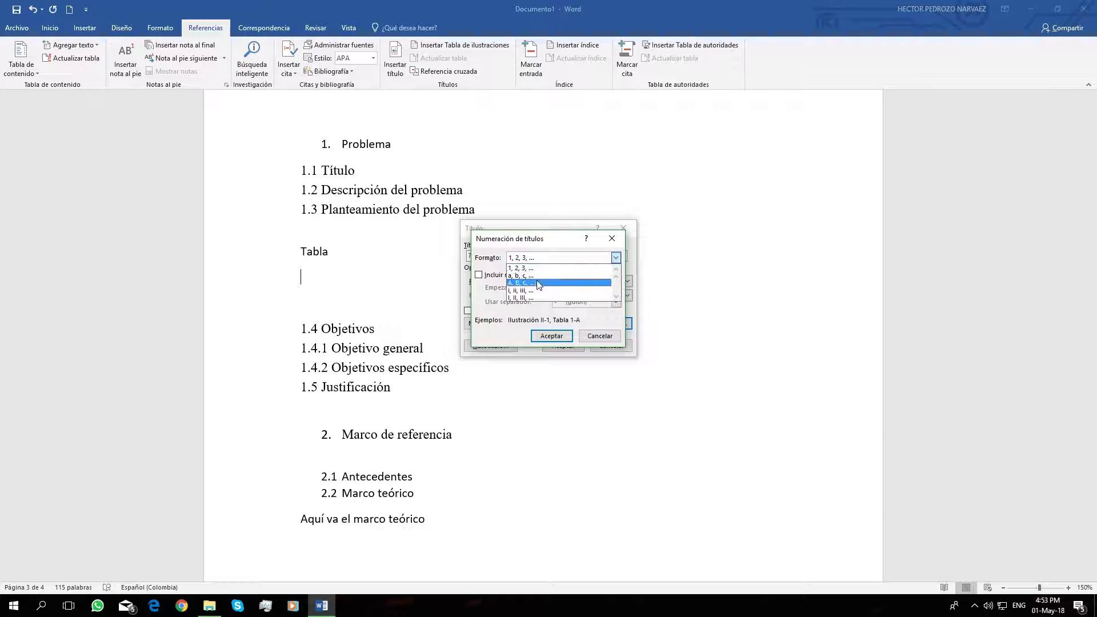
pyautogui.click(616, 258)
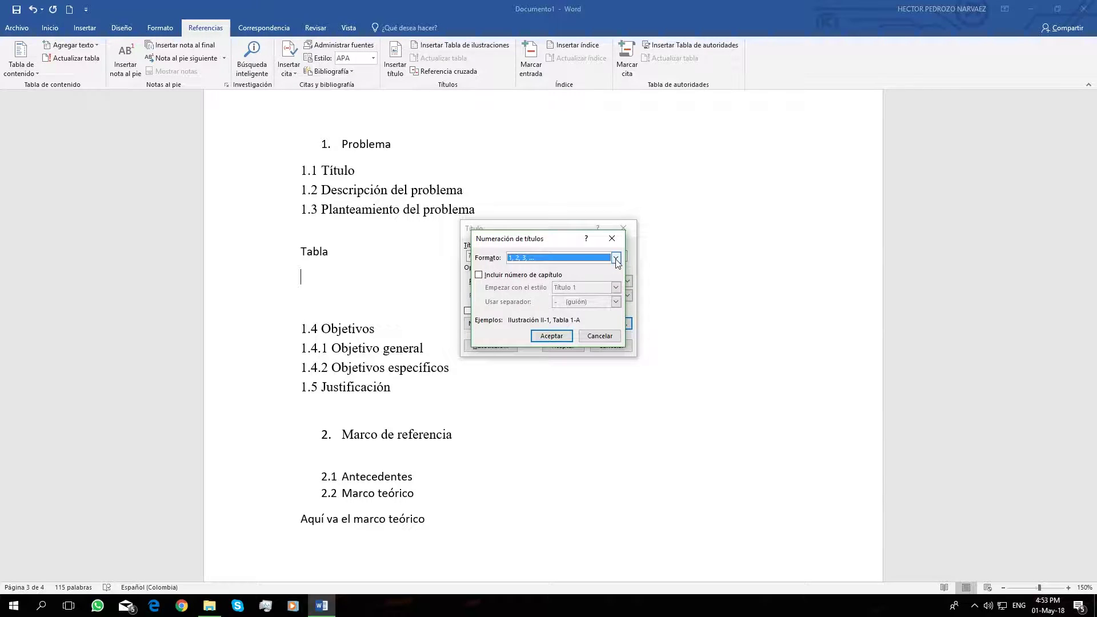
pyautogui.click(563, 338)
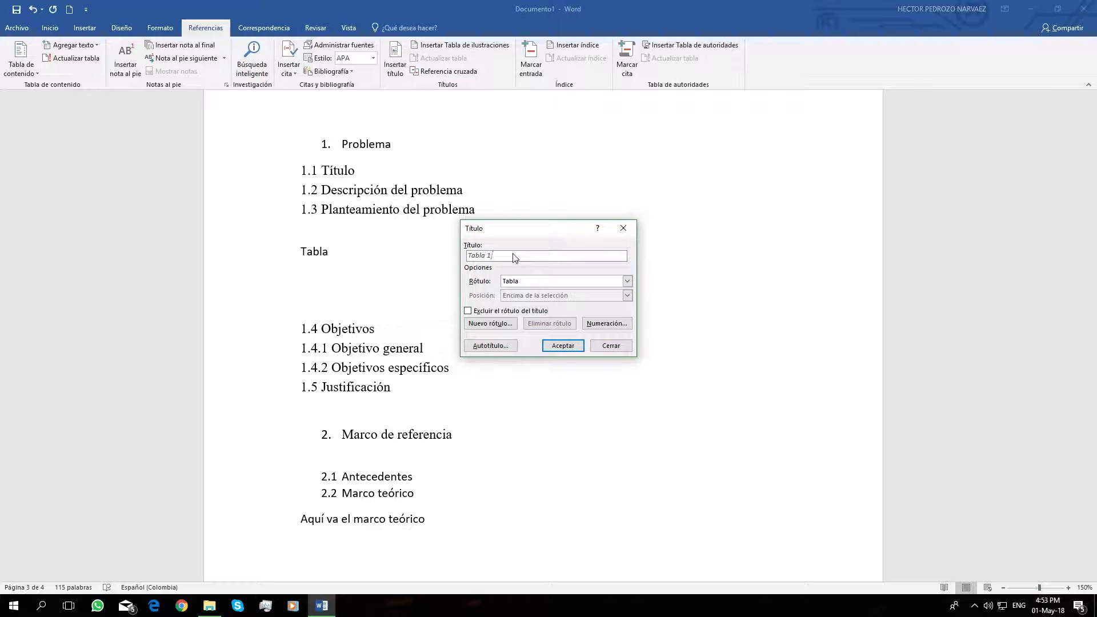
pyautogui.write('. Número de estudiantes')
pyautogui.click(562, 345)
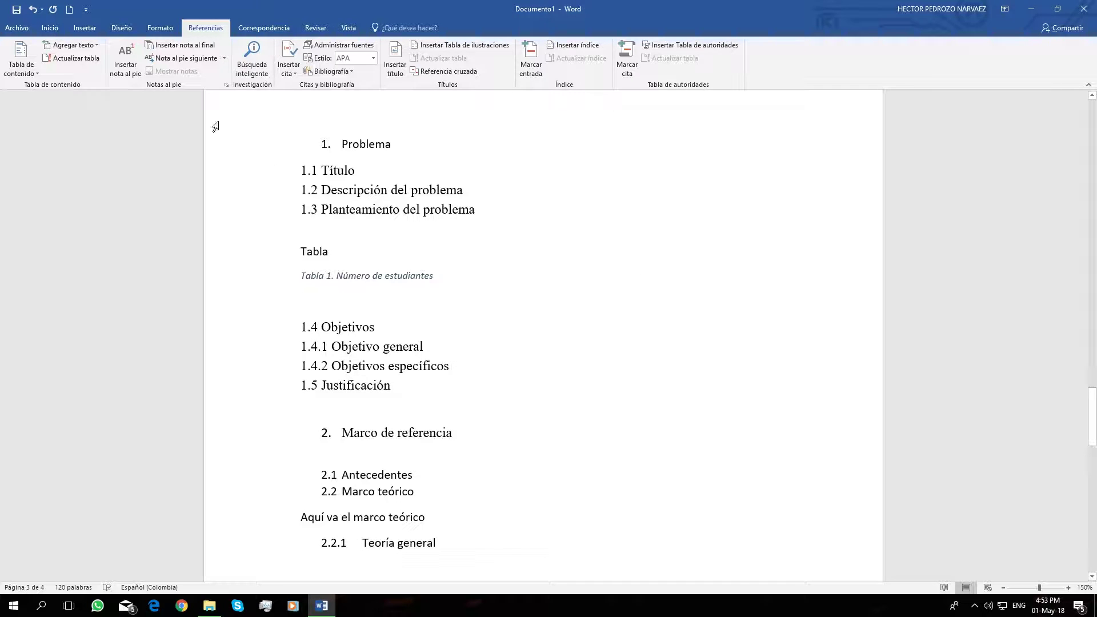
# - Insert a table of three columns and two rows below the Tabla 1 caption, with "#" and "Decimo" in its first column
pyautogui.click(85, 27)
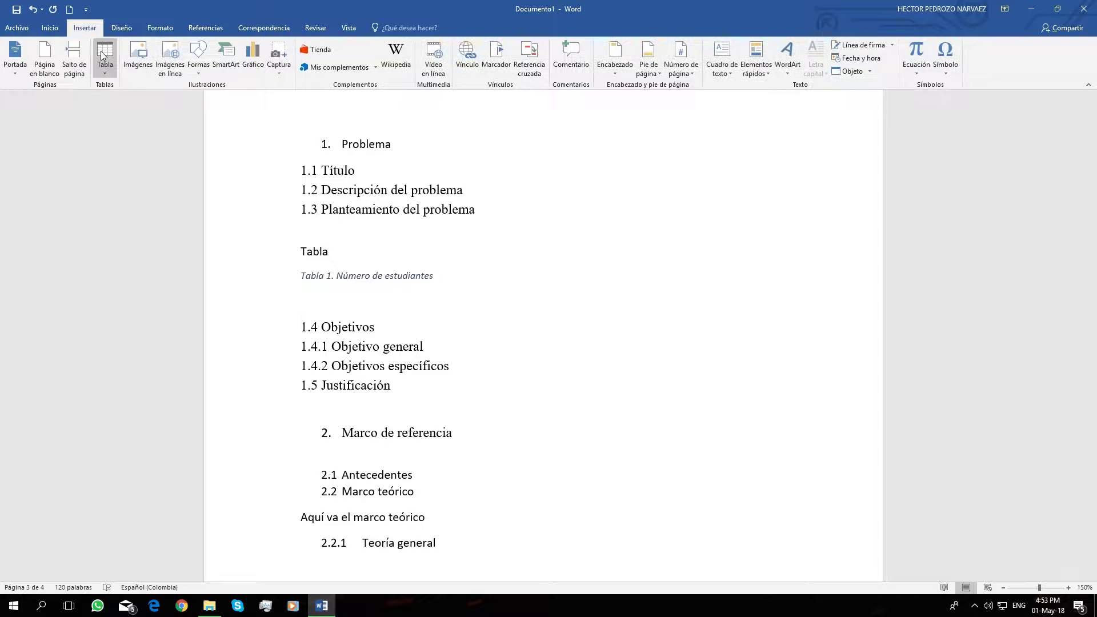
pyautogui.click(101, 54)
pyautogui.click(124, 115)
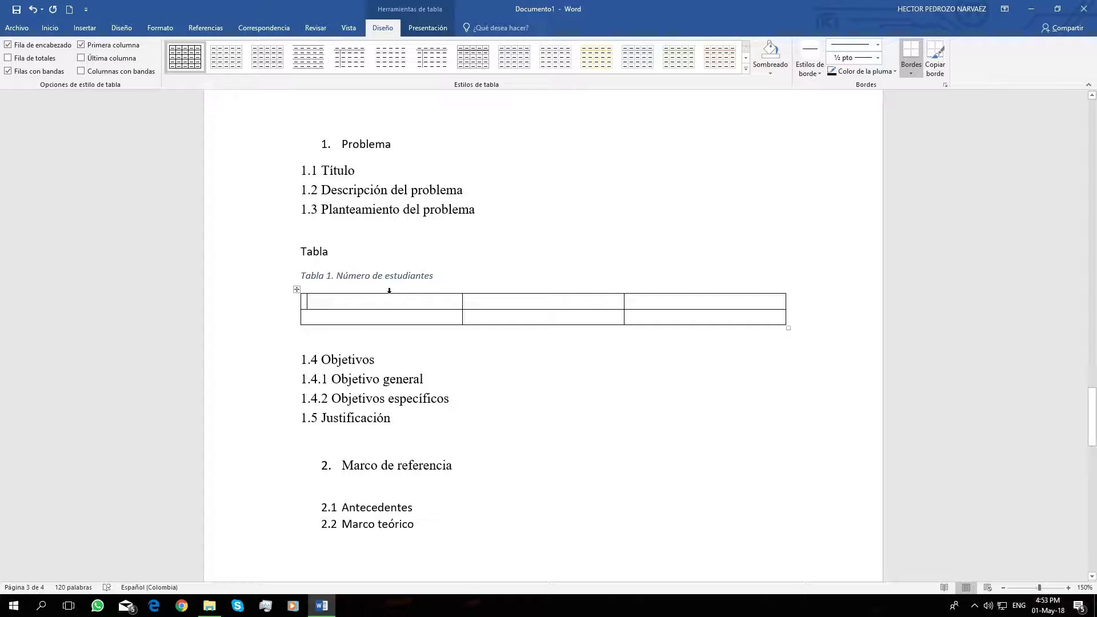
pyautogui.write('#')
pyautogui.press('Down')
pyautogui.write('Decimo')
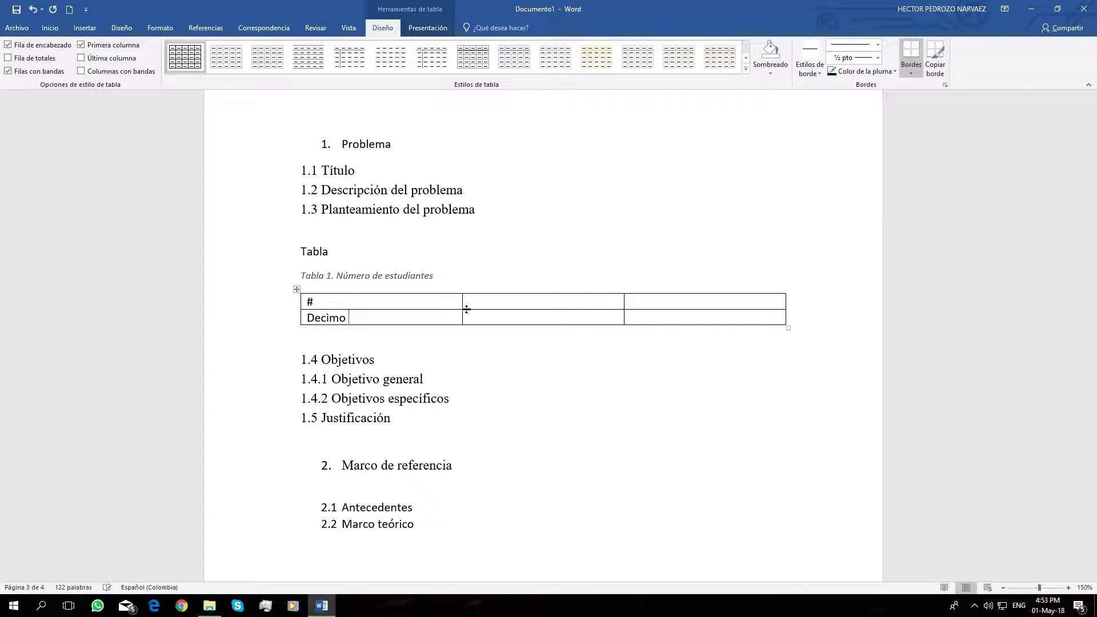
# - Add a third row to the table and enter "Noveno" in its first cell
pyautogui.click(795, 311)
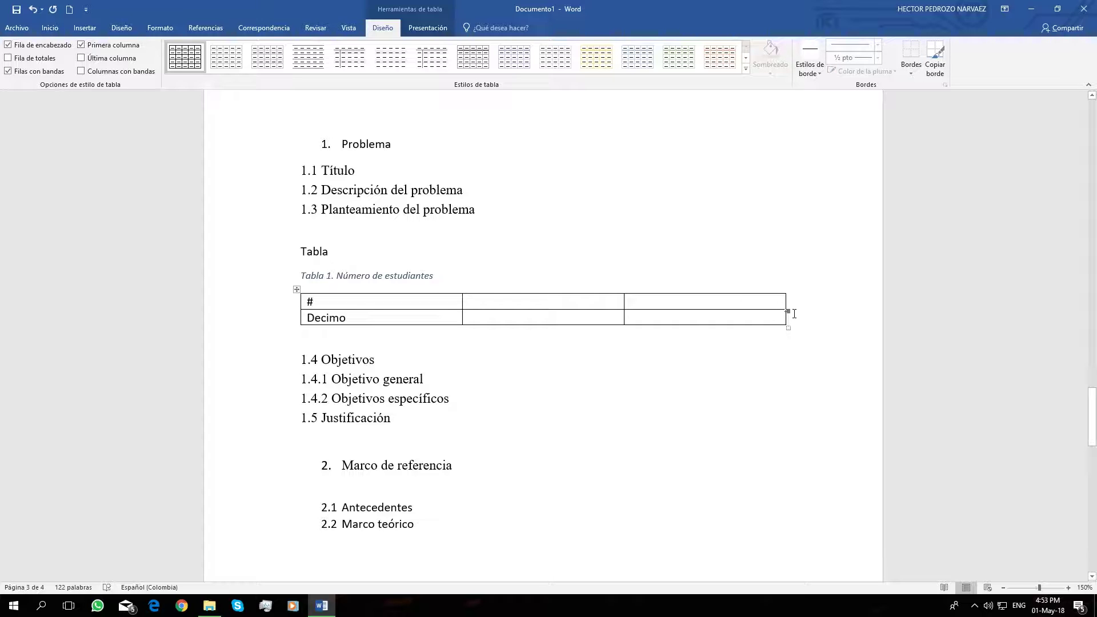
pyautogui.press('Return')
pyautogui.write('Ne')
pyautogui.press('BackSpace')
pyautogui.write('oveno')
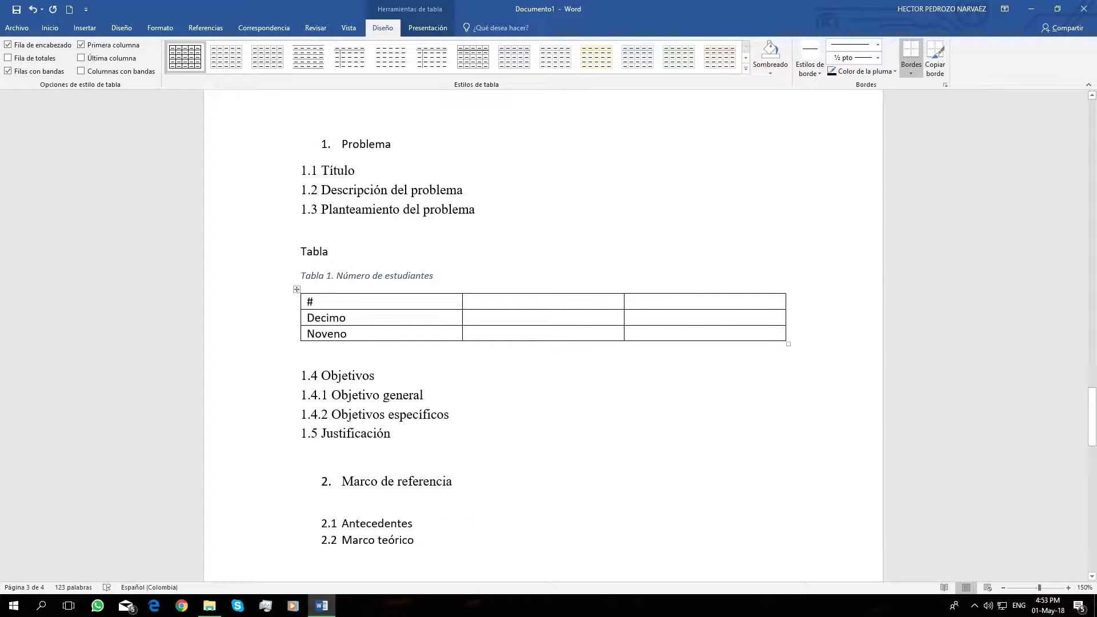
# - Enter 10 for Decimo and 40 for Noveno in the table's second column
pyautogui.click(604, 316)
pyautogui.write('1')
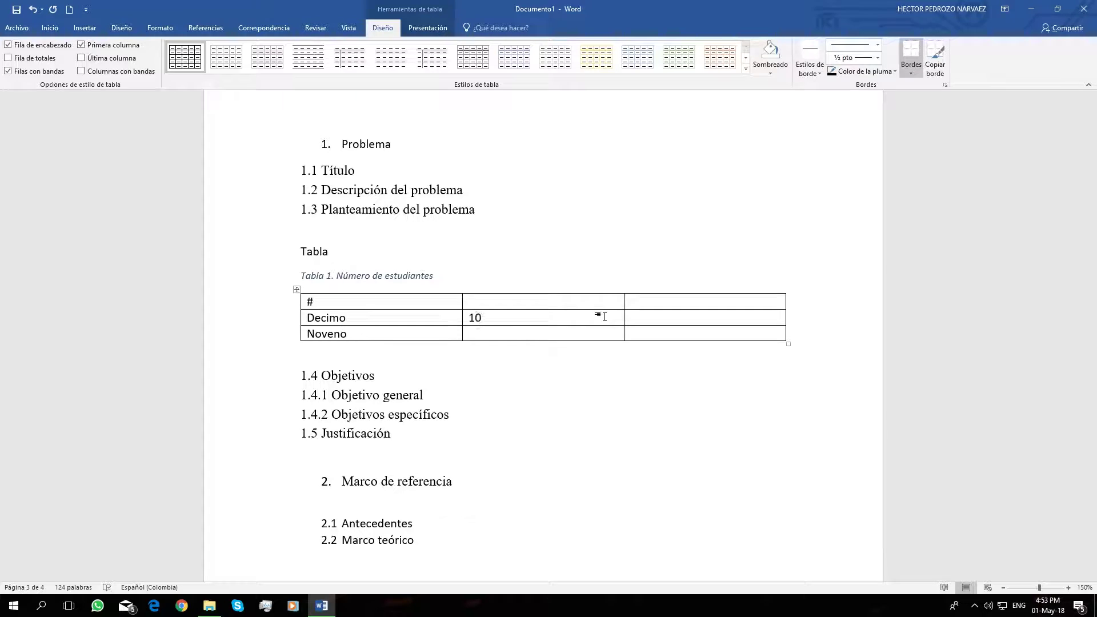
pyautogui.write('40')
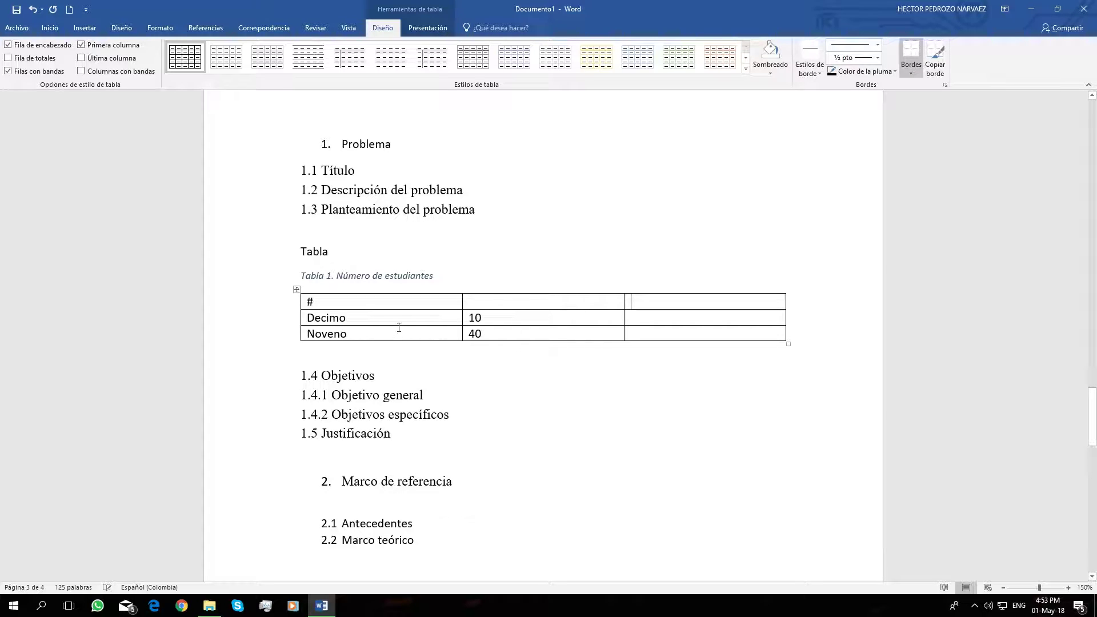
# - Add an empty paragraph below the student table and insert the caption "Tabla 2. Dtos contextuales" there
pyautogui.click(433, 268)
pyautogui.scroll(-3, 384, 333)
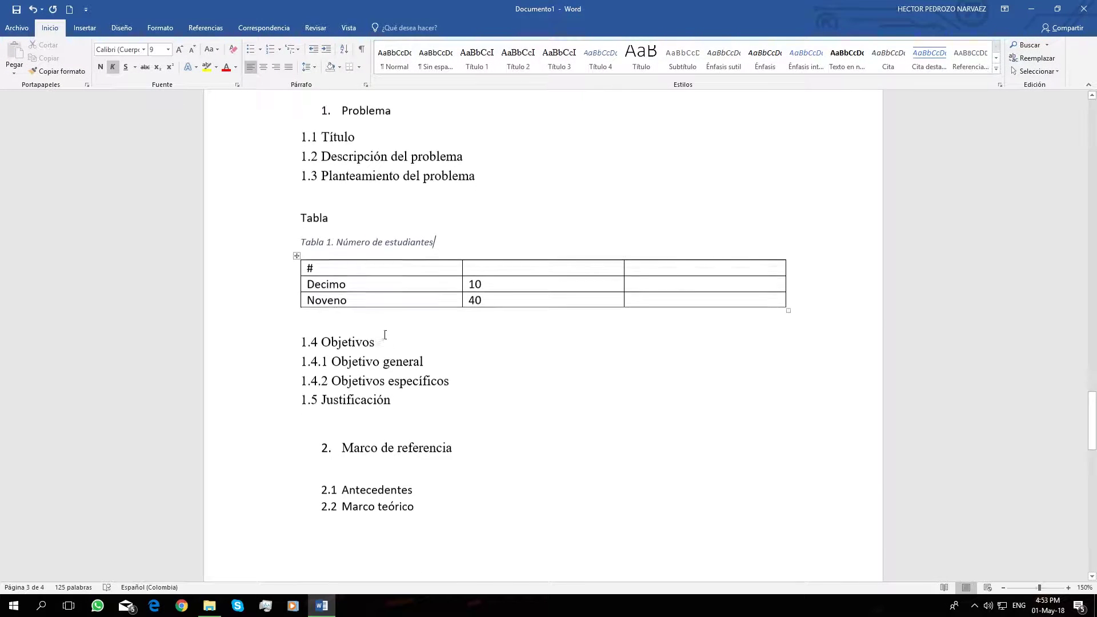
pyautogui.click(354, 234)
pyautogui.press('Return')
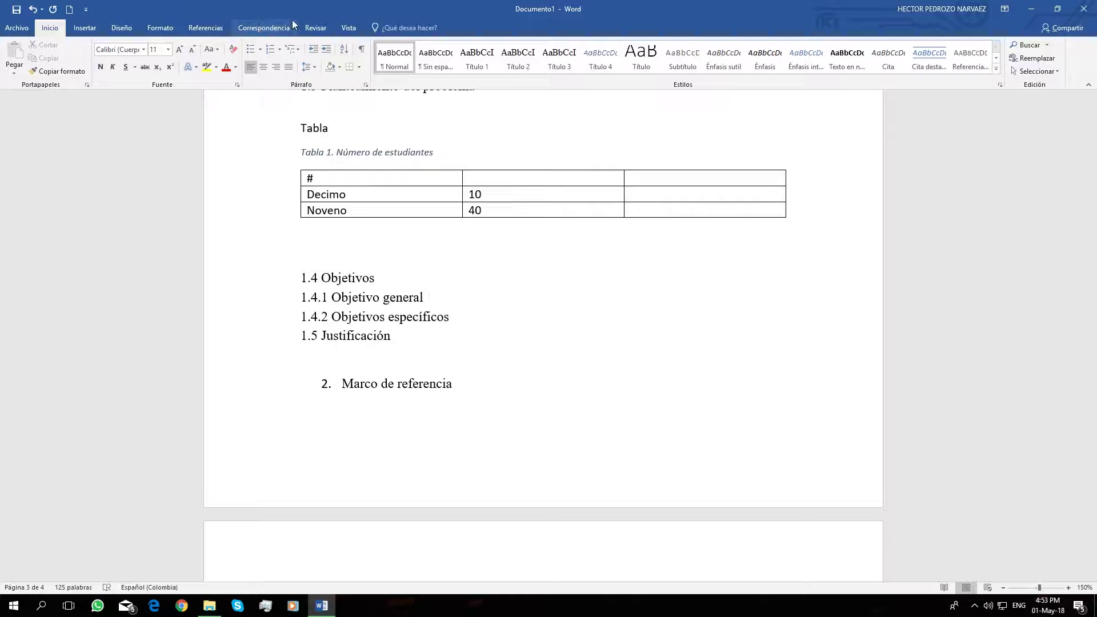
pyautogui.click(213, 32)
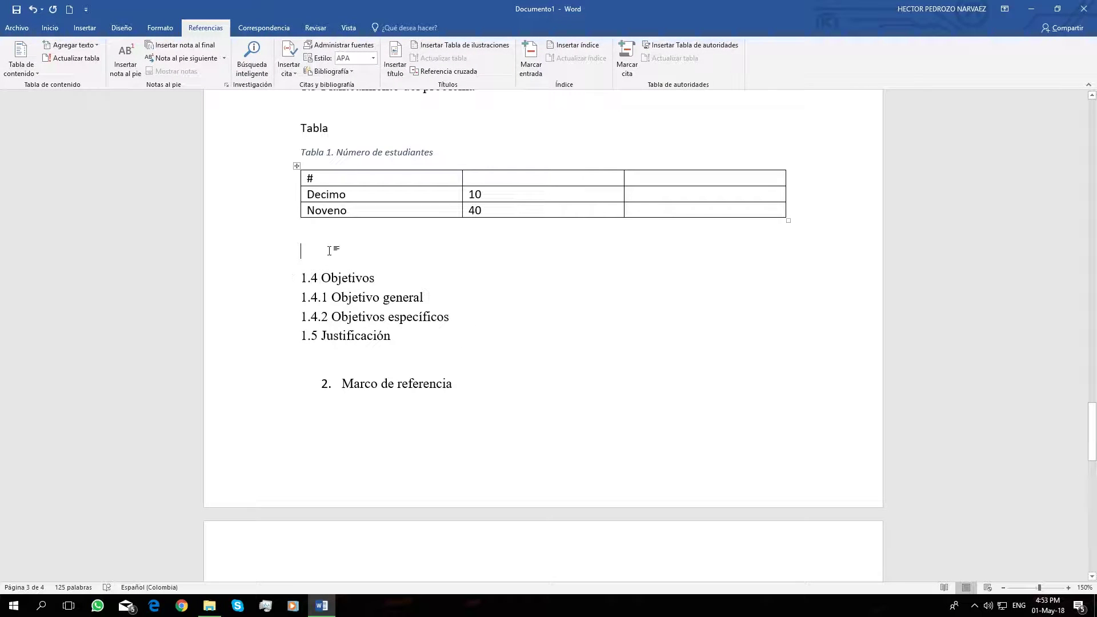
pyautogui.click(395, 58)
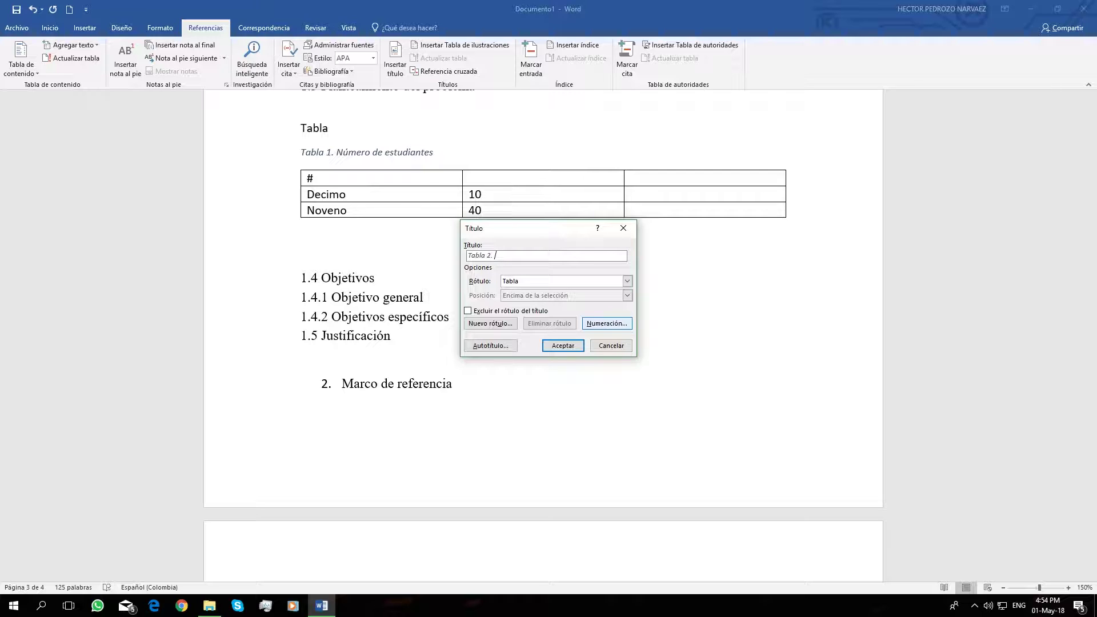
pyautogui.write('Dtos contextuales')
pyautogui.press('Return')
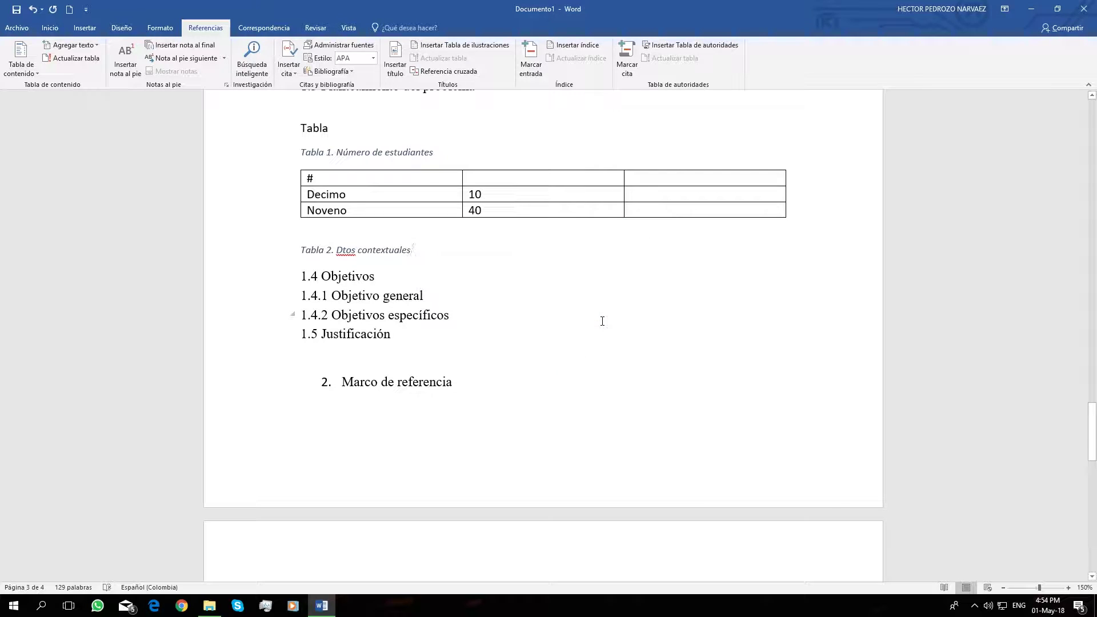
# - Add an empty paragraph below the Tabla 2 caption and write the heading "TABLA DE TABLAS" on the blank page before the Problema section
pyautogui.press('Return')
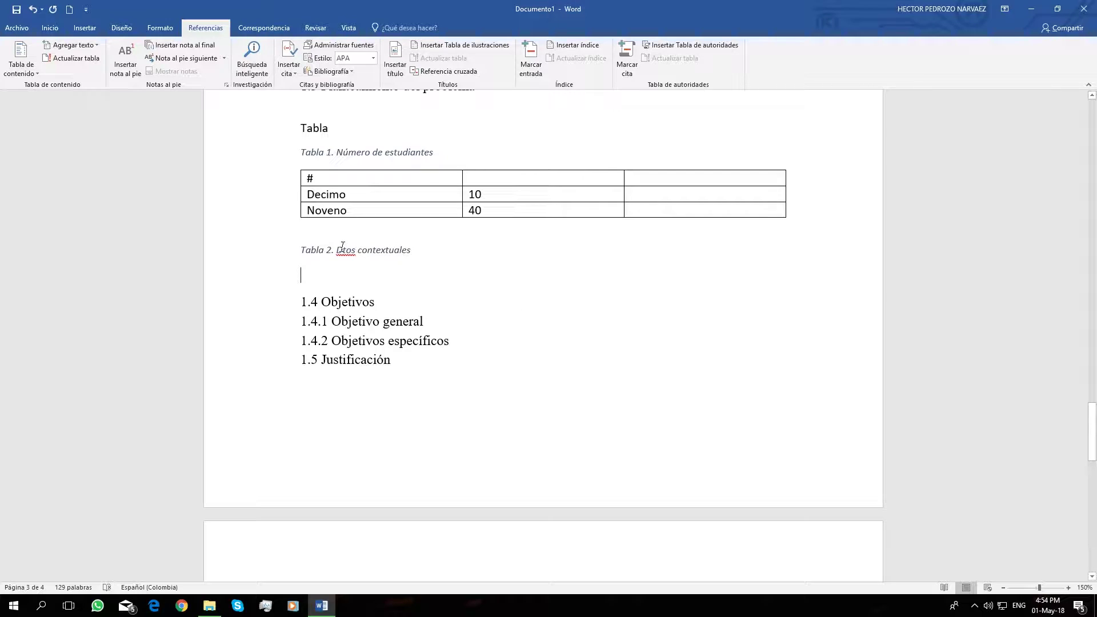
pyautogui.scroll(15, 453, 191)
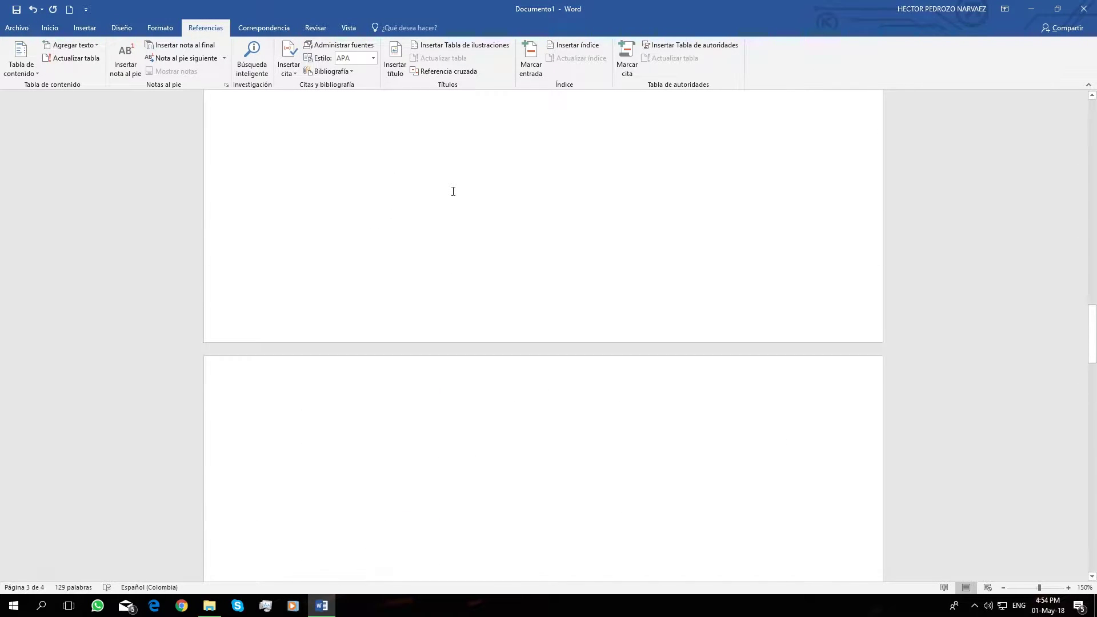
pyautogui.scroll(4, 453, 191)
pyautogui.scroll(-12, 453, 190)
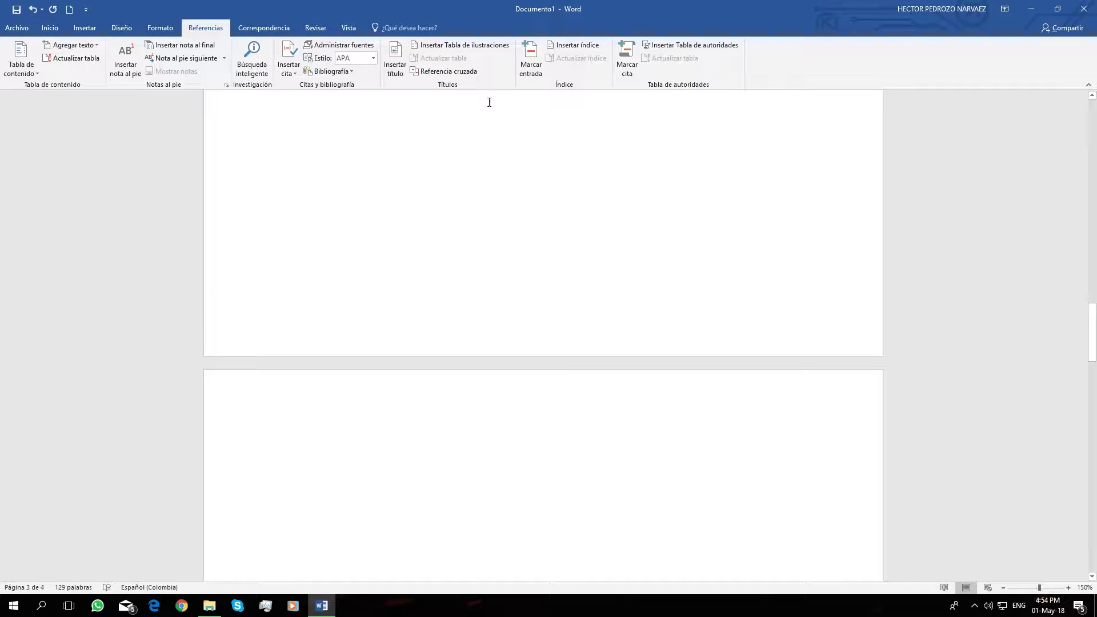
pyautogui.write('ABLA ')
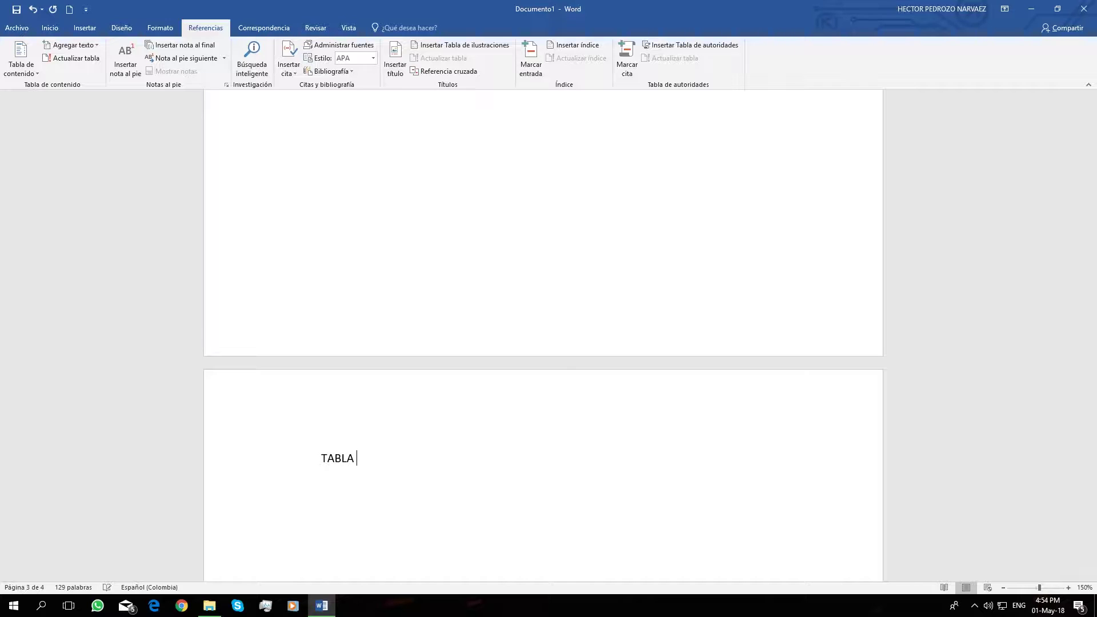
pyautogui.write('DE TABLAS')
# - Insert an automatic list of the captions labelled Tabla below the "TABLA DE TABLAS" heading
pyautogui.click(477, 48)
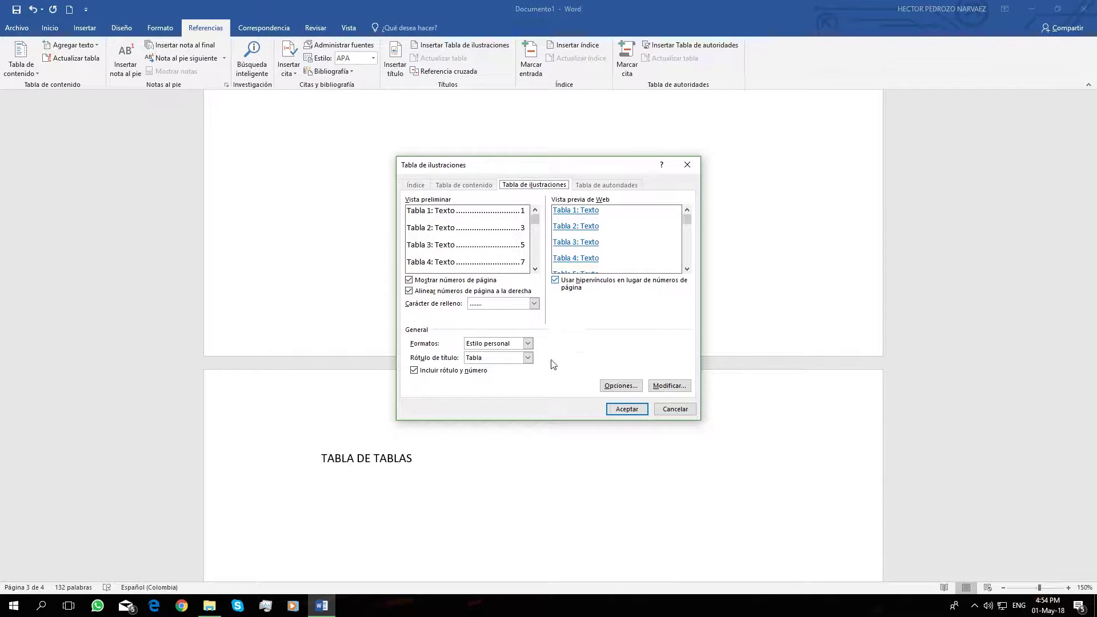
pyautogui.click(495, 359)
pyautogui.click(495, 390)
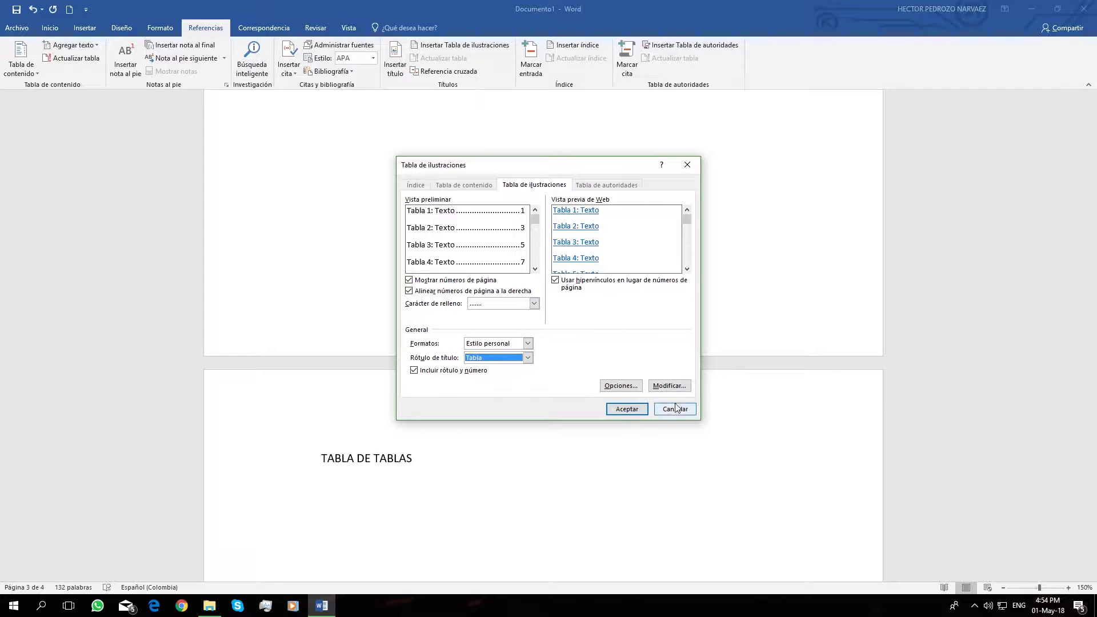
pyautogui.click(629, 409)
pyautogui.scroll(-1, 496, 324)
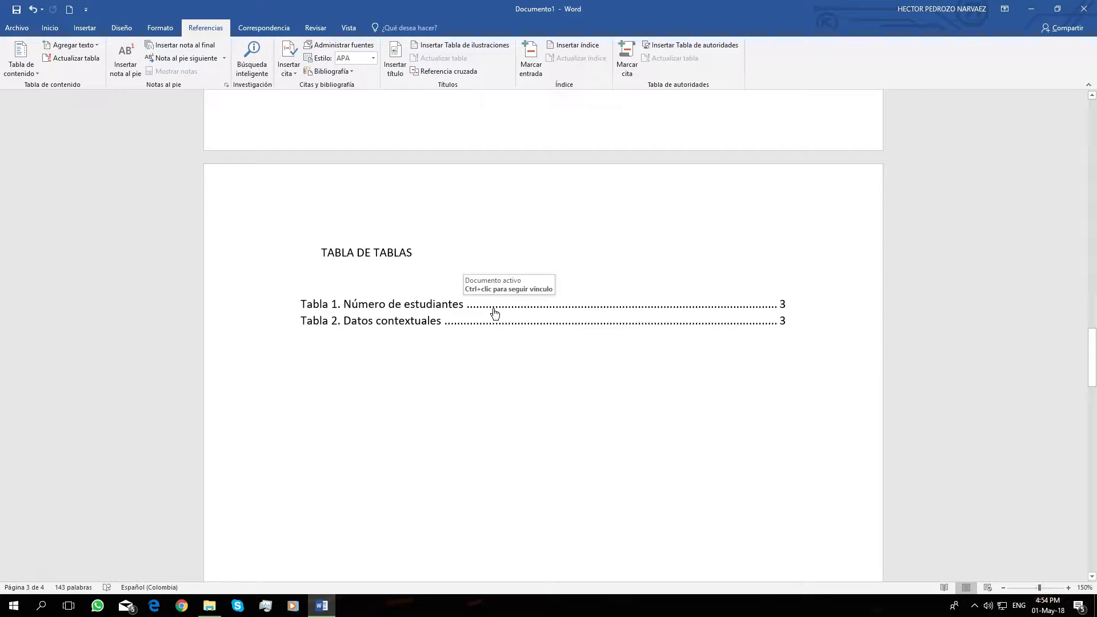
# - Follow the Tabla 1 entry to its caption and move the Problema section down by adding empty paragraphs above its heading
pyautogui.keyDown('ctrl'); pyautogui.click(495, 308); pyautogui.keyUp('ctrl')
pyautogui.scroll(3, 477, 307)
pyautogui.click(403, 200)
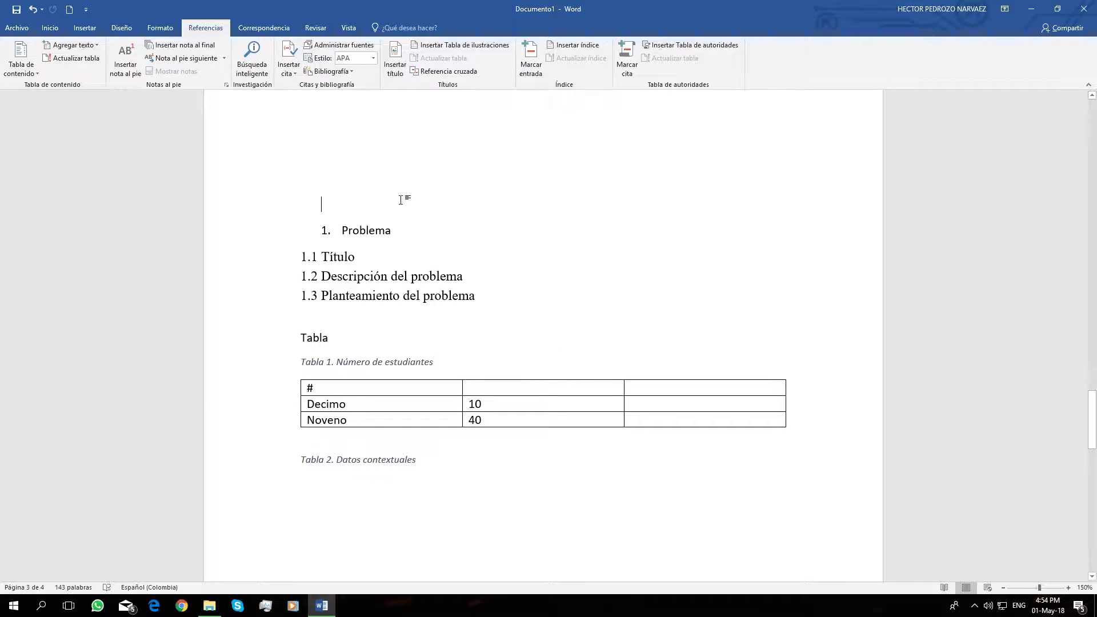
pyautogui.press('Return')
pyautogui.press('Return')
pyautogui.press('Return')
pyautogui.press('Return')
pyautogui.press('Return')
pyautogui.press('Return')
pyautogui.press('Return')
pyautogui.press('Return')
pyautogui.press('Return')
pyautogui.press('Return')
pyautogui.press('Return')
pyautogui.press('Return')
pyautogui.press('Return')
pyautogui.press('Return')
pyautogui.press('Return')
pyautogui.press('Return')
pyautogui.press('Return')
pyautogui.press('Return')
pyautogui.press('Return')
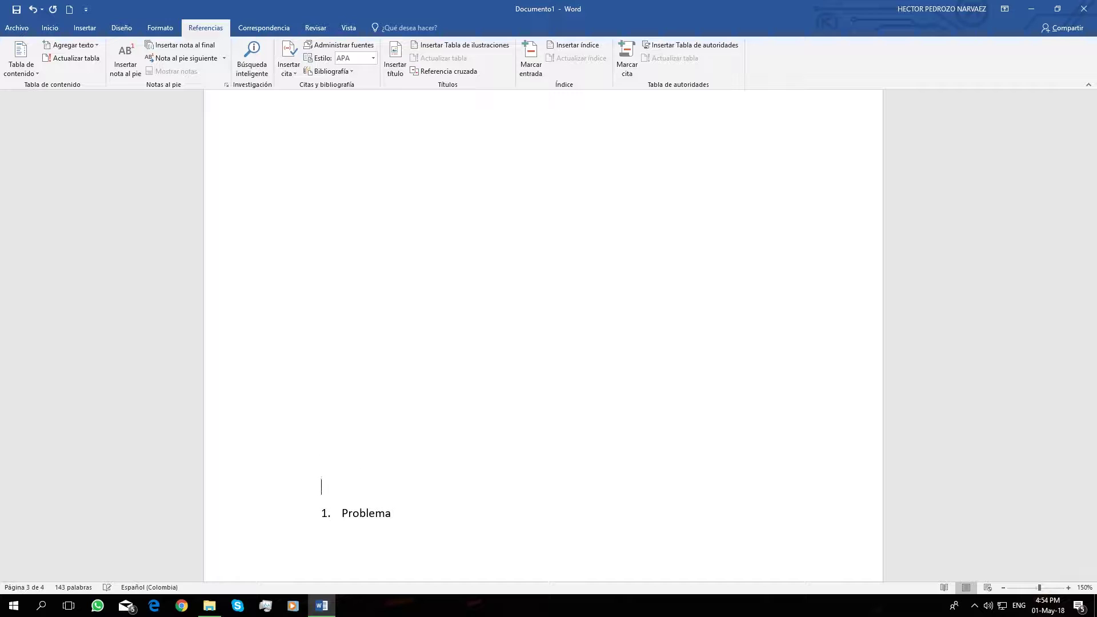
# - Add two empty paragraphs below the Tabla 2 caption and insert the caption "Ilustración 1. Mapa de la ciudad" with the Ilustración label
pyautogui.scroll(-10, 410, 191)
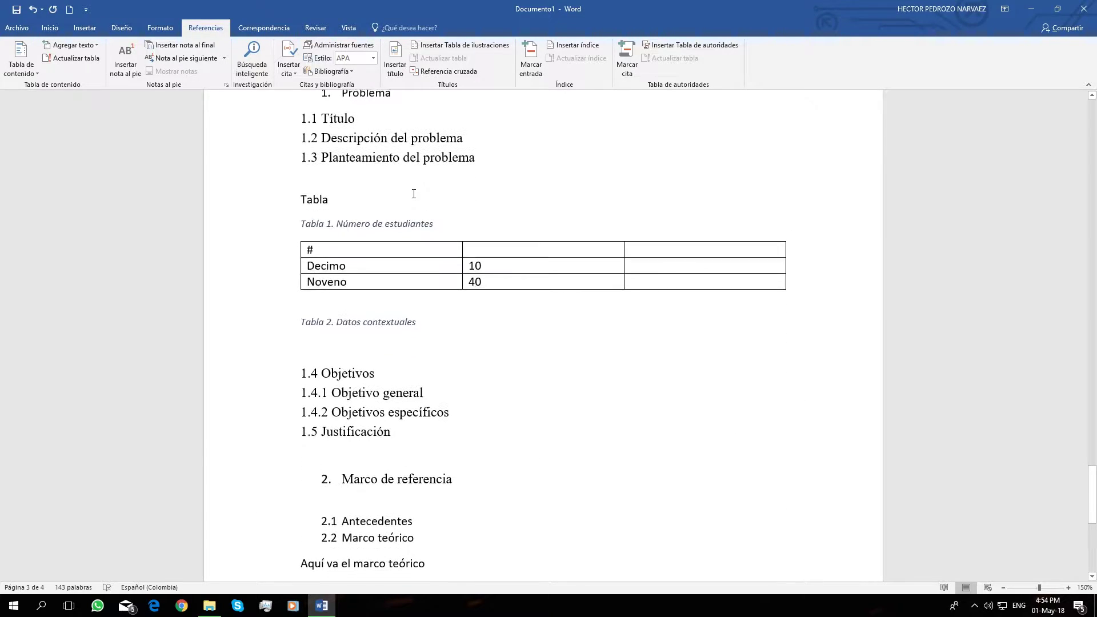
pyautogui.click(431, 354)
pyautogui.press('Return')
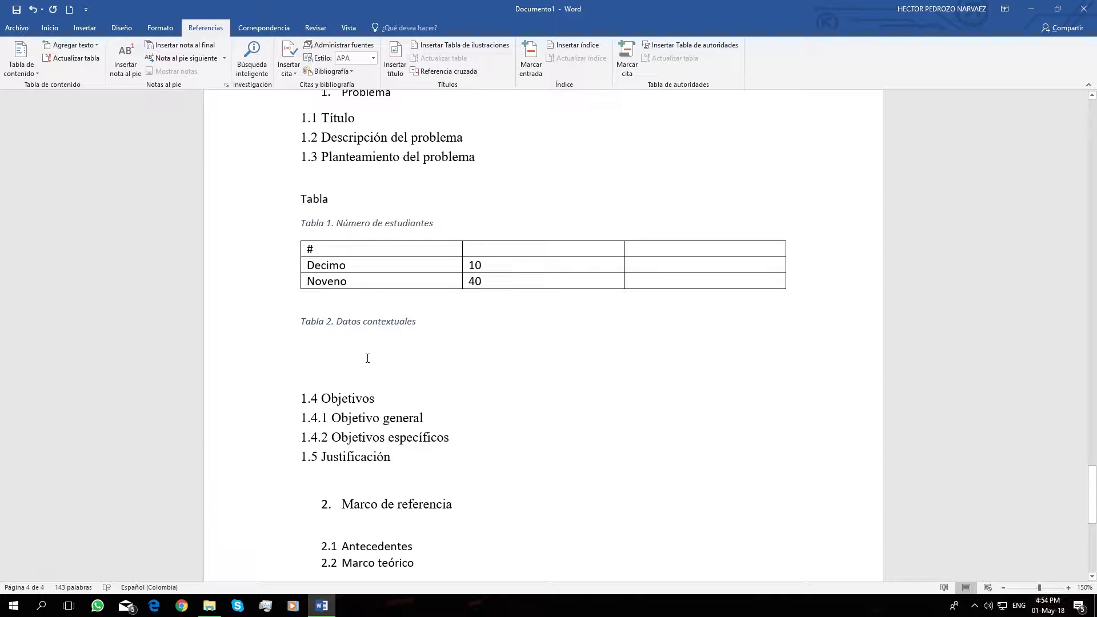
pyautogui.press('Return')
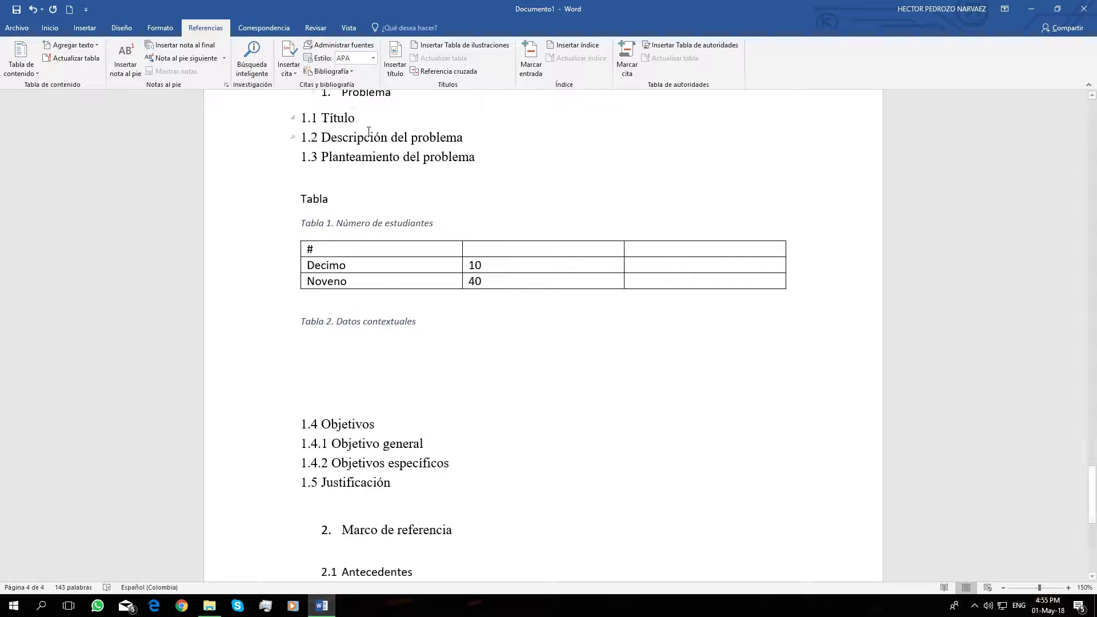
pyautogui.click(394, 53)
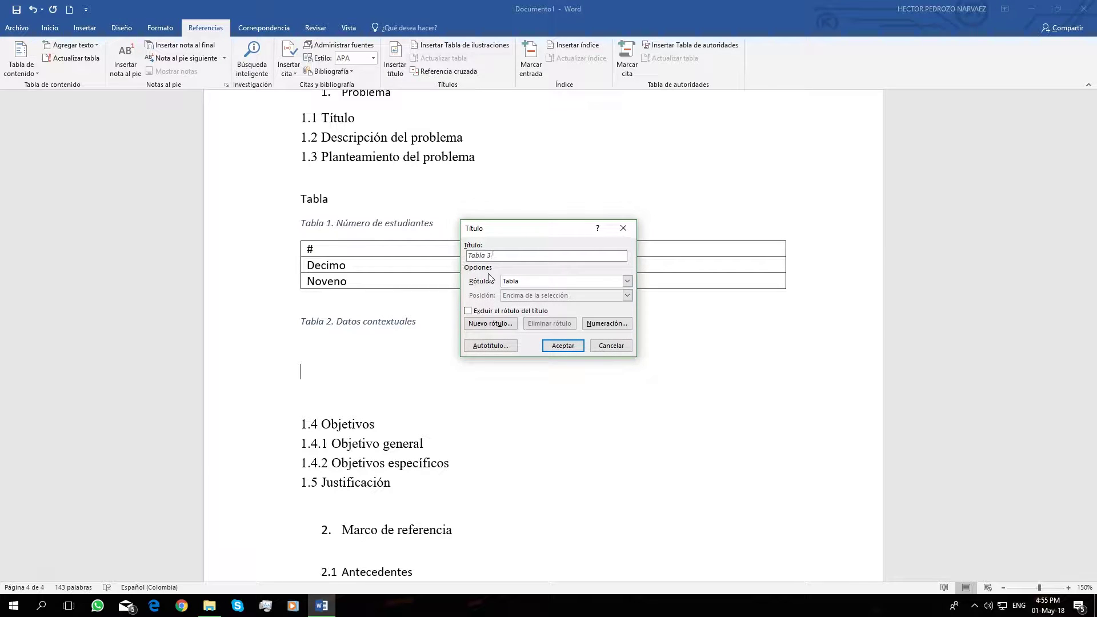
pyautogui.click(582, 284)
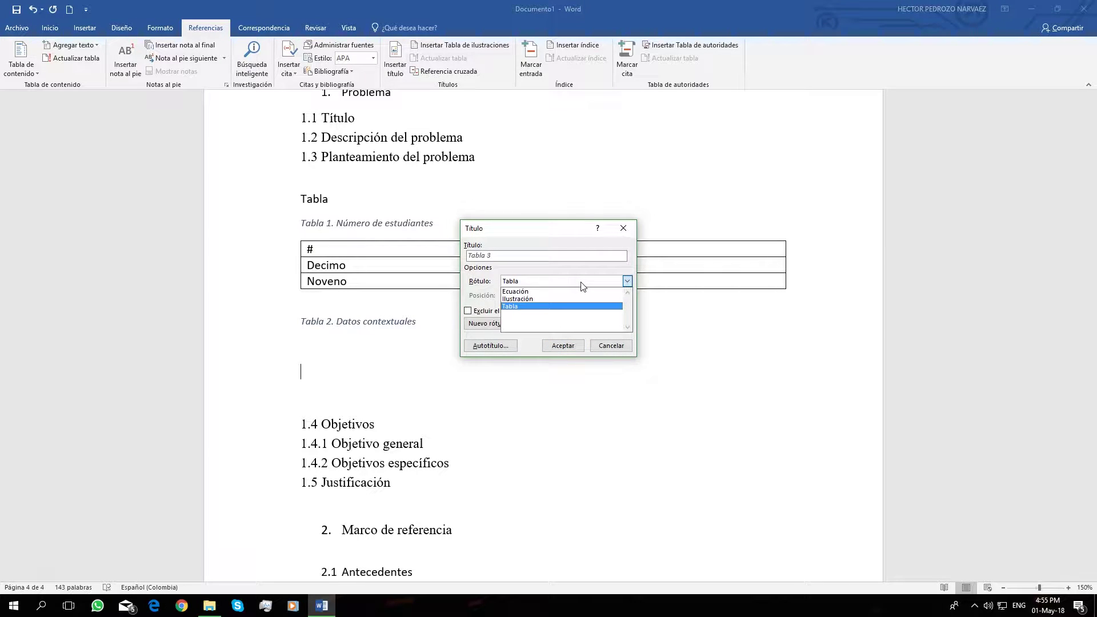
pyautogui.click(548, 299)
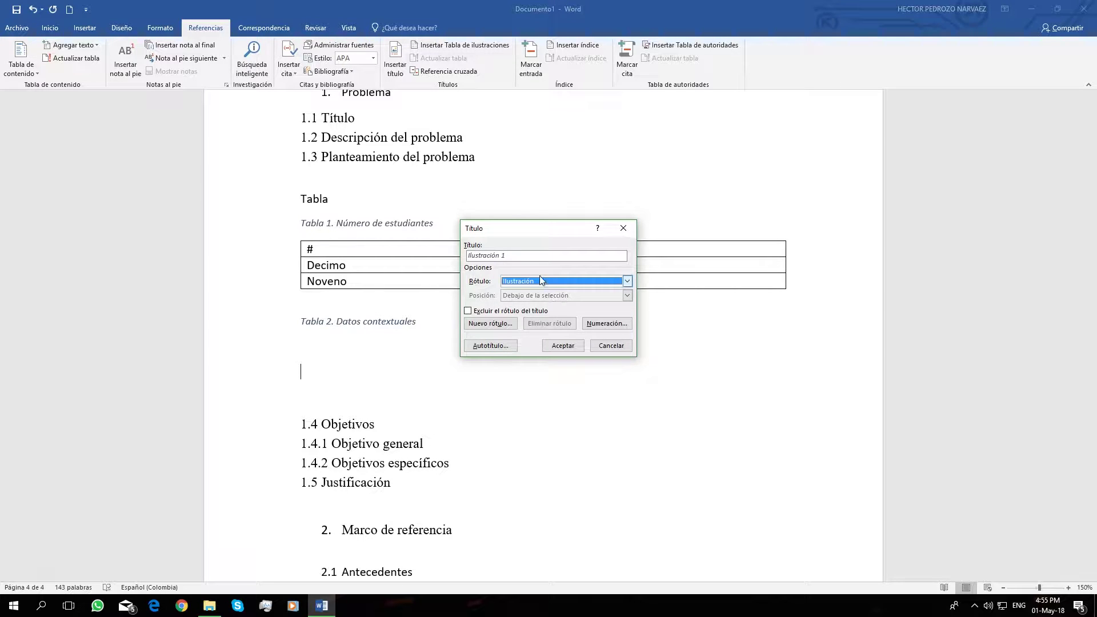
pyautogui.click(530, 257)
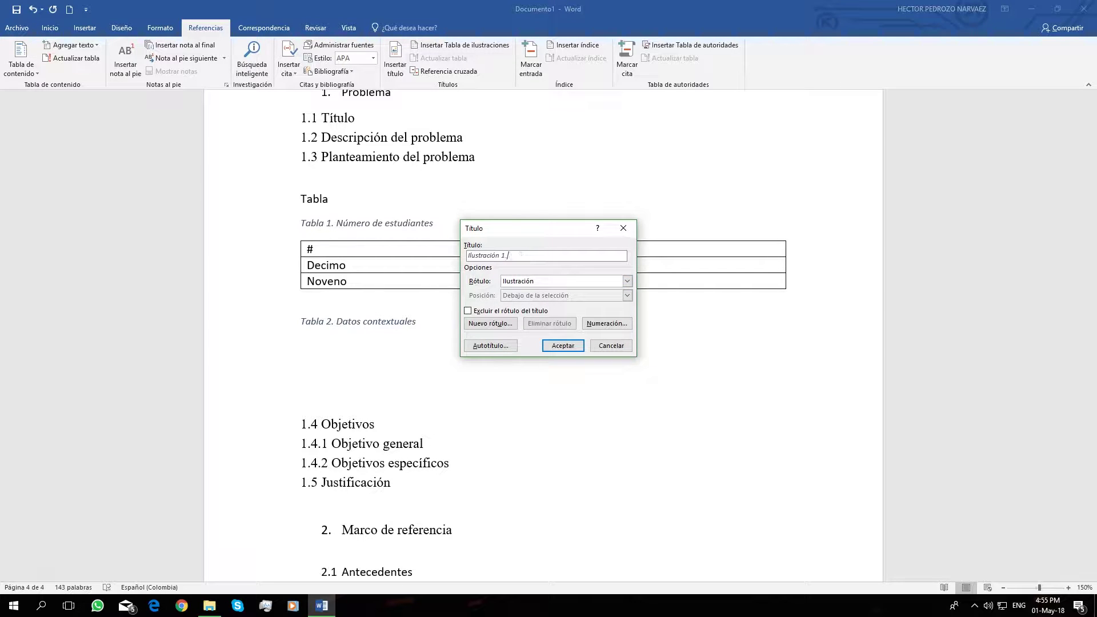
pyautogui.write('. mA')
pyautogui.press('BackSpace')
pyautogui.press('BackSpace')
pyautogui.write('Mapa de la ciudad')
pyautogui.click(563, 345)
# - Move the "Ilustración 1. Mapa de la ciudad" caption from below Tabla 2 to a new line under 2.3 Marco contextual
pyautogui.click(271, 388)
pyautogui.hotkey('ctrl', 'c')
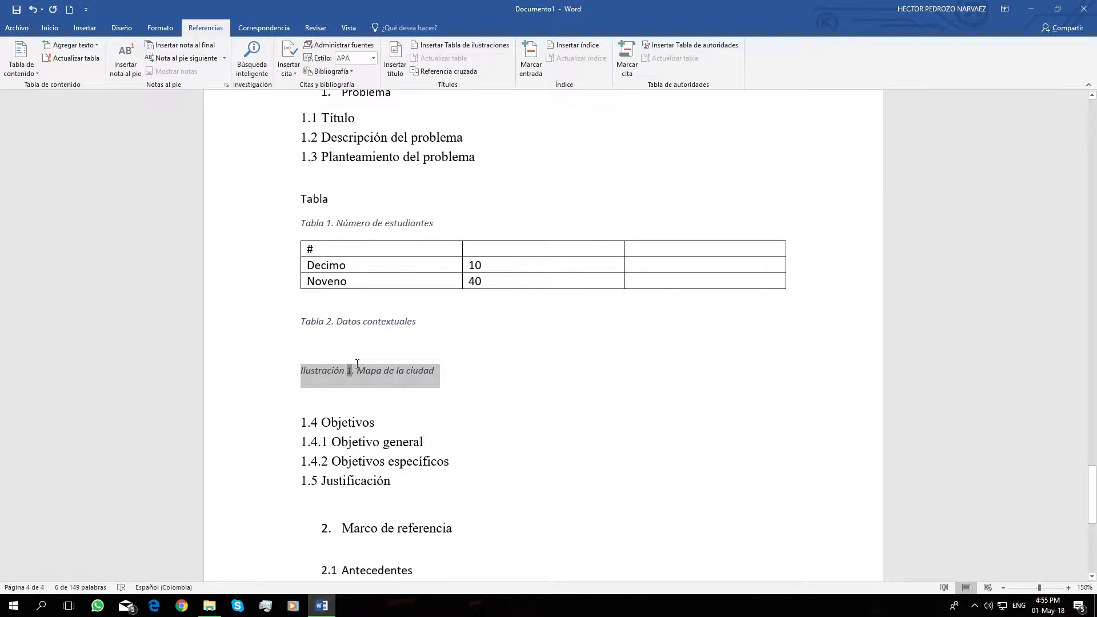
pyautogui.press('Delete')
pyautogui.scroll(-5, 355, 362)
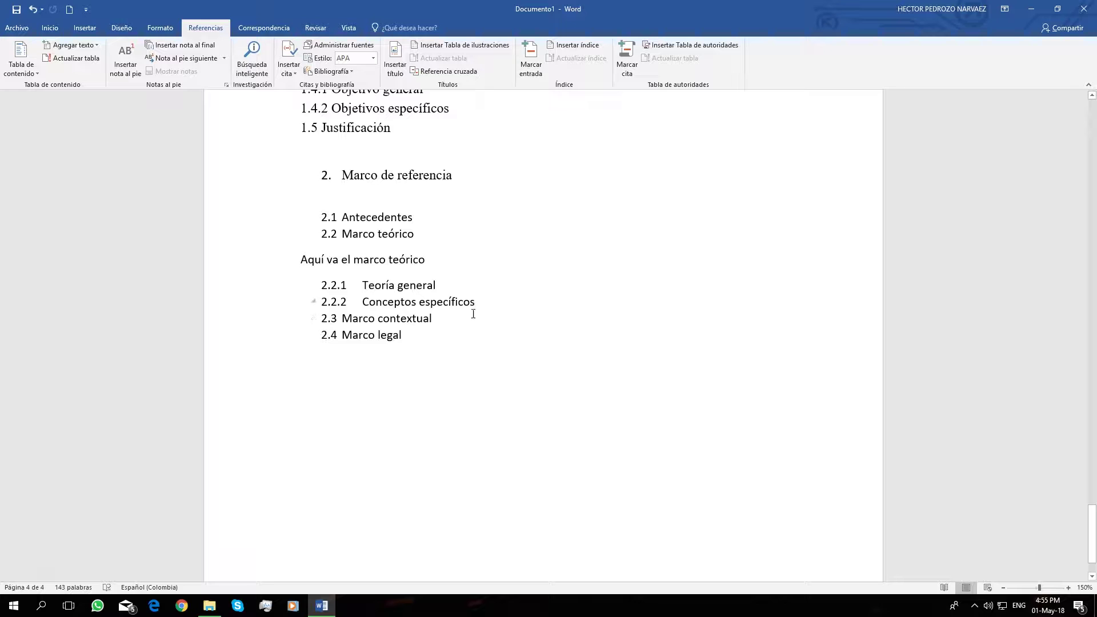
pyautogui.press('Return')
pyautogui.press('BackSpace')
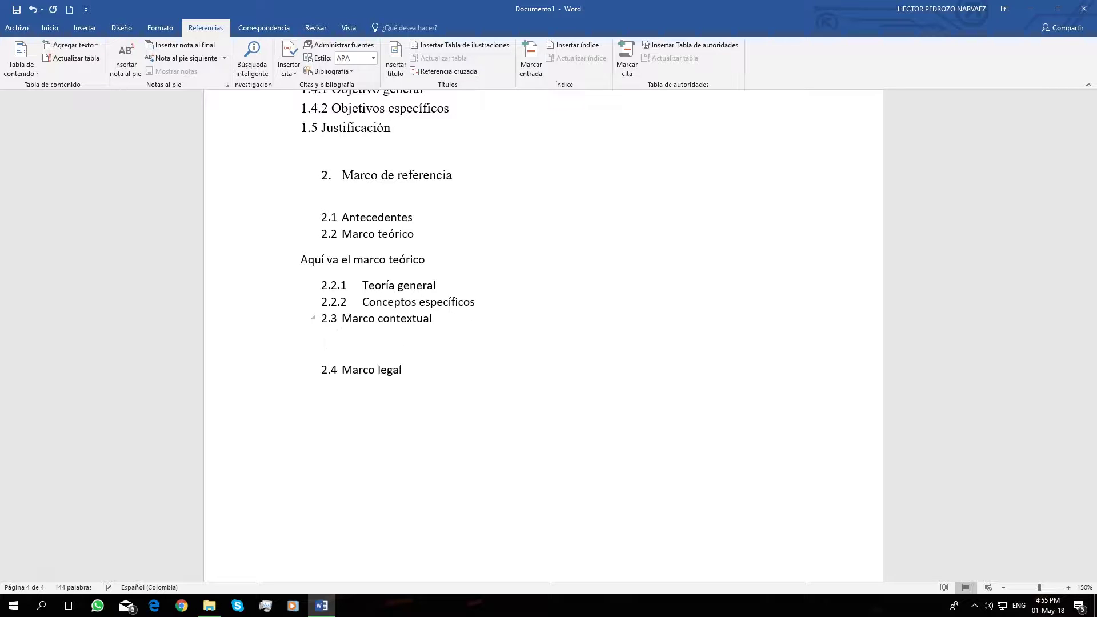
pyautogui.hotkey('ctrl', 'v')
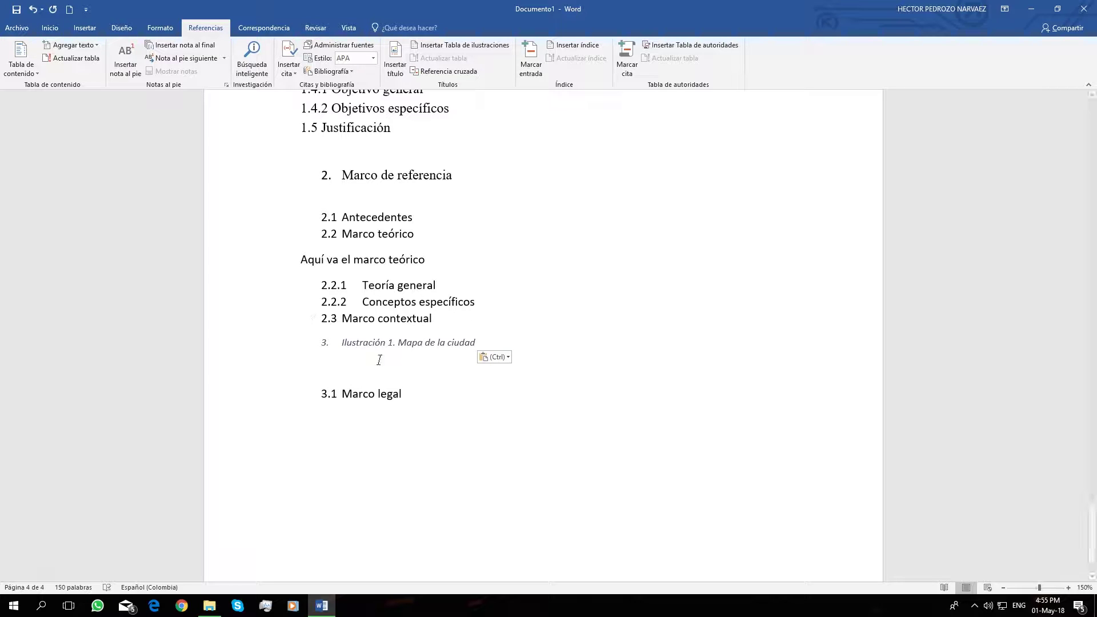
# - Remove the list numbering and indent from the moved illustration caption and leave an empty line above it
pyautogui.press('BackSpace')
pyautogui.press('BackSpace')
pyautogui.press('Return')
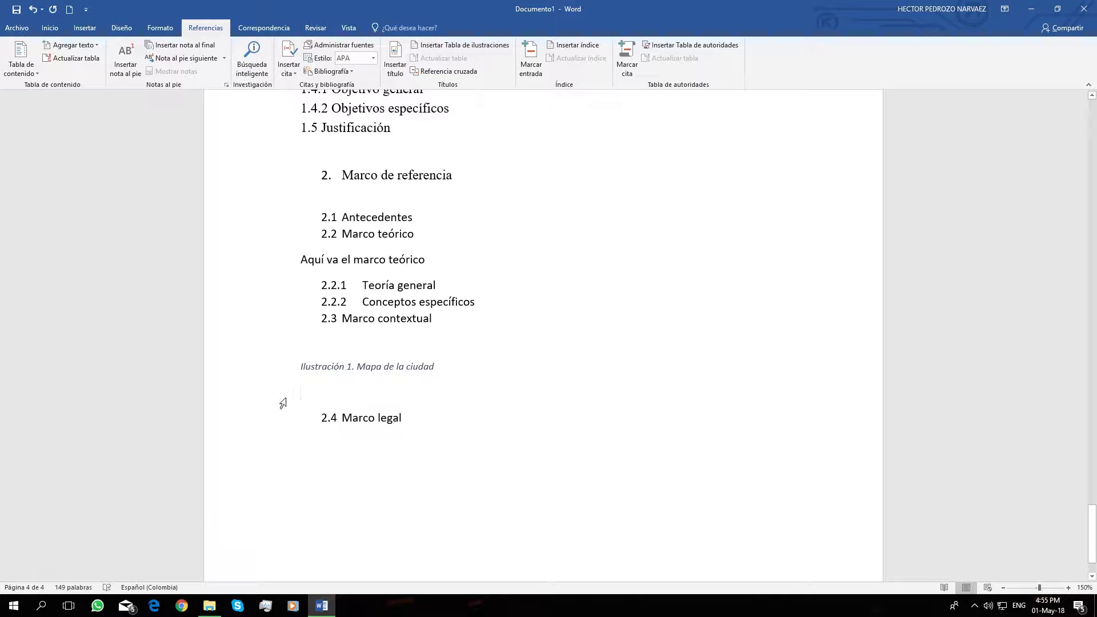
# - Exclude the Ilustración 1 caption and the empty line above it from the table of contents
pyautogui.moveTo(294, 392); pyautogui.dragTo(259, 351)
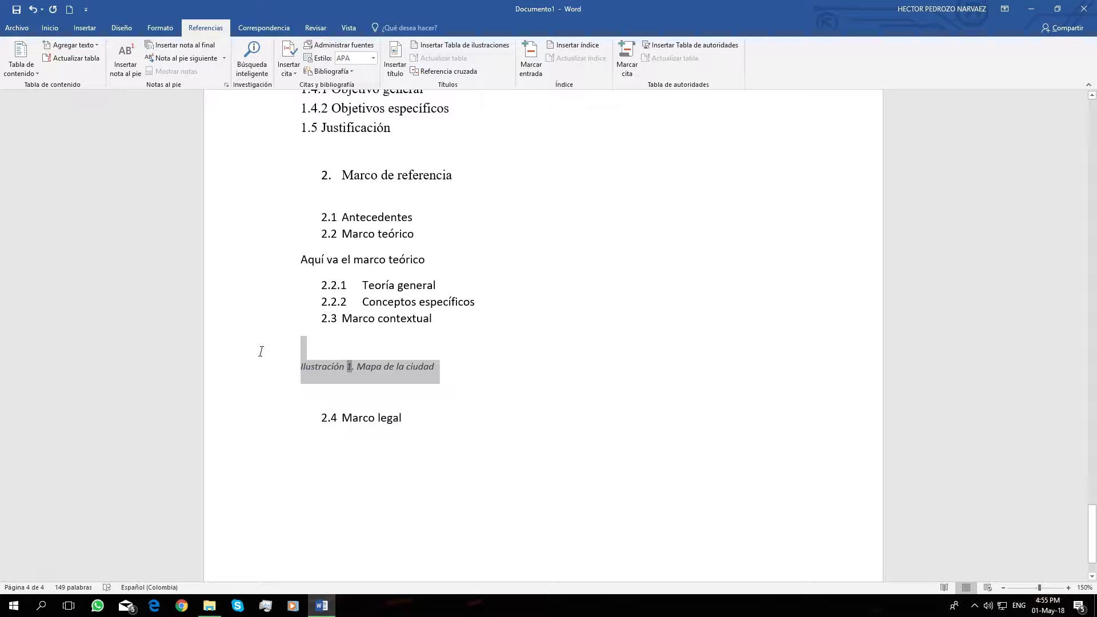
pyautogui.click(82, 47)
pyautogui.click(80, 60)
# - Add an empty paragraph below the Ilustración 1 caption and create a new caption label named "Fotografía" for it
pyautogui.click(500, 358)
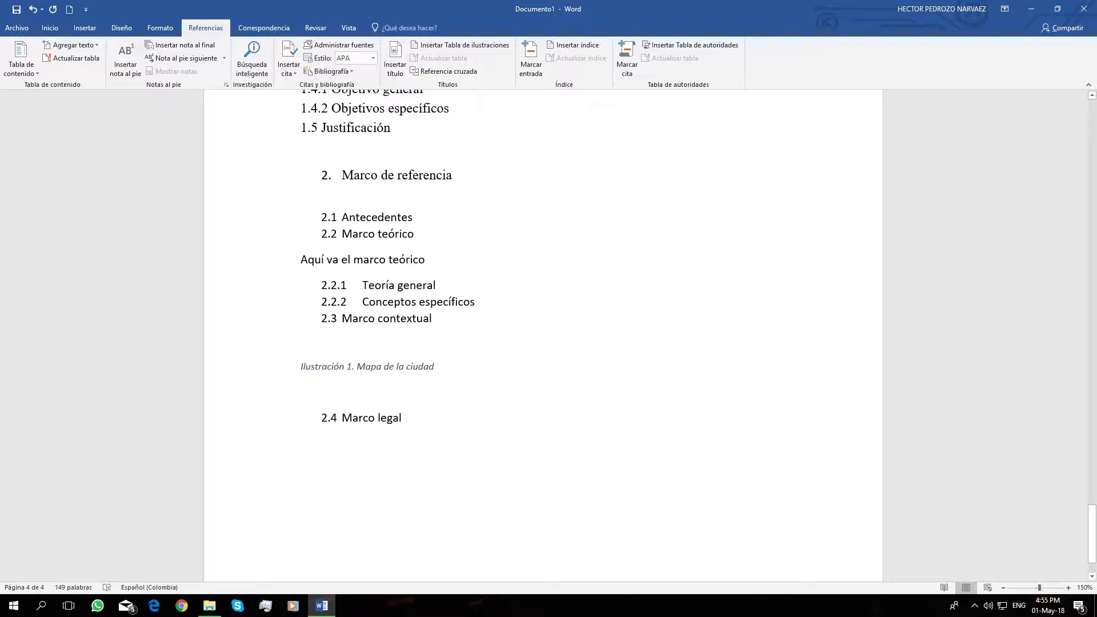
pyautogui.press('Return')
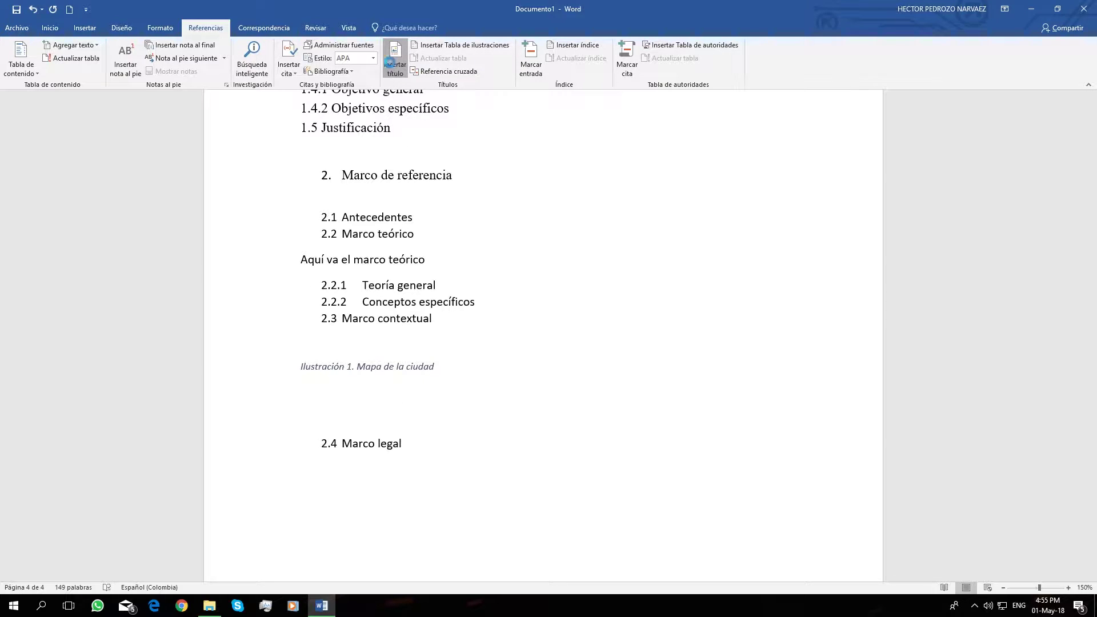
pyautogui.click(395, 62)
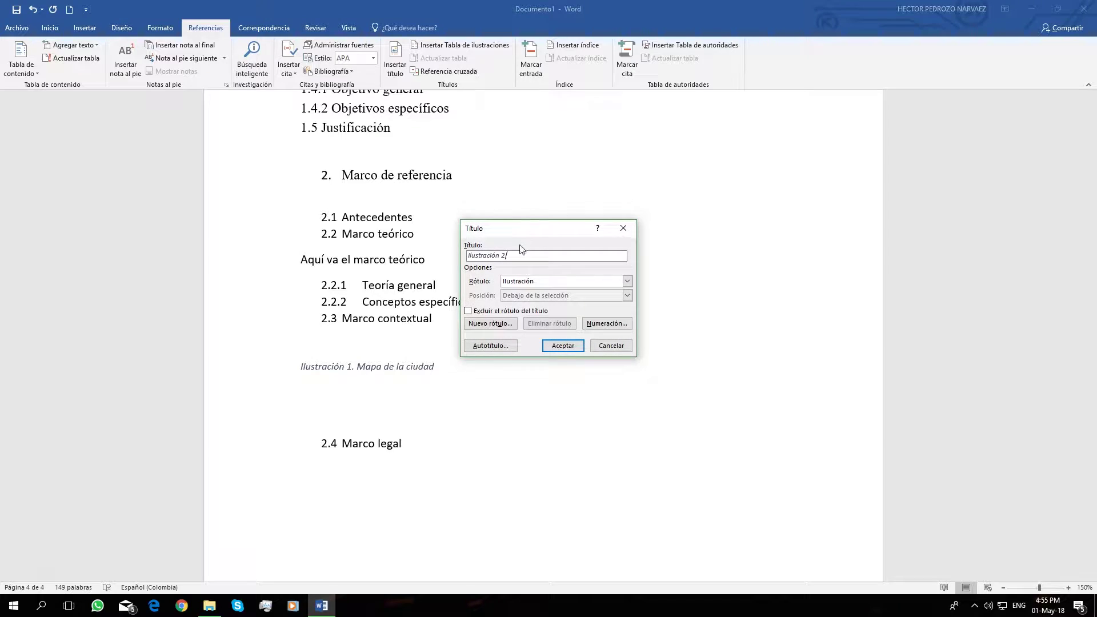
pyautogui.click(547, 281)
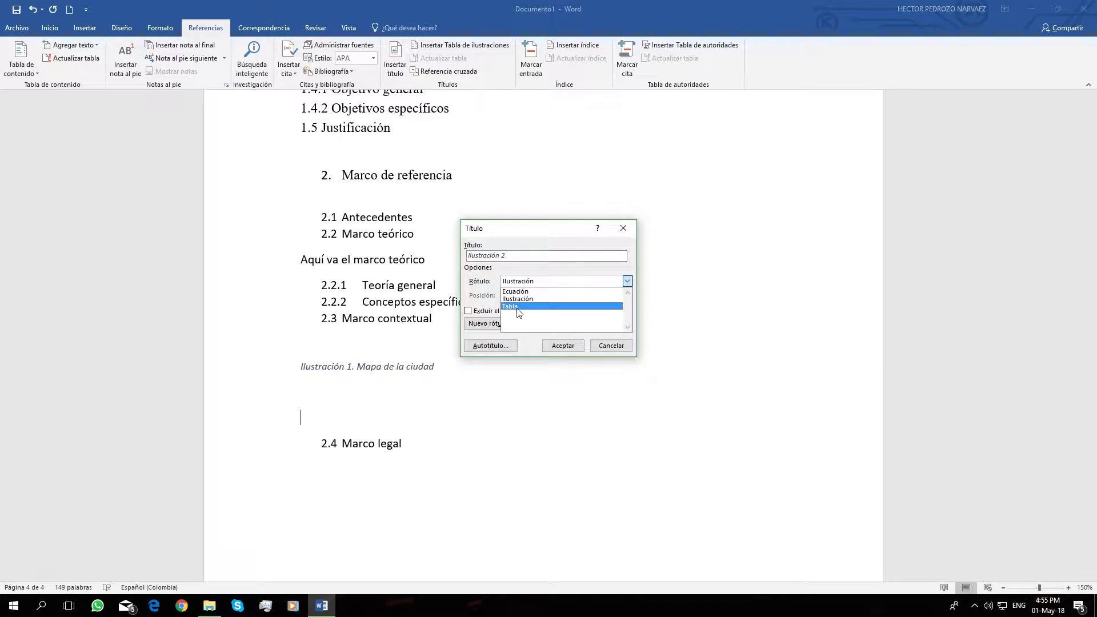
pyautogui.click(544, 277)
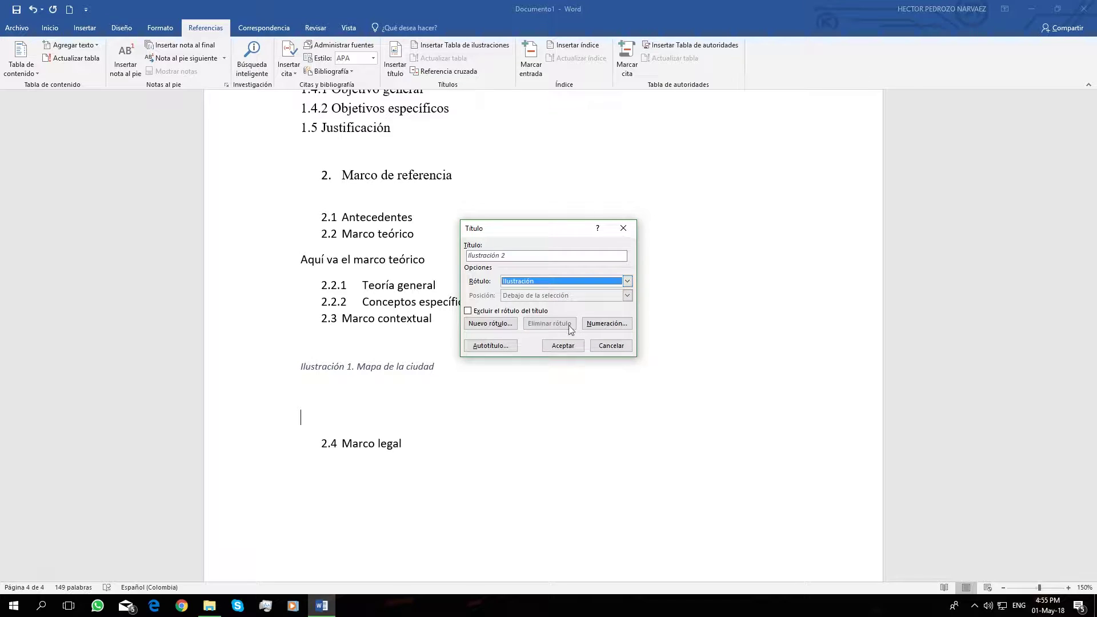
pyautogui.click(495, 325)
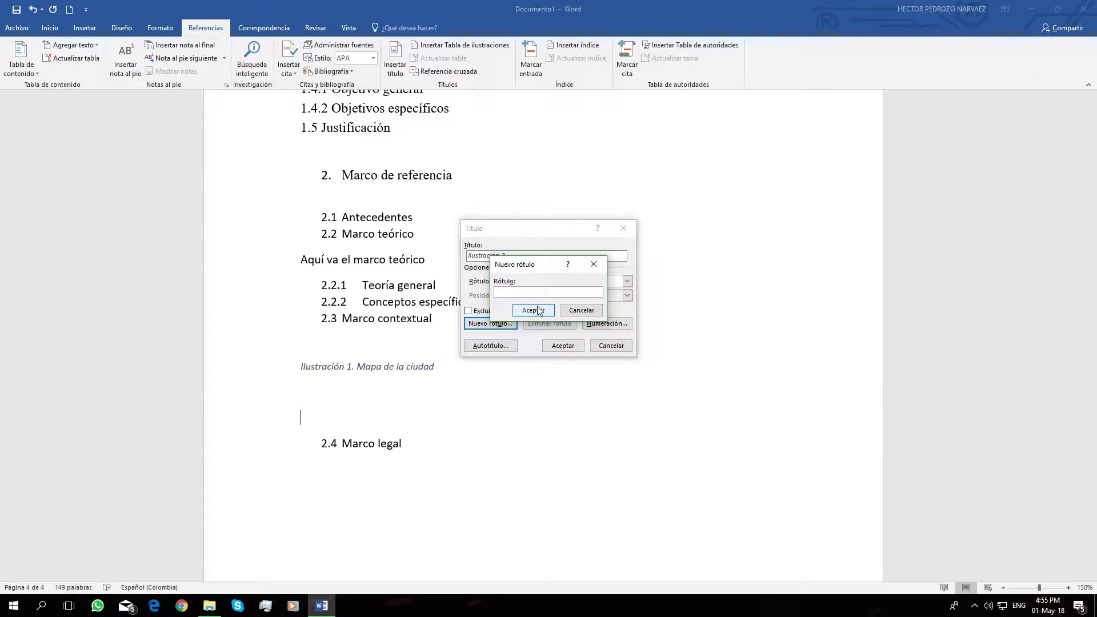
pyautogui.write('Fotografía')
pyautogui.click(533, 310)
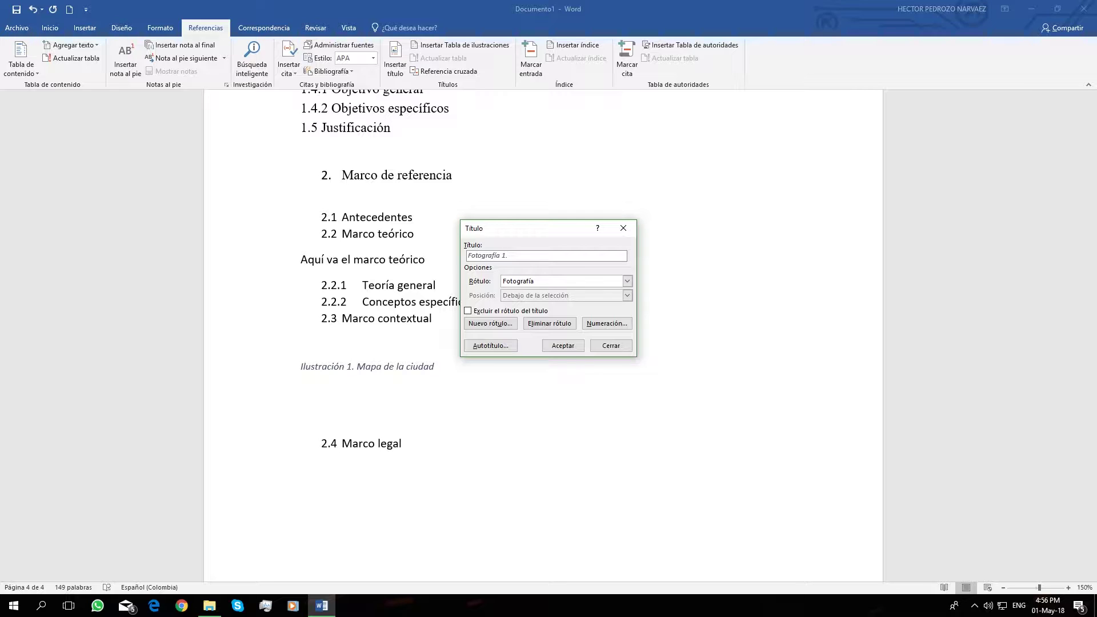
# - Insert the caption "Fotografía 1. Lugar de investigación" and add two empty paragraphs below it
pyautogui.write('Lugar de investigación')
pyautogui.click(556, 347)
pyautogui.press('Return')
pyautogui.press('Return')
# - Add empty paragraphs below the list of tables until a new page starts and write the heading "Tabla de Ilustraciones" there
pyautogui.scroll(10, 515, 439)
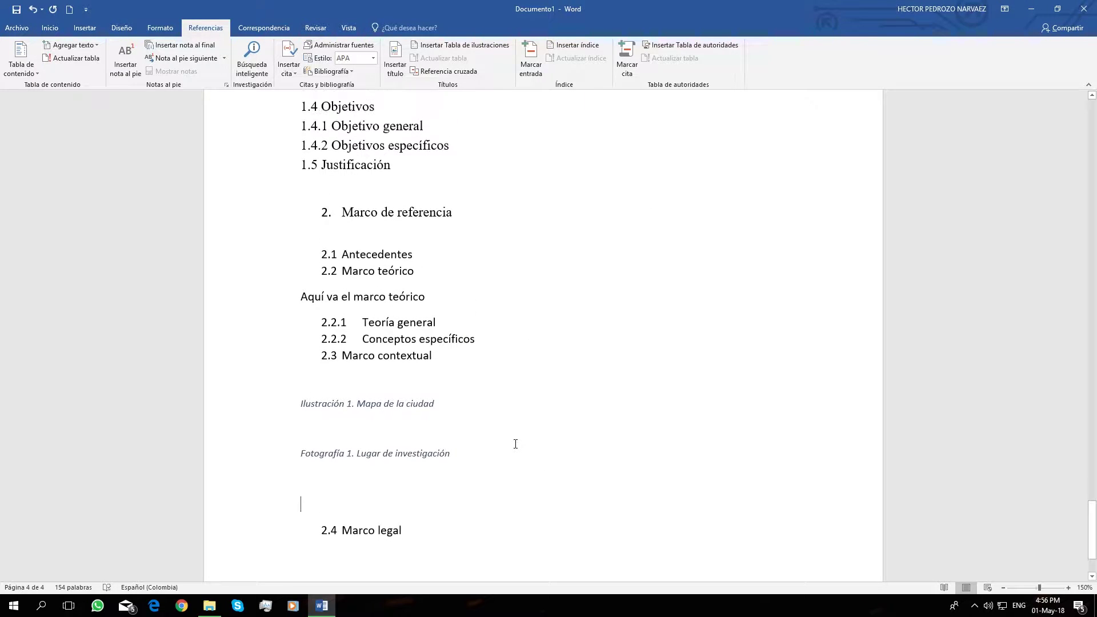
pyautogui.scroll(20, 515, 439)
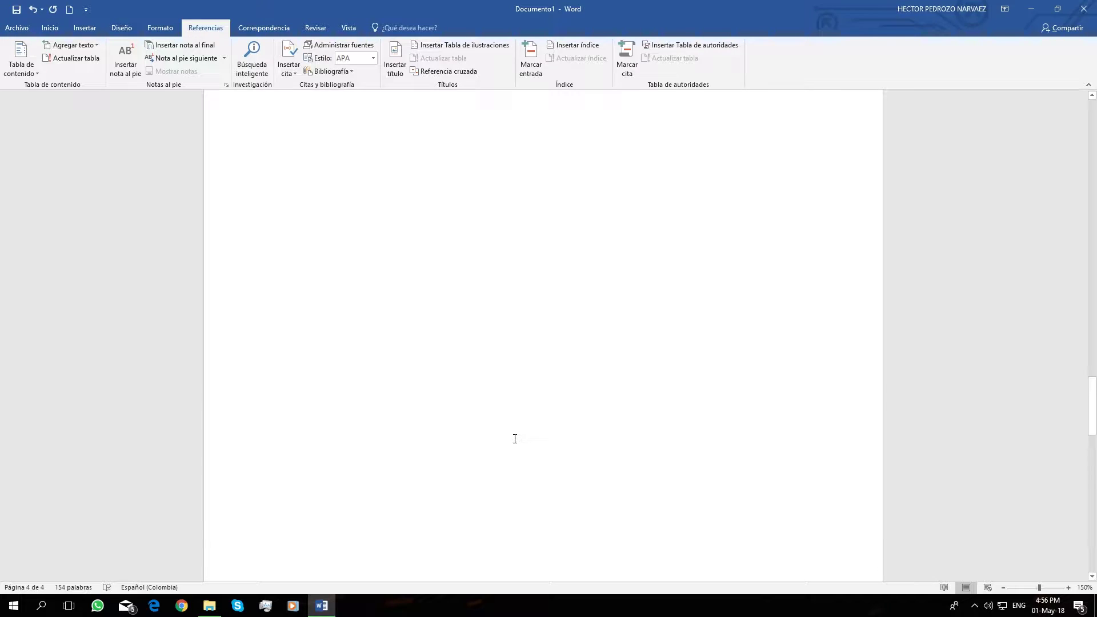
pyautogui.scroll(-3, 515, 439)
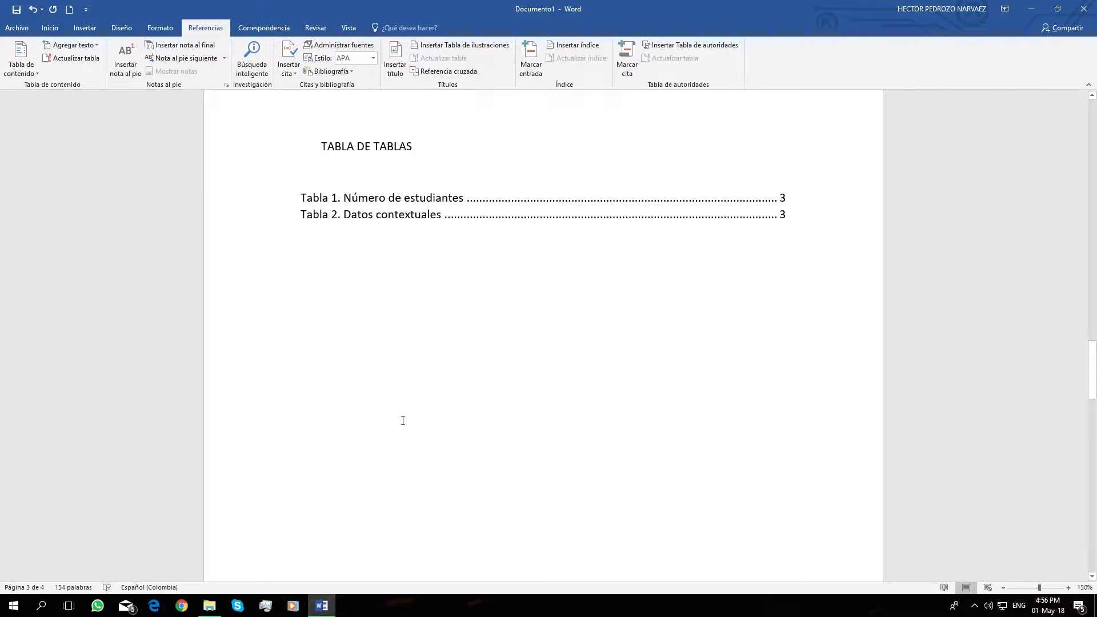
pyautogui.scroll(-5, 402, 418)
pyautogui.press('Return')
pyautogui.press('Return')
pyautogui.press('Return')
pyautogui.press('Return')
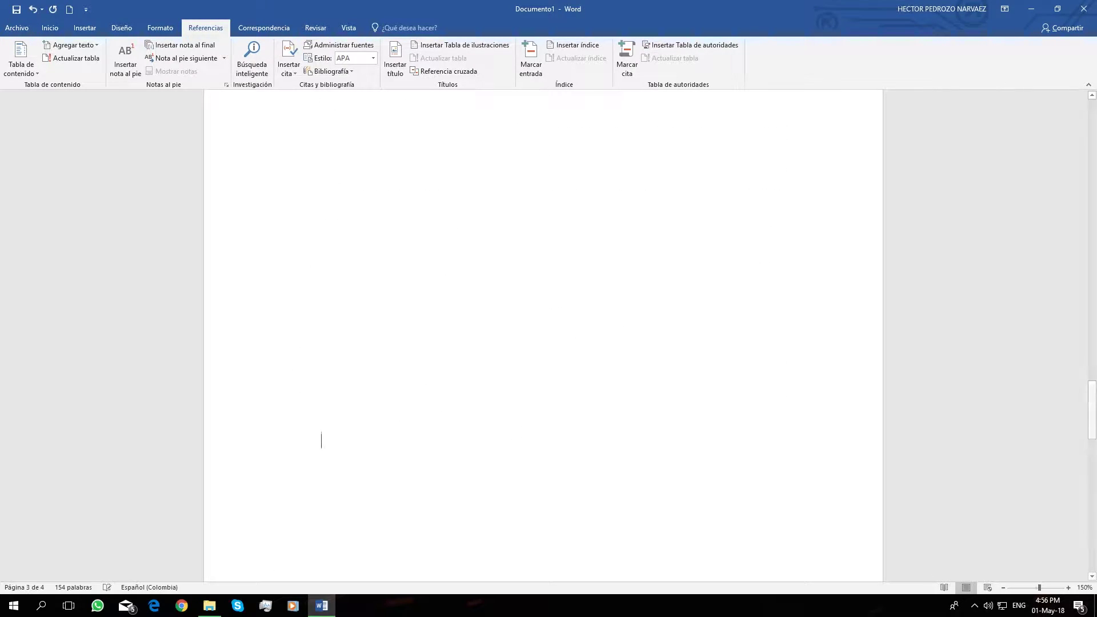
pyautogui.press('Return')
pyautogui.press('Return')
pyautogui.press('Return')
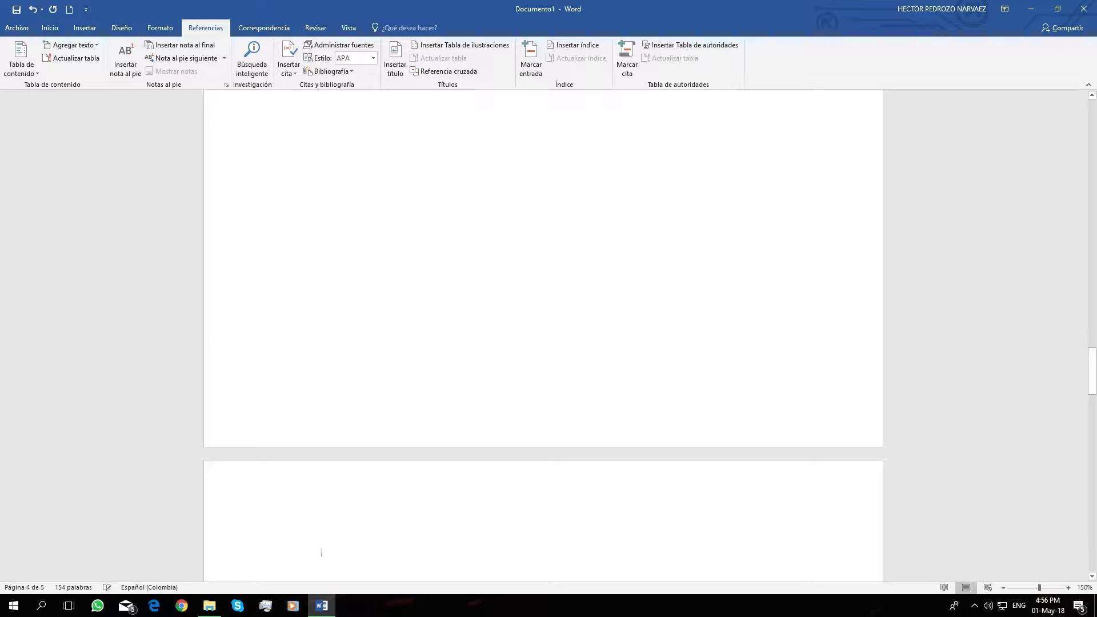
pyautogui.write('Tabla de Ilustraciones')
pyautogui.press('Return')
pyautogui.press('Return')
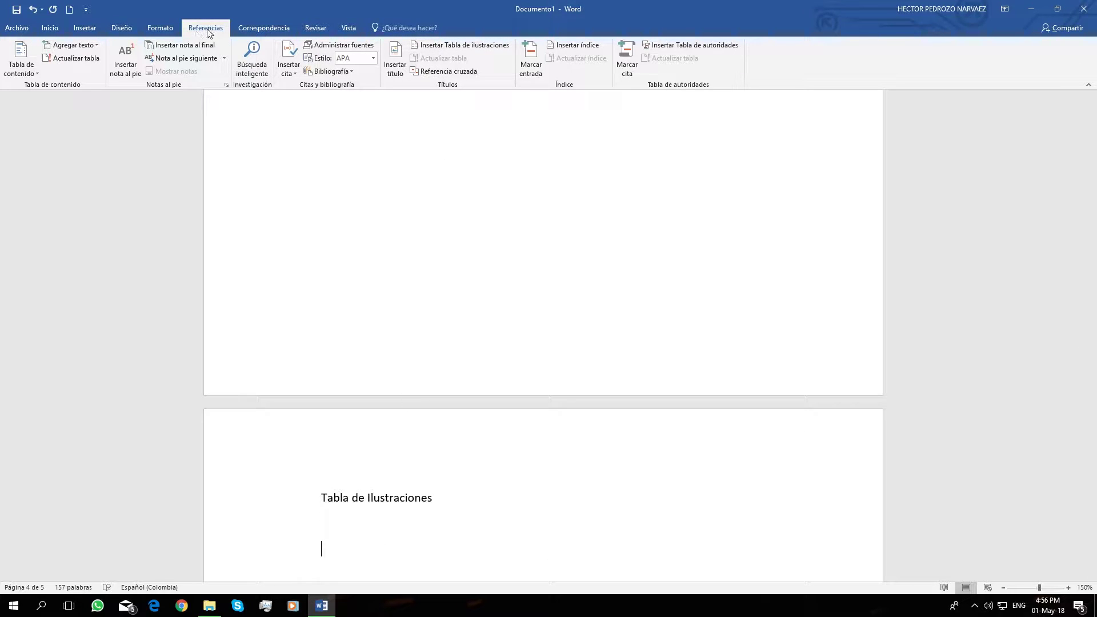
# - Insert an automatic list of the captions labelled Ilustración below the "Tabla de Ilustraciones" heading
pyautogui.click(443, 44)
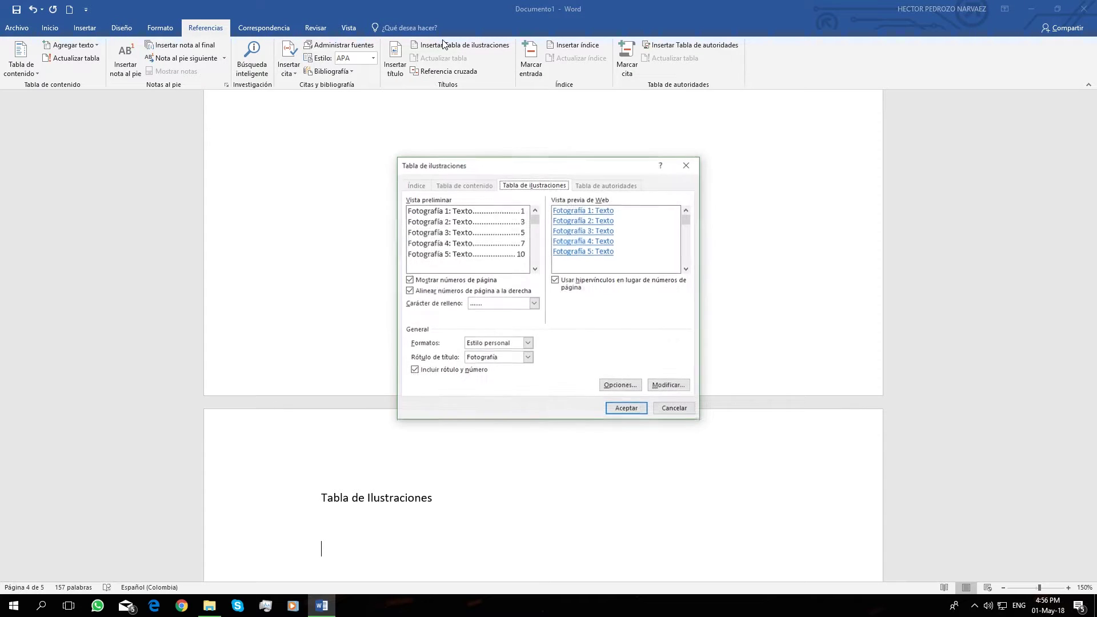
pyautogui.click(528, 358)
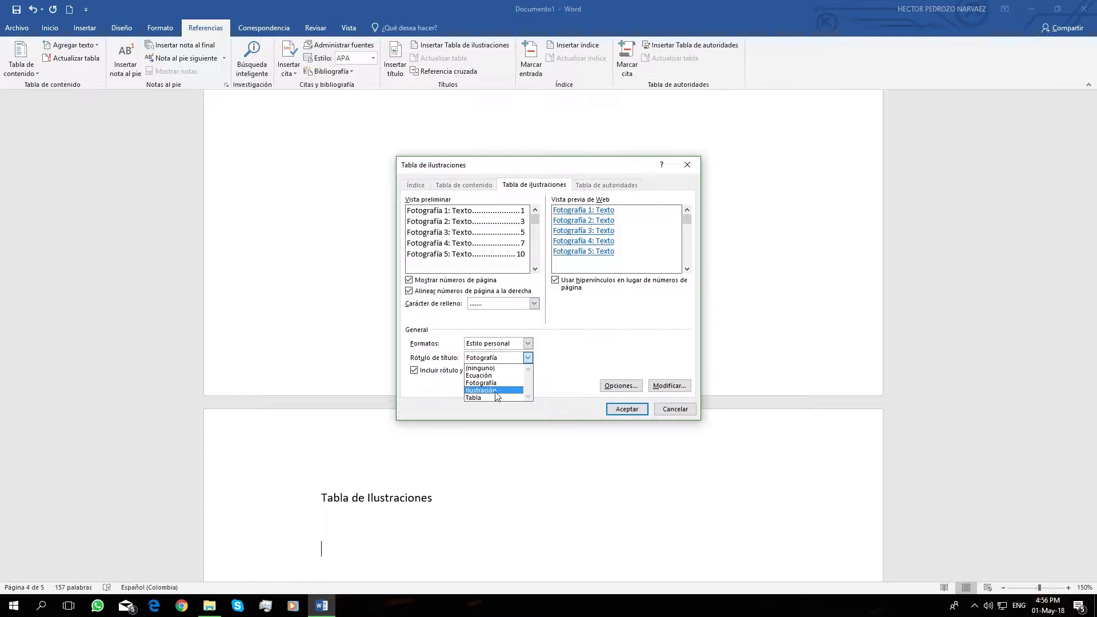
pyautogui.click(495, 390)
pyautogui.click(626, 409)
pyautogui.scroll(-3, 626, 408)
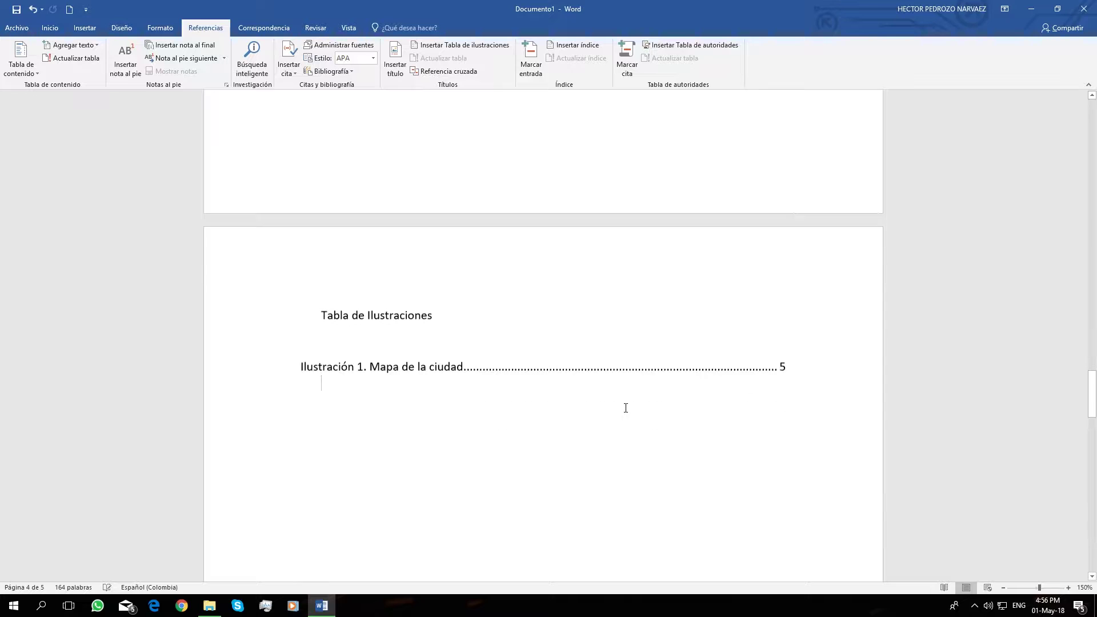
pyautogui.scroll(-1, 429, 396)
pyautogui.hotkey('ctrl', 'z')
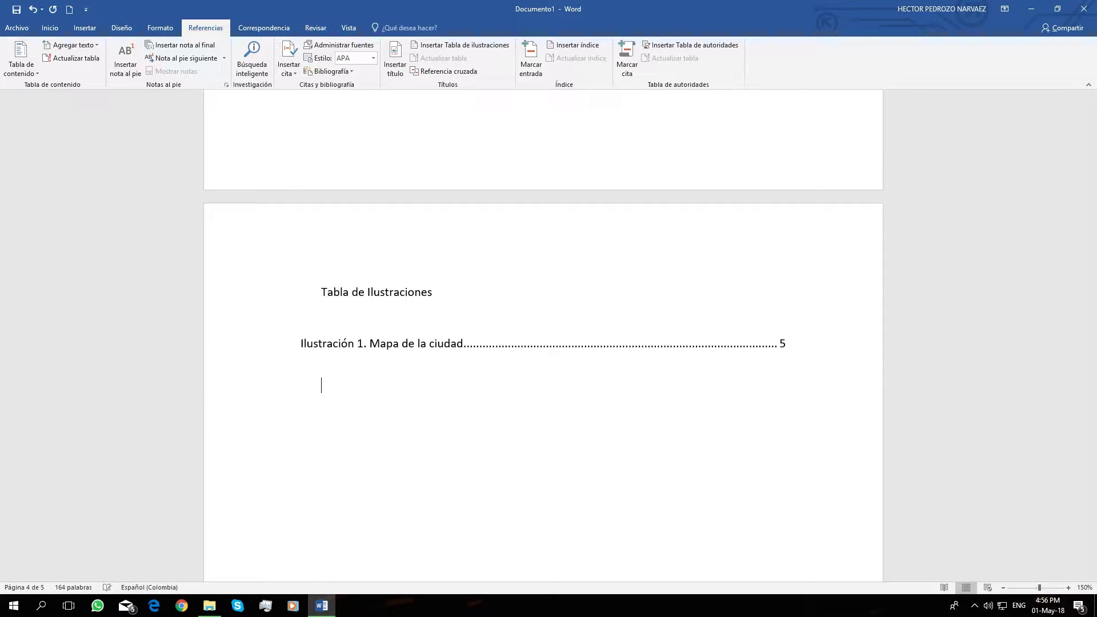
# - Follow the Ilustración 1 entry to its caption, look over the list of tables and return to the list of illustrations
pyautogui.keyDown('ctrl'); pyautogui.click(557, 344); pyautogui.keyUp('ctrl')
pyautogui.scroll(20, 553, 345)
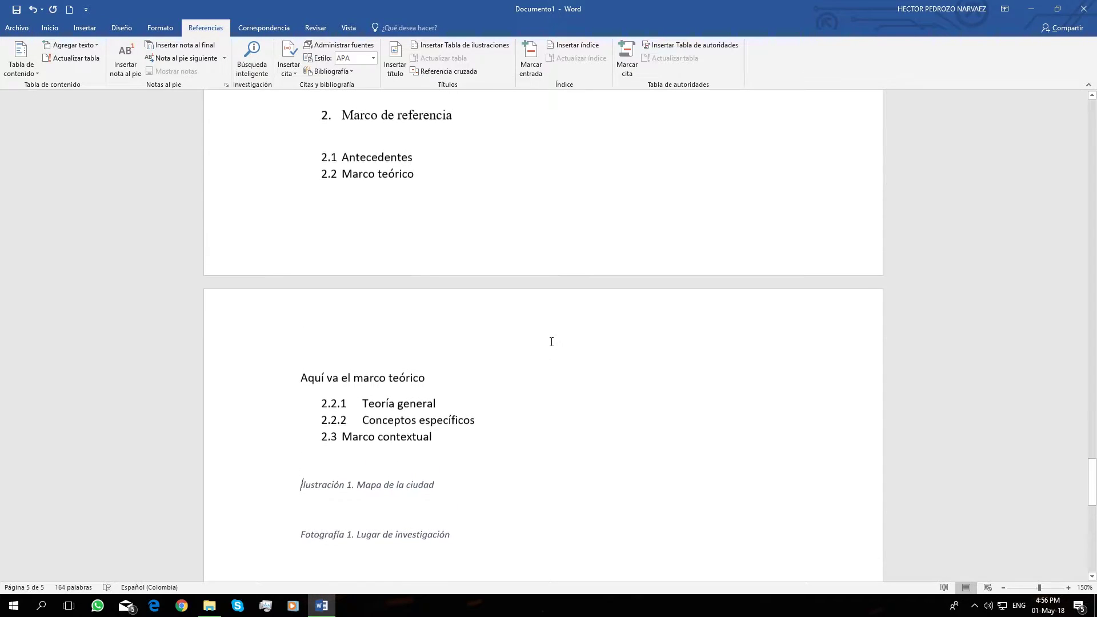
pyautogui.scroll(8, 550, 341)
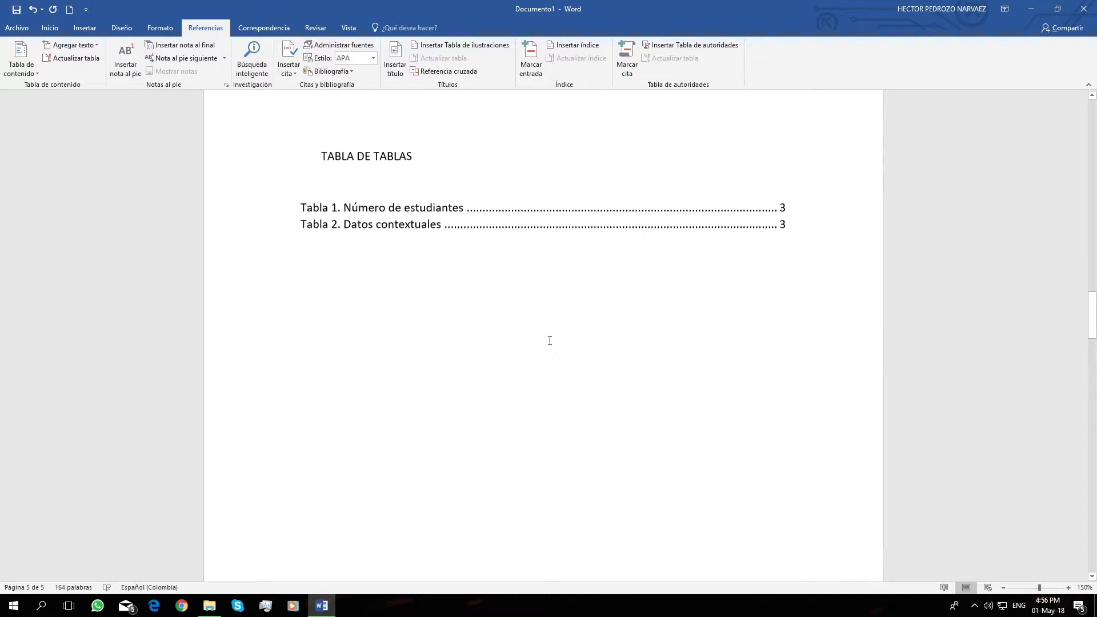
pyautogui.scroll(-12, 424, 473)
pyautogui.scroll(-12, 423, 475)
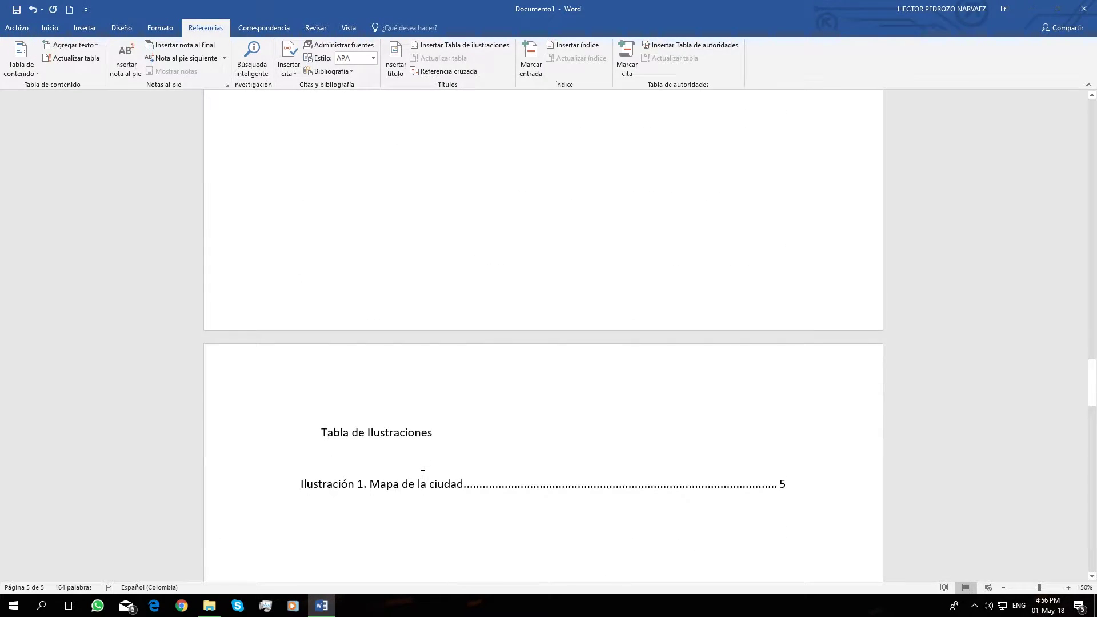
# - Add empty paragraphs below the list of illustrations until a new page starts
pyautogui.press('Return')
pyautogui.press('Return')
pyautogui.press('Return')
pyautogui.press('Return')
pyautogui.press('Return')
pyautogui.press('Return')
pyautogui.press('Return')
pyautogui.press('Return')
pyautogui.press('Return')
pyautogui.press('Return')
pyautogui.press('Return')
pyautogui.press('Return')
pyautogui.press('Return')
pyautogui.press('Return')
pyautogui.press('Return')
pyautogui.press('Return')
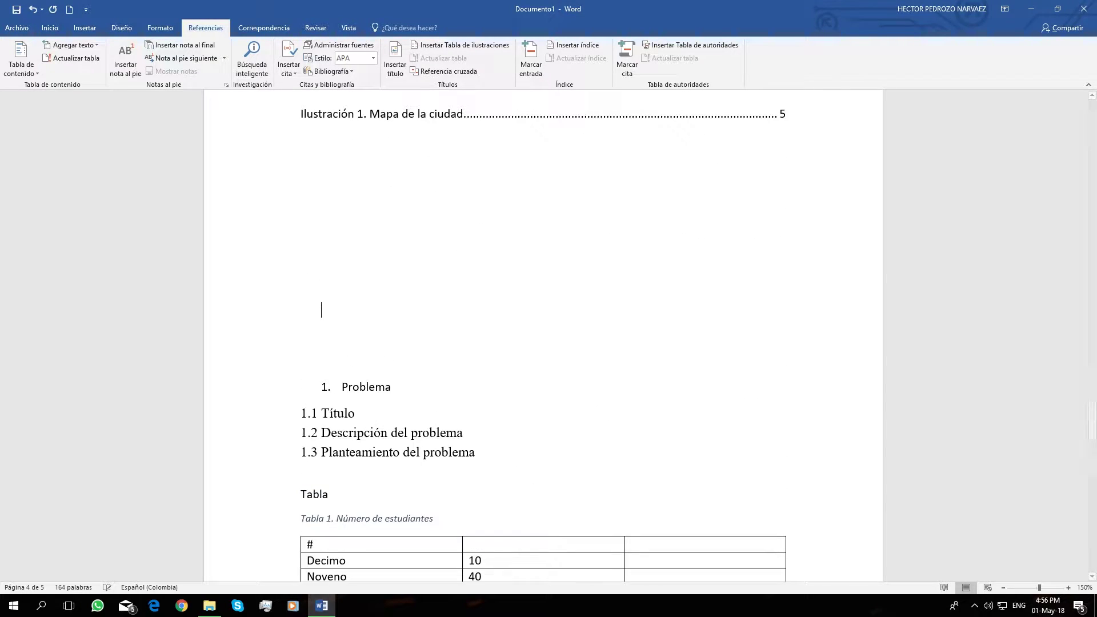
pyautogui.press('Return')
pyautogui.press('Return')
pyautogui.press('Return')
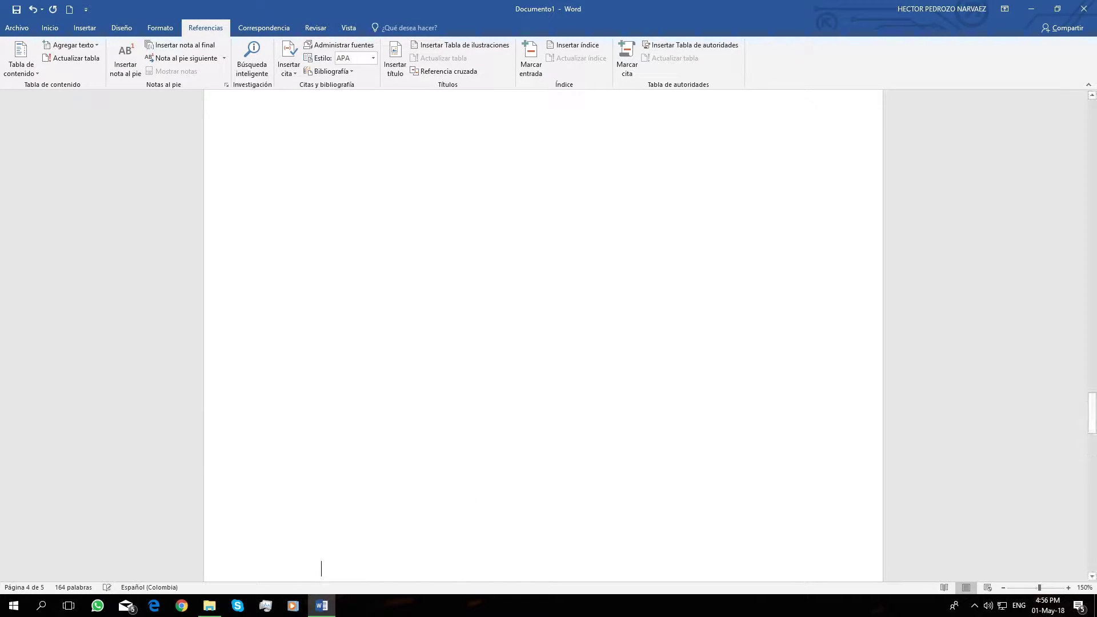
# - Insert an automatic list of the captions labelled Fotografía on the new page after the list of illustrations
pyautogui.click(452, 45)
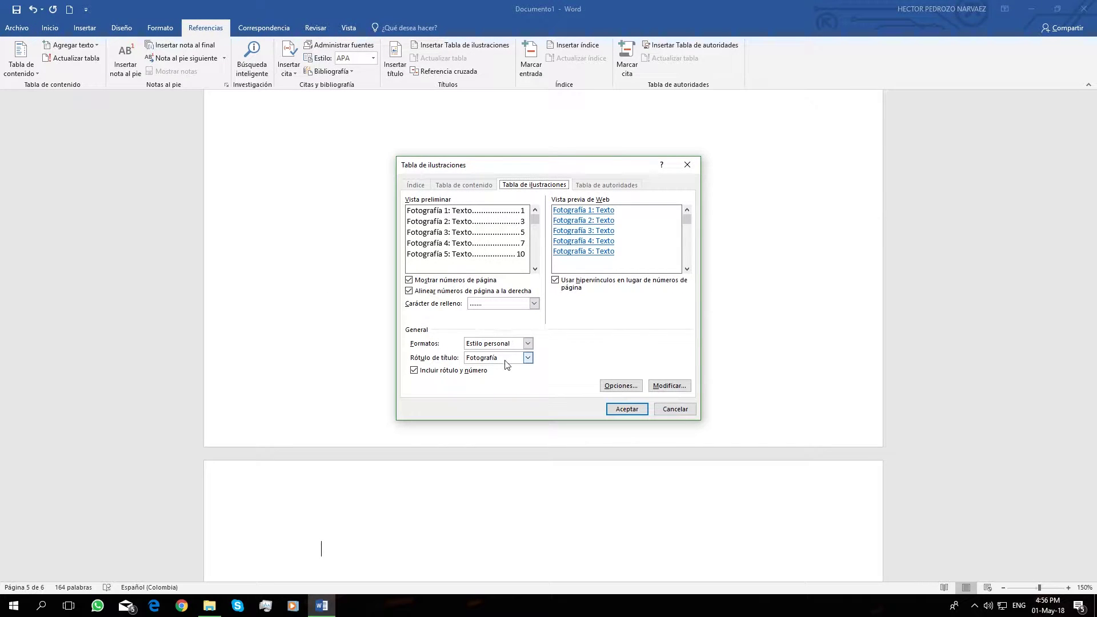
pyautogui.click(628, 410)
pyautogui.scroll(-4, 454, 378)
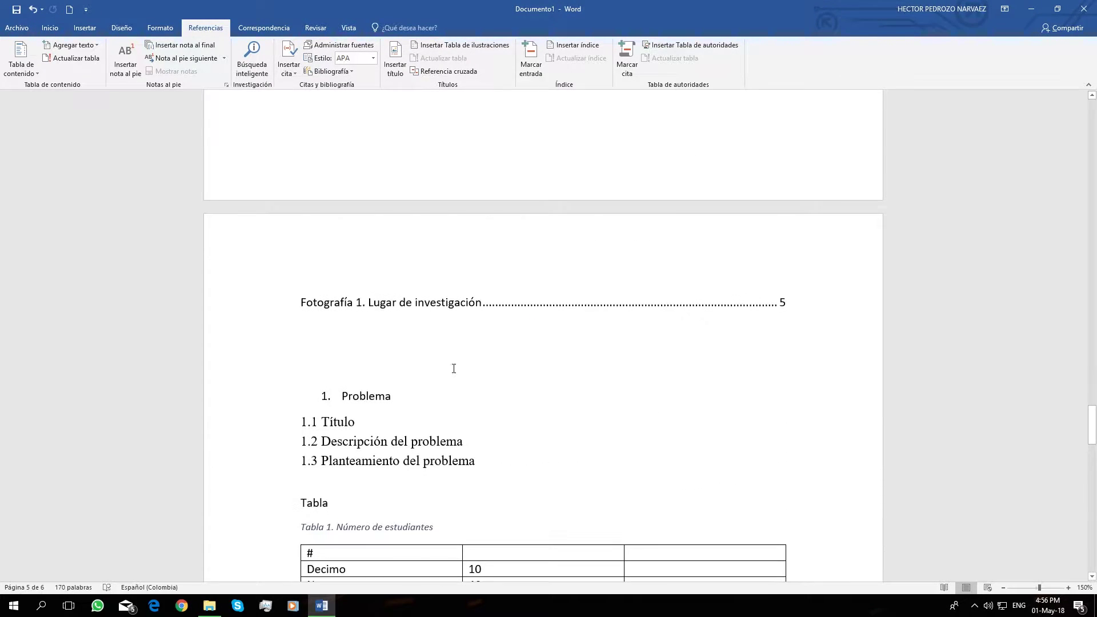
# - Write the centred heading "TABLA DE FOTOGRAFÍAS" above the list of photographs
pyautogui.press('Return')
pyautogui.write('TABLA DE F')
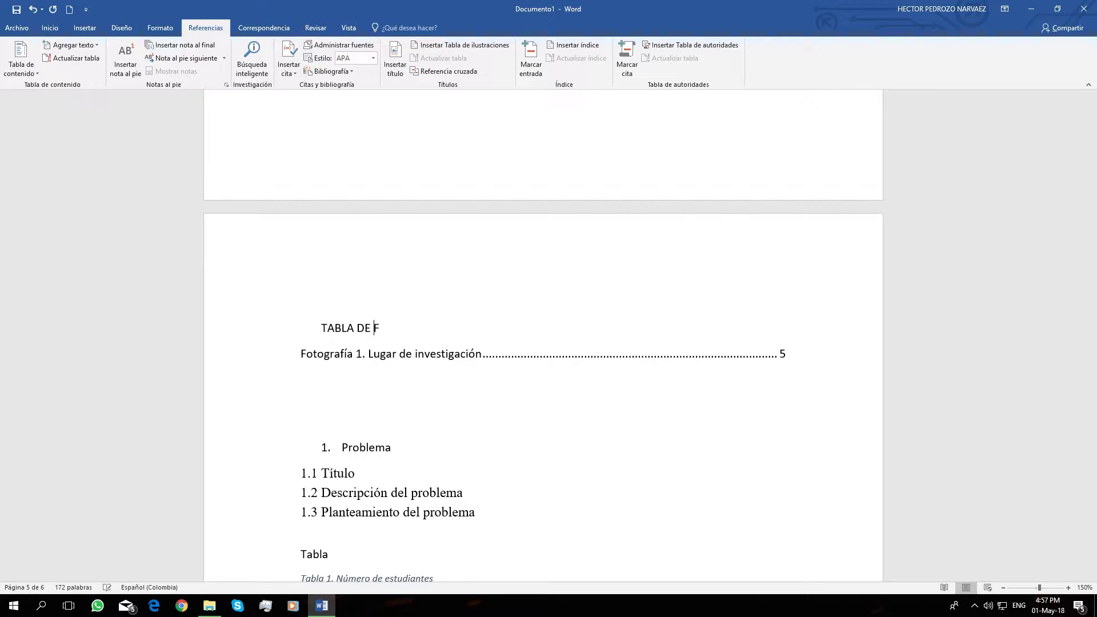
pyautogui.write('OTOGRAFÍAS')
pyautogui.hotkey('ctrl', 't')
pyautogui.press('Return')
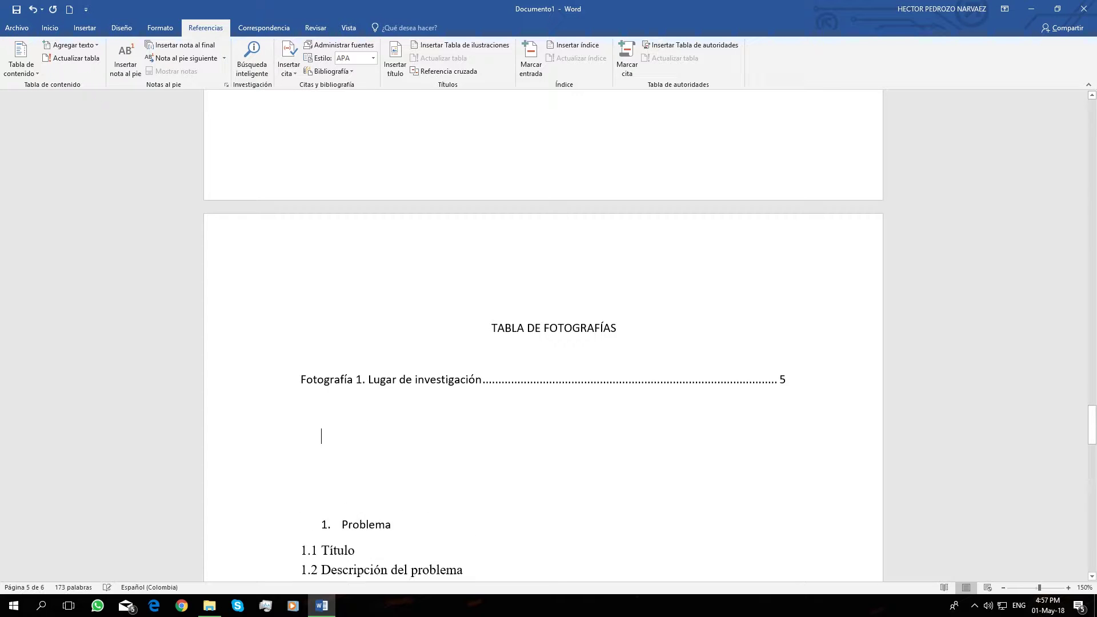
# - Add empty paragraphs below the list of photographs to push the Problema section further down
pyautogui.scroll(-5, 371, 417)
pyautogui.press('Return')
pyautogui.press('Return')
pyautogui.press('Return')
pyautogui.press('Return')
pyautogui.press('Return')
pyautogui.press('Return')
pyautogui.press('Return')
pyautogui.press('Return')
pyautogui.press('Return')
pyautogui.press('Return')
pyautogui.press('Return')
pyautogui.press('Return')
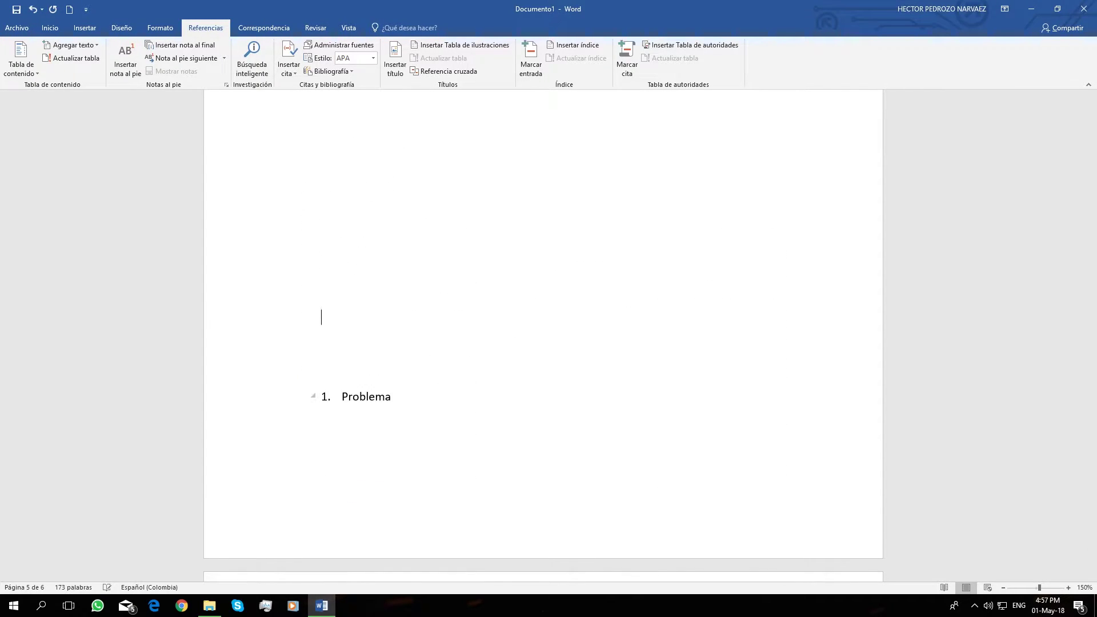
# - Write "Bibliografía" below 2.4 Marco legal and "Anexos" on the following page, with an empty paragraph under it
pyautogui.scroll(-20, 374, 408)
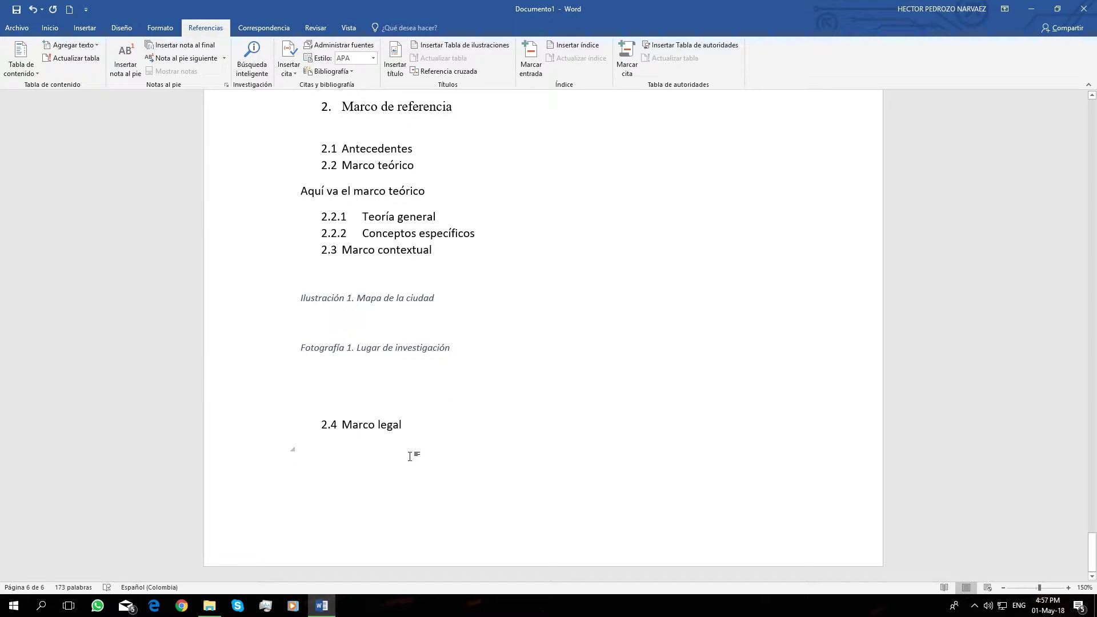
pyautogui.write('Bi')
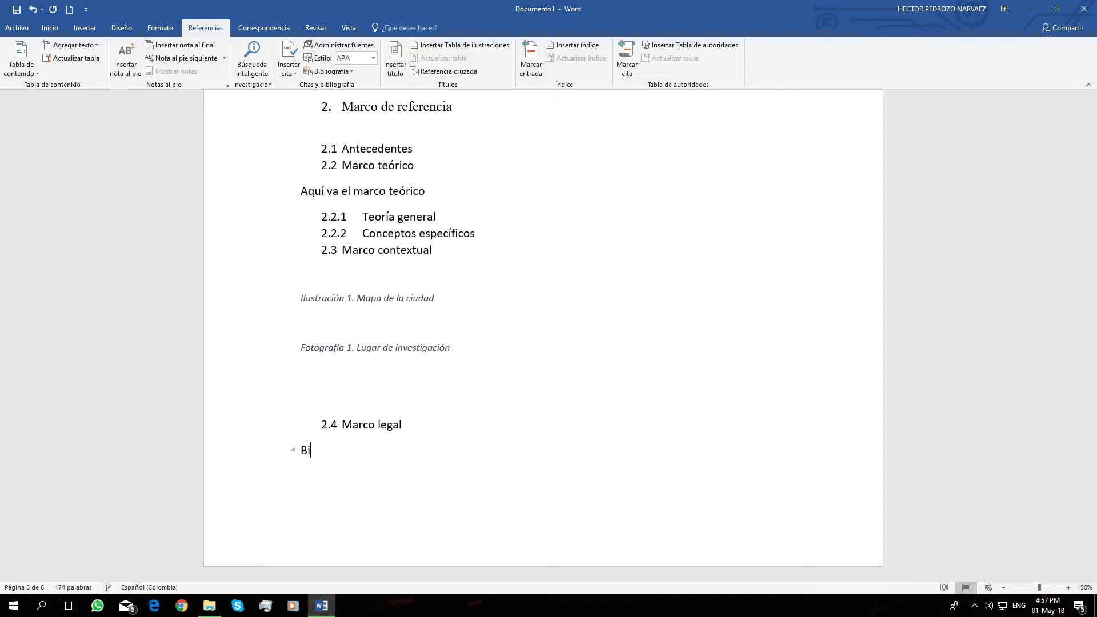
pyautogui.write('bliografía')
pyautogui.press('Return')
pyautogui.hotkey('ctrl', 'Return')
pyautogui.write('Anexos')
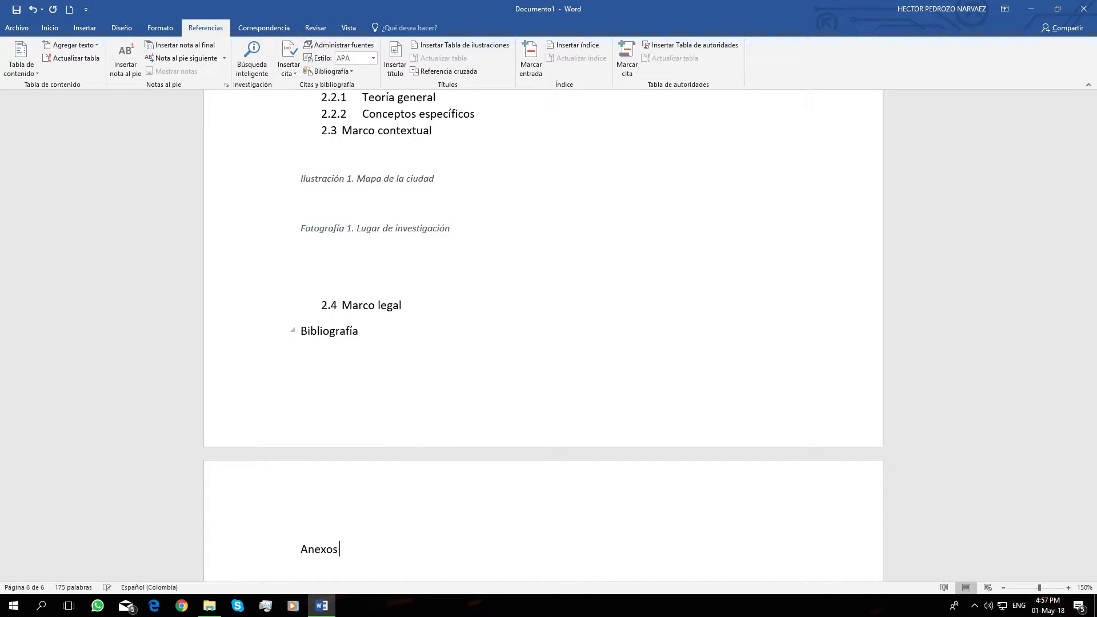
pyautogui.press('Return')
# - Create a new caption label named "Anexo" for the empty paragraph below the Anexos heading
pyautogui.scroll(-5, 400, 434)
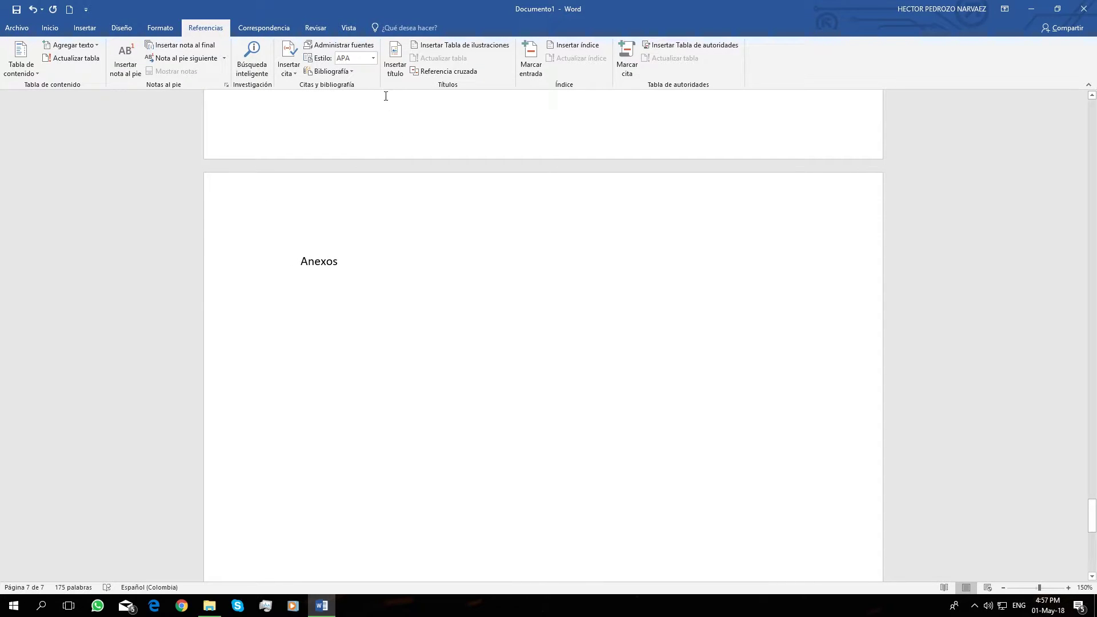
pyautogui.click(402, 60)
pyautogui.click(536, 282)
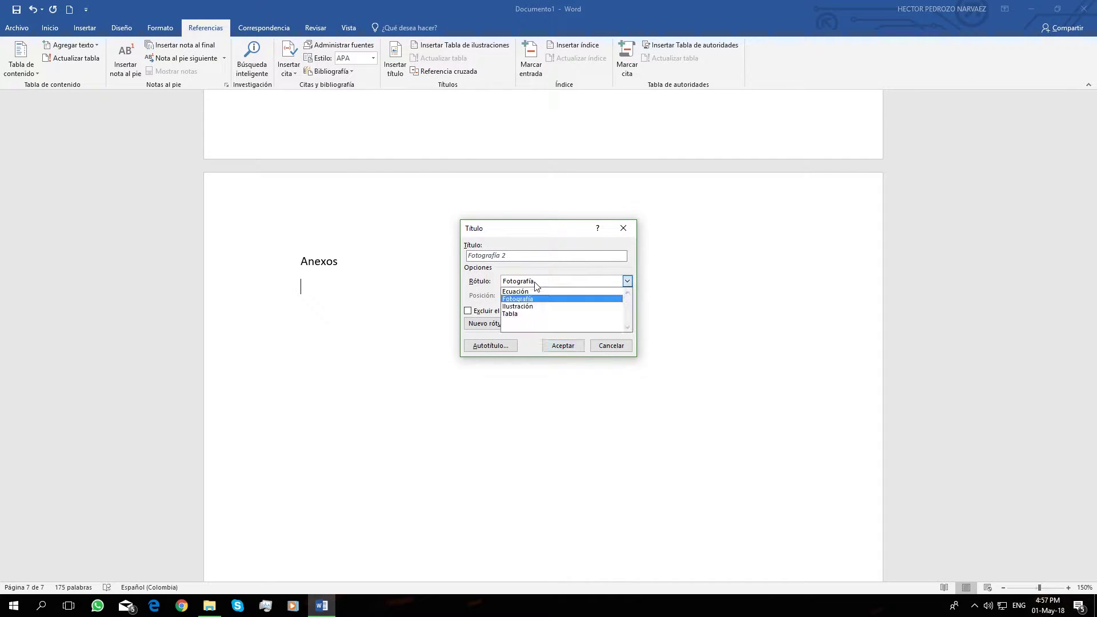
pyautogui.click(540, 283)
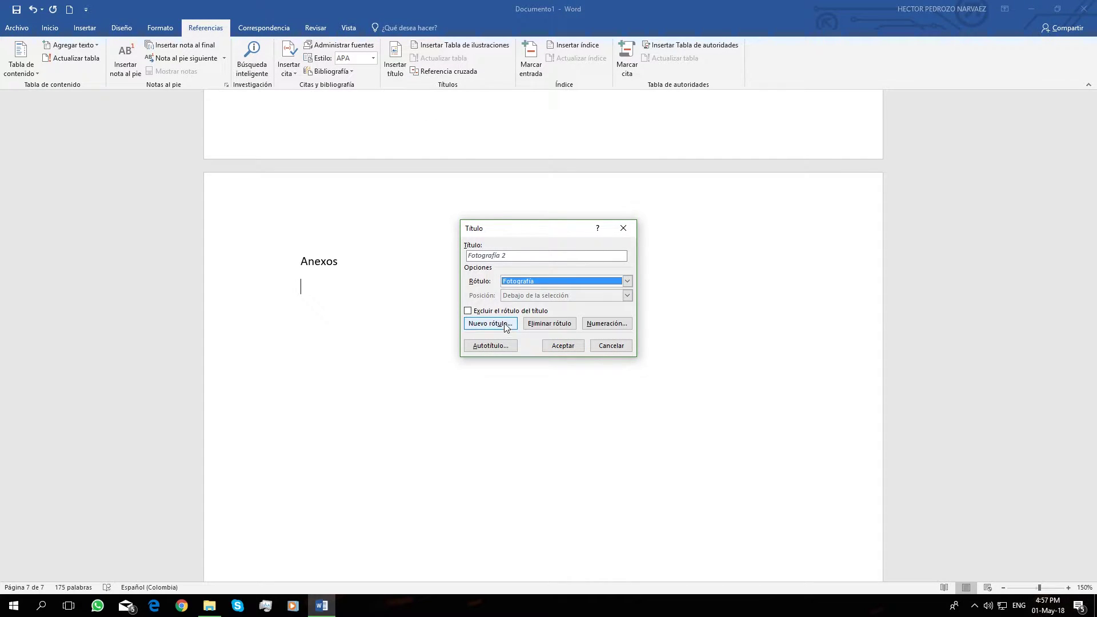
pyautogui.click(506, 327)
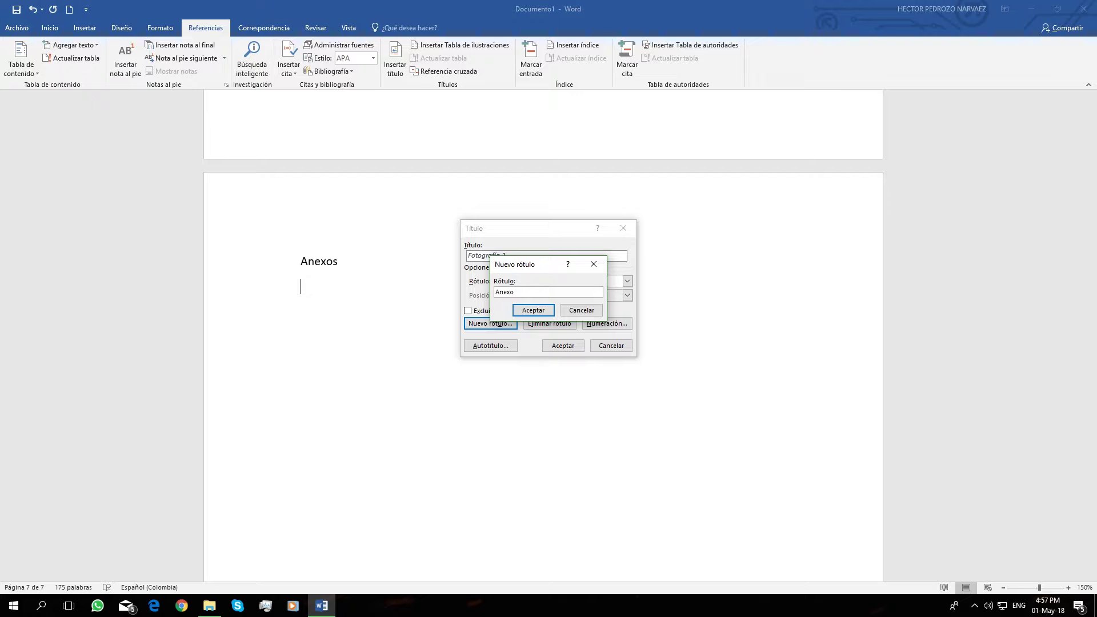
pyautogui.click(531, 310)
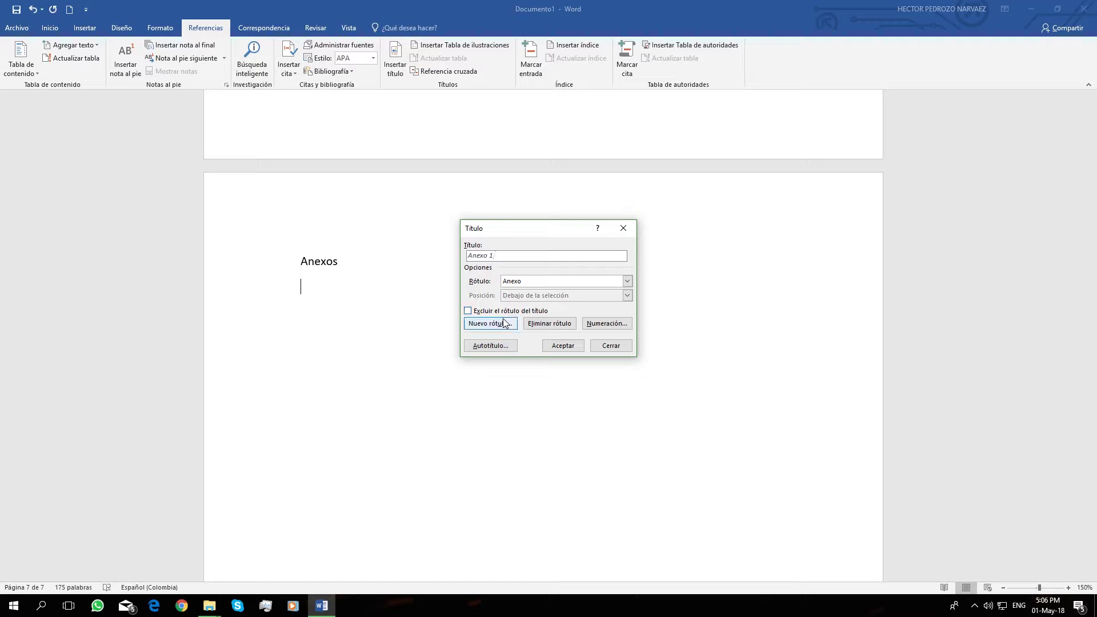
# - Set the Anexo caption numbering to the A, B, C format and insert the caption "Anexo A. Formato de encuesta"
pyautogui.click(607, 324)
pyautogui.click(593, 257)
pyautogui.click(543, 283)
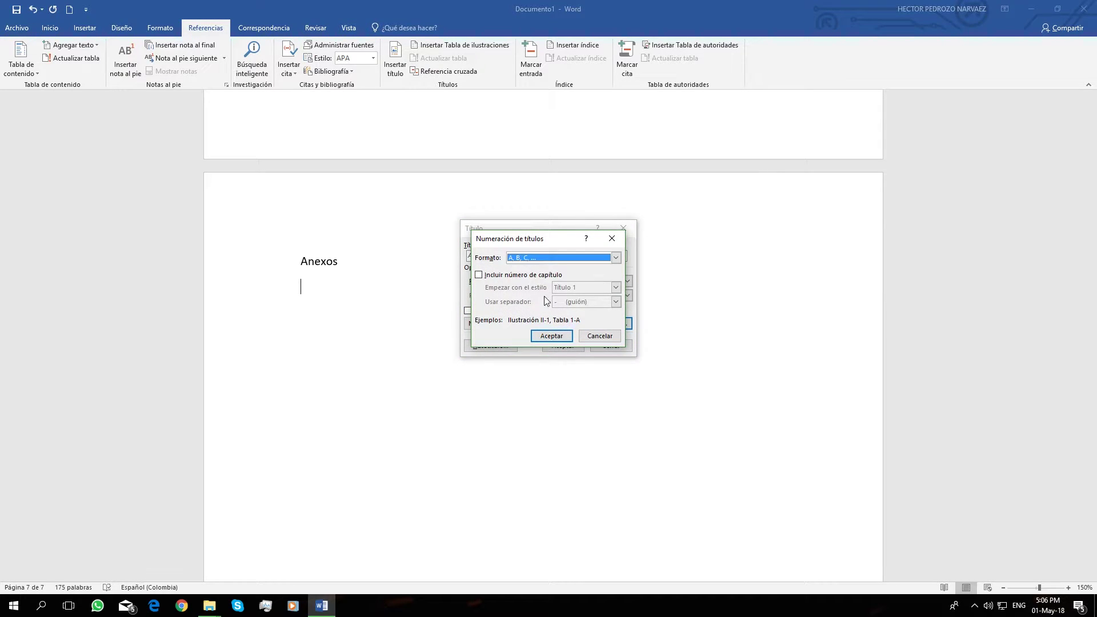
pyautogui.click(558, 337)
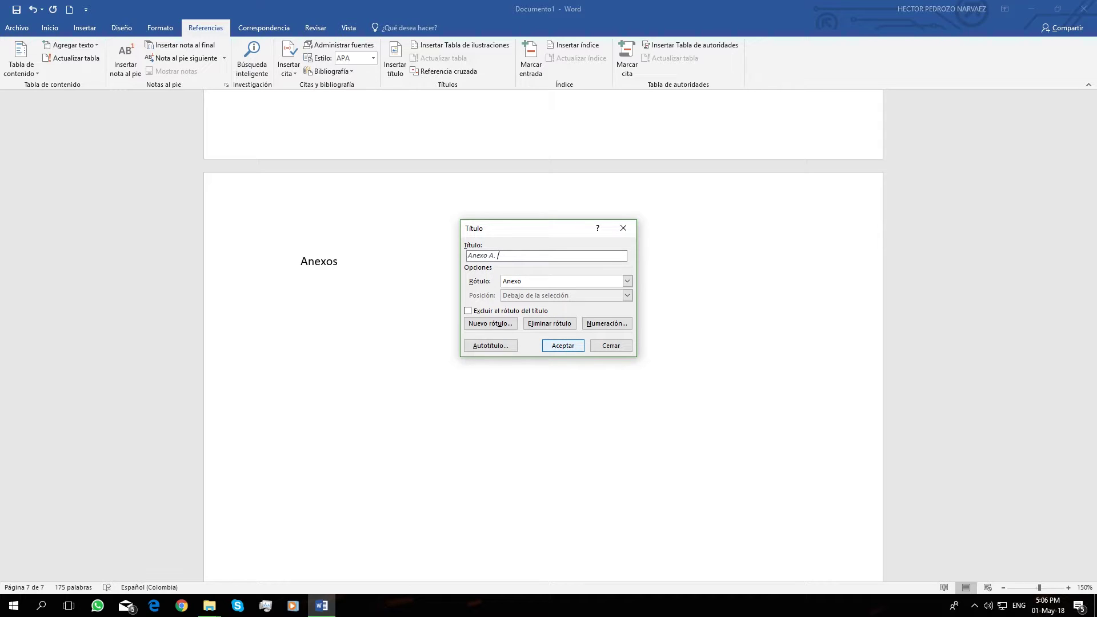
pyautogui.write('Formato de encuesta')
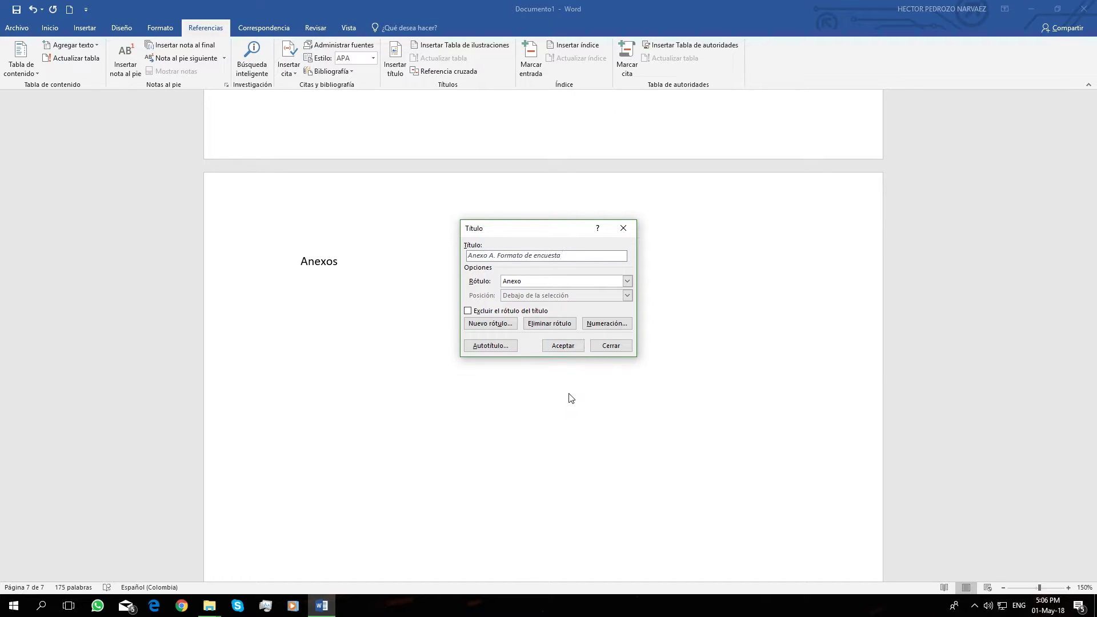
pyautogui.click(571, 347)
pyautogui.press('Return')
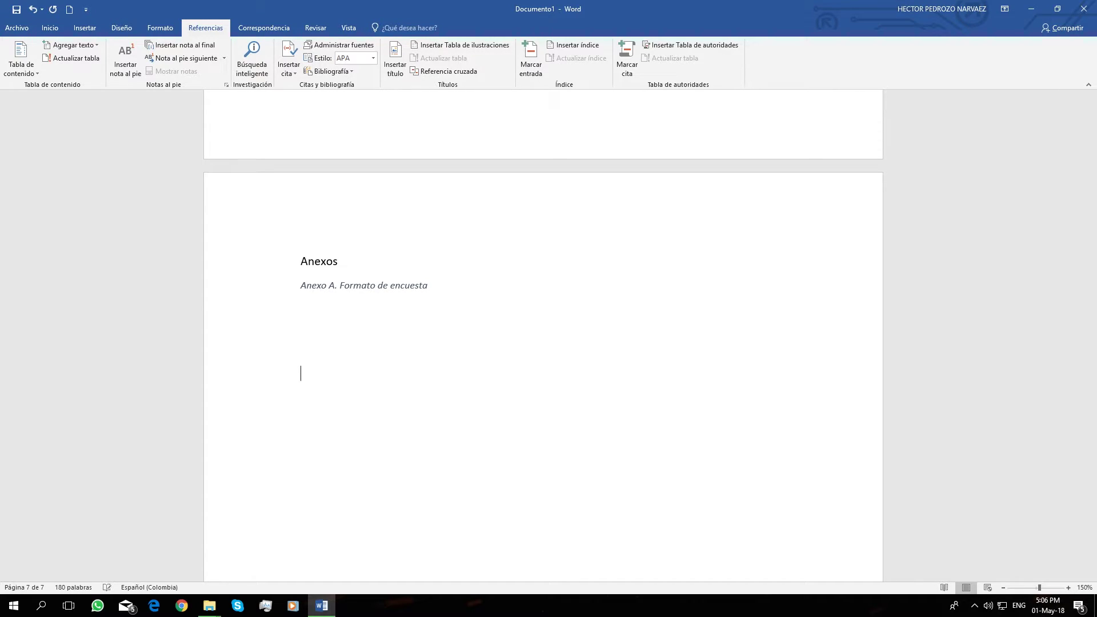
# - Add empty paragraphs below the Anexo A caption until a new page starts
pyautogui.press('Return')
pyautogui.press('Return')
pyautogui.press('Return')
pyautogui.press('Return')
pyautogui.press('Return')
pyautogui.press('Return')
pyautogui.press('Return')
pyautogui.press('Return')
pyautogui.press('Return')
pyautogui.press('Return')
pyautogui.press('Return')
pyautogui.press('Return')
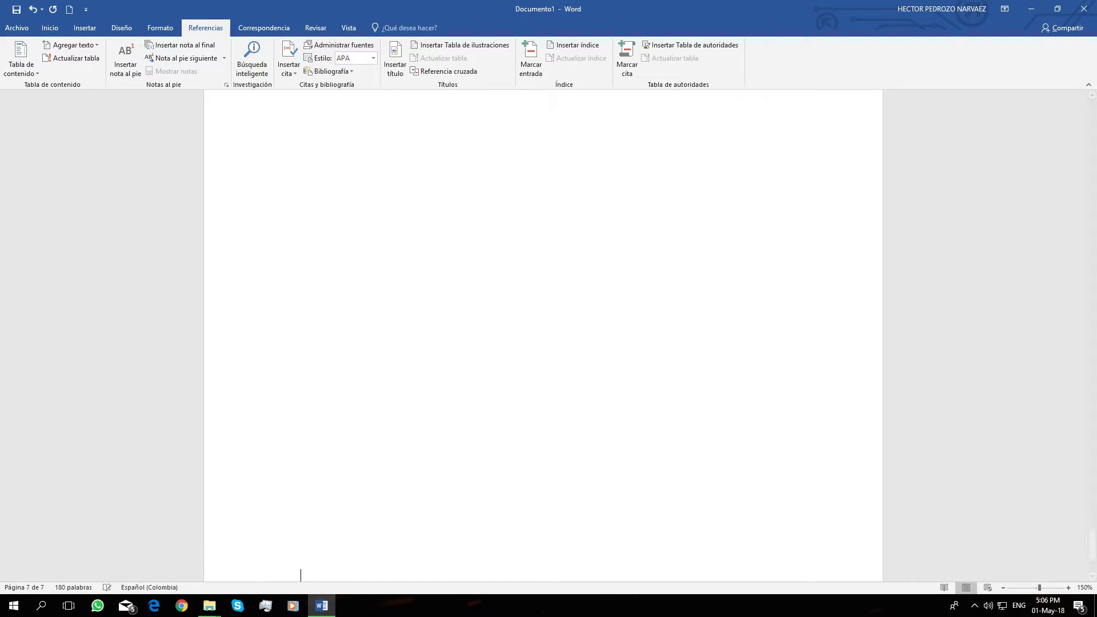
pyautogui.press('Return')
pyautogui.press('Return')
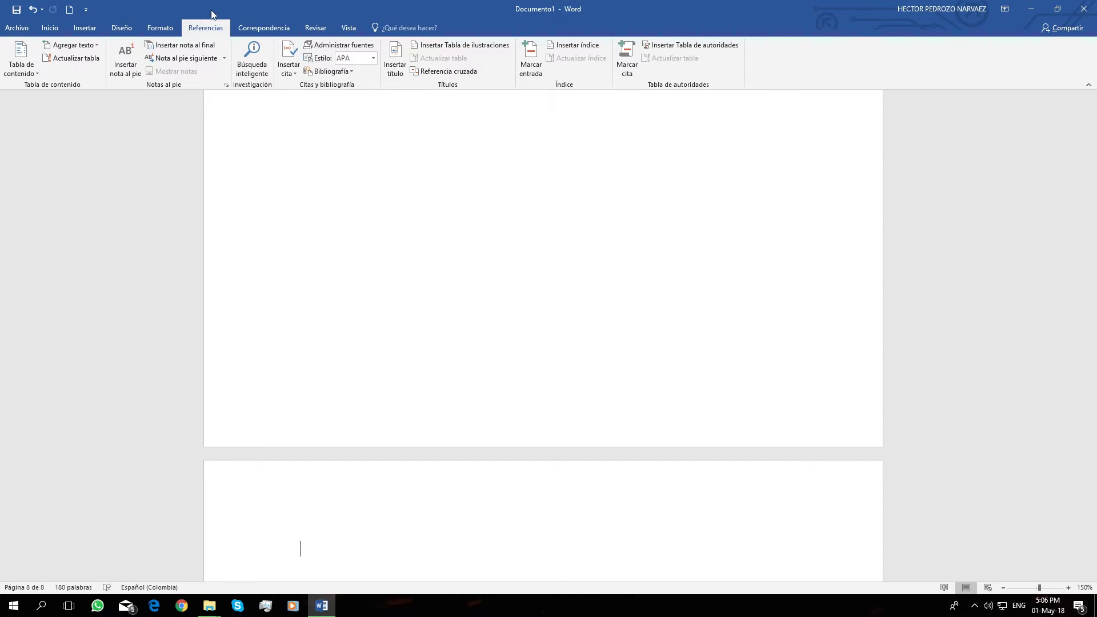
# - Insert the caption "Anexo B. Tabulación" on the new last page
pyautogui.click(392, 55)
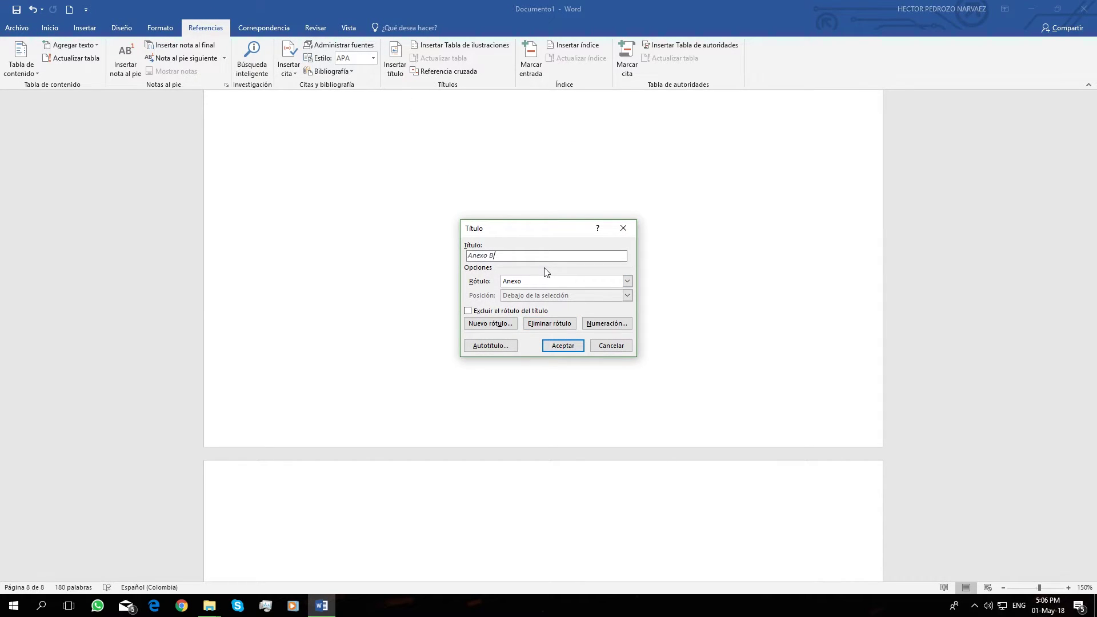
pyautogui.write('> ')
pyautogui.write('Tabulaci')
pyautogui.write('ón')
pyautogui.click(578, 346)
pyautogui.scroll(-8, 579, 343)
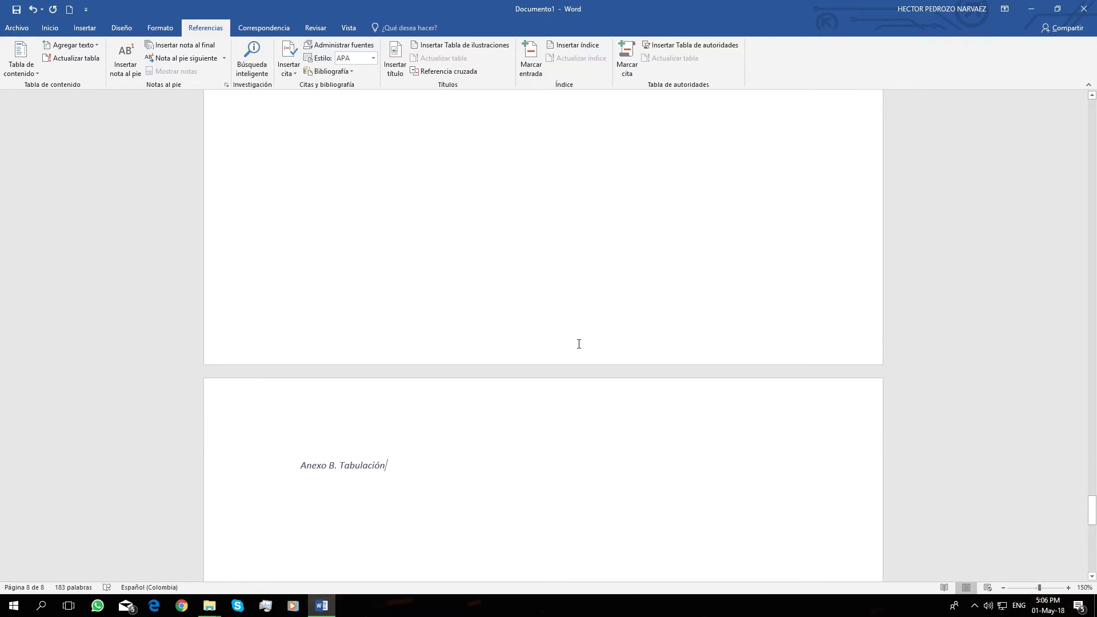
# - Write the heading "Tabla de anexos" on the page after the list of photographs, with an empty paragraph below it
pyautogui.moveTo(1092, 496); pyautogui.dragTo(1090, 382)
pyautogui.click(372, 277)
pyautogui.press('Down')
pyautogui.press('Down')
pyautogui.press('Down')
pyautogui.press('Down')
pyautogui.press('Down')
pyautogui.press('Down')
pyautogui.press('Down')
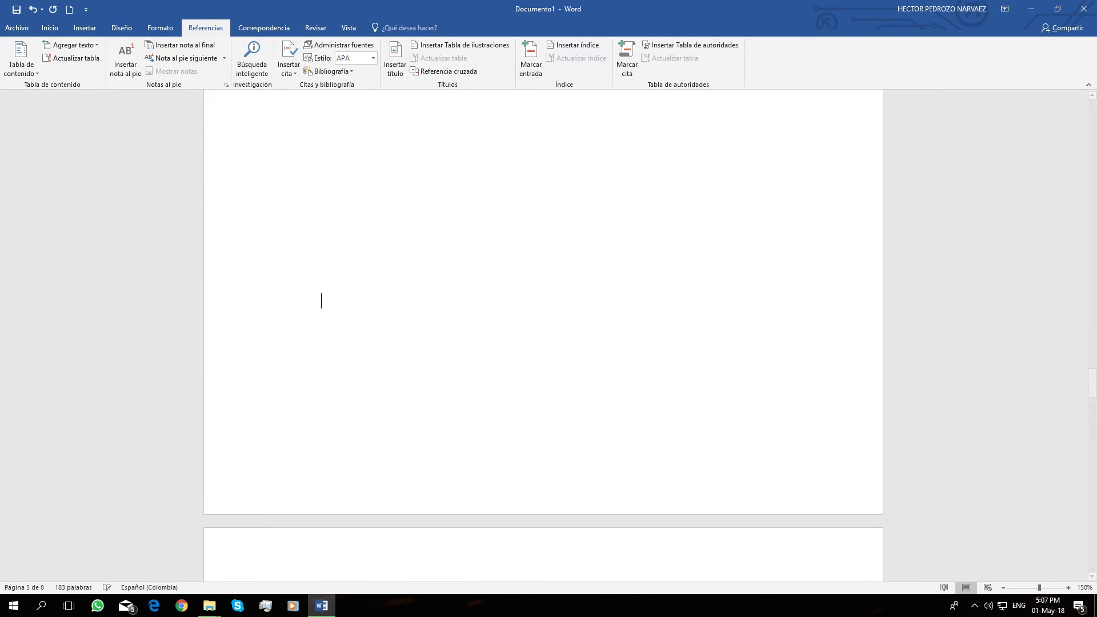
pyautogui.press('Down')
pyautogui.press('Down')
pyautogui.press('Down')
pyautogui.press('Down')
pyautogui.write('Tabla de anexos')
pyautogui.press('Return')
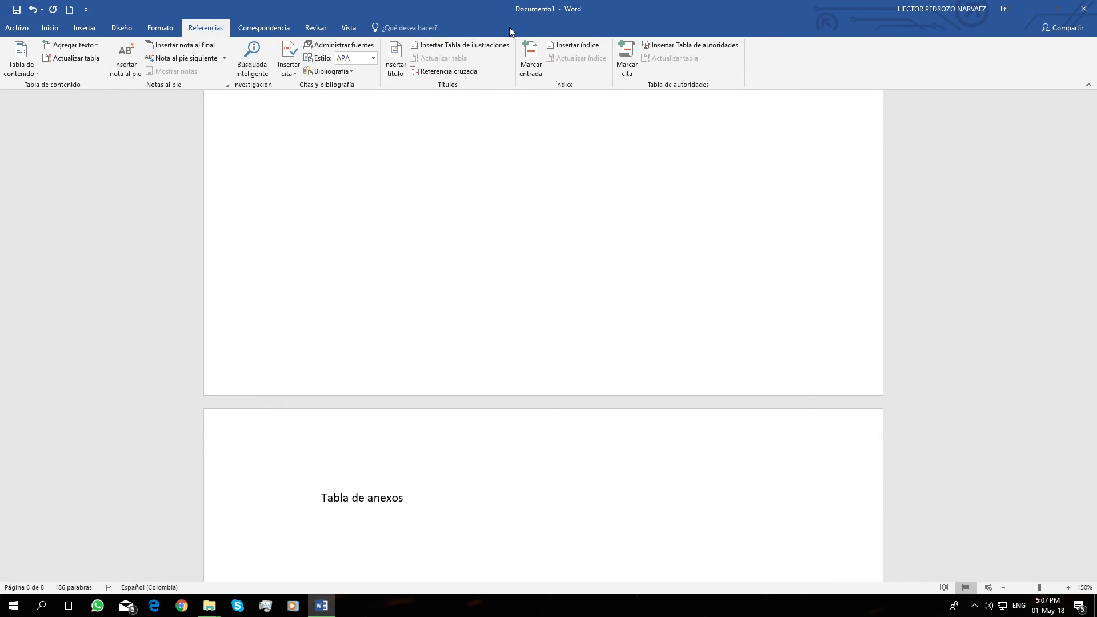
# - Insert an automatic list of the captions labelled Anexo below the "Tabla de anexos" heading
pyautogui.click(471, 47)
pyautogui.click(528, 358)
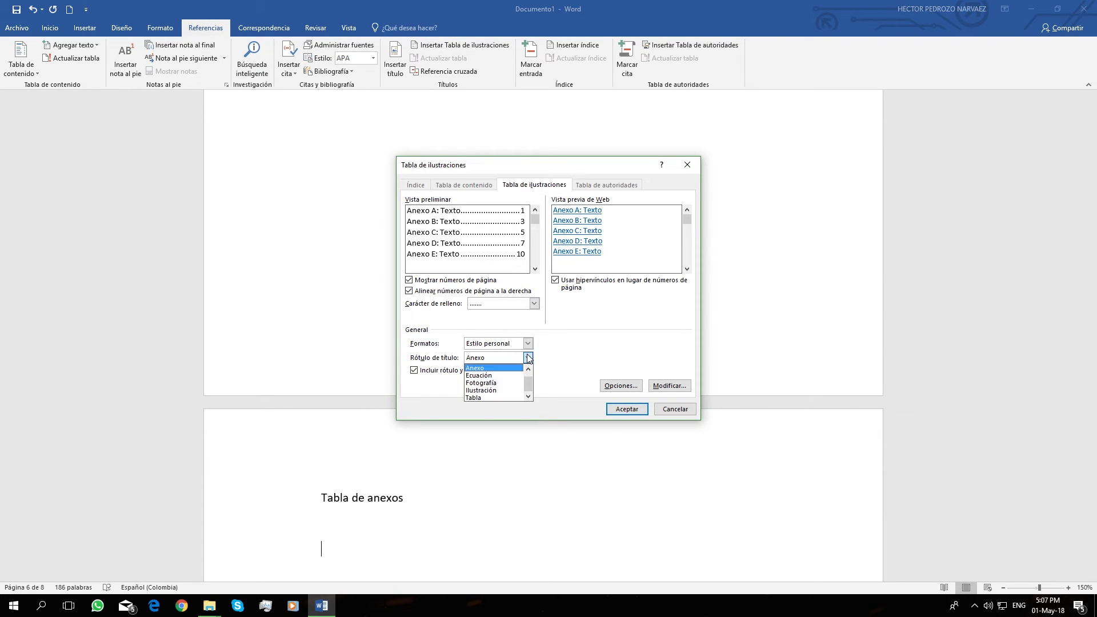
pyautogui.click(492, 365)
pyautogui.click(627, 409)
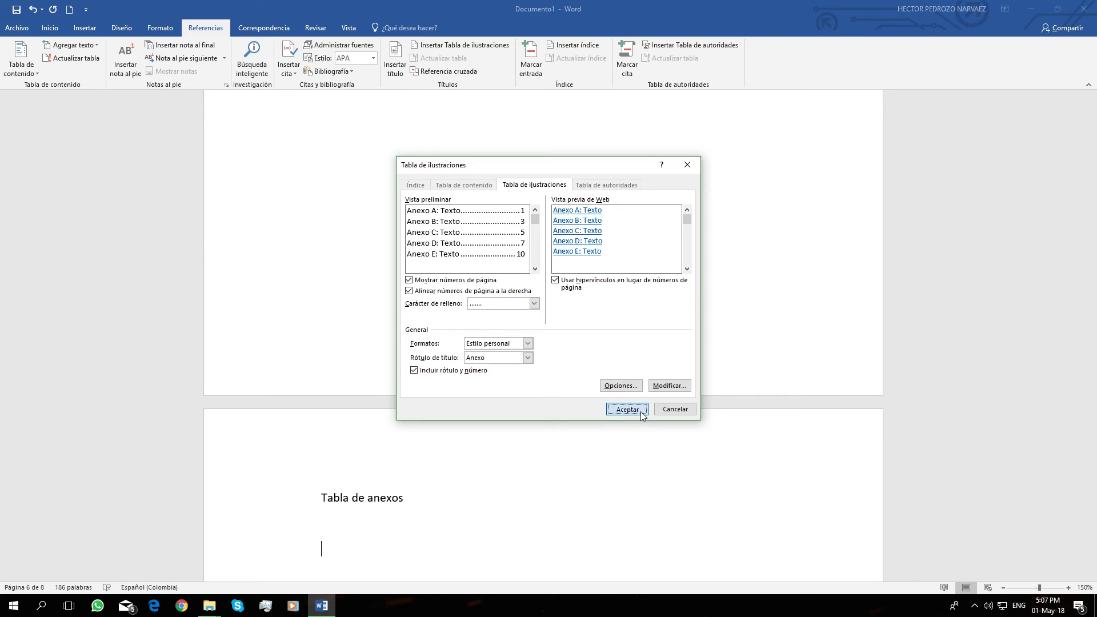
pyautogui.scroll(-4, 515, 397)
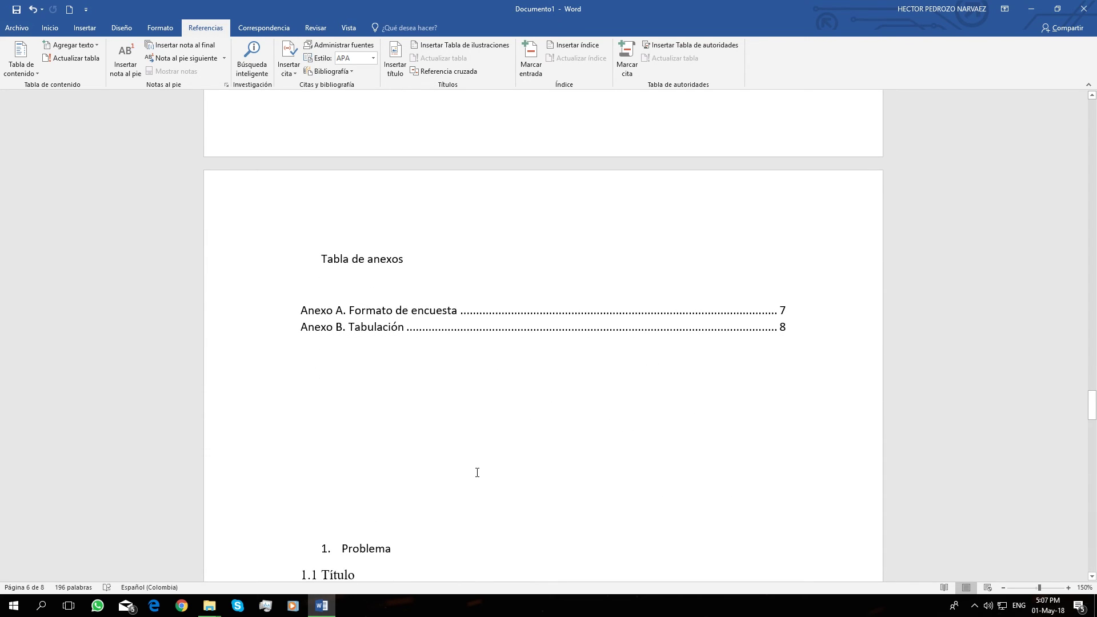
# - Add empty paragraphs below the list of annexes and follow its Anexo A entry to the caption
pyautogui.press('Return')
pyautogui.press('Return')
pyautogui.press('Return')
pyautogui.press('Return')
pyautogui.press('Return')
pyautogui.press('Return')
pyautogui.press('Return')
pyautogui.press('Return')
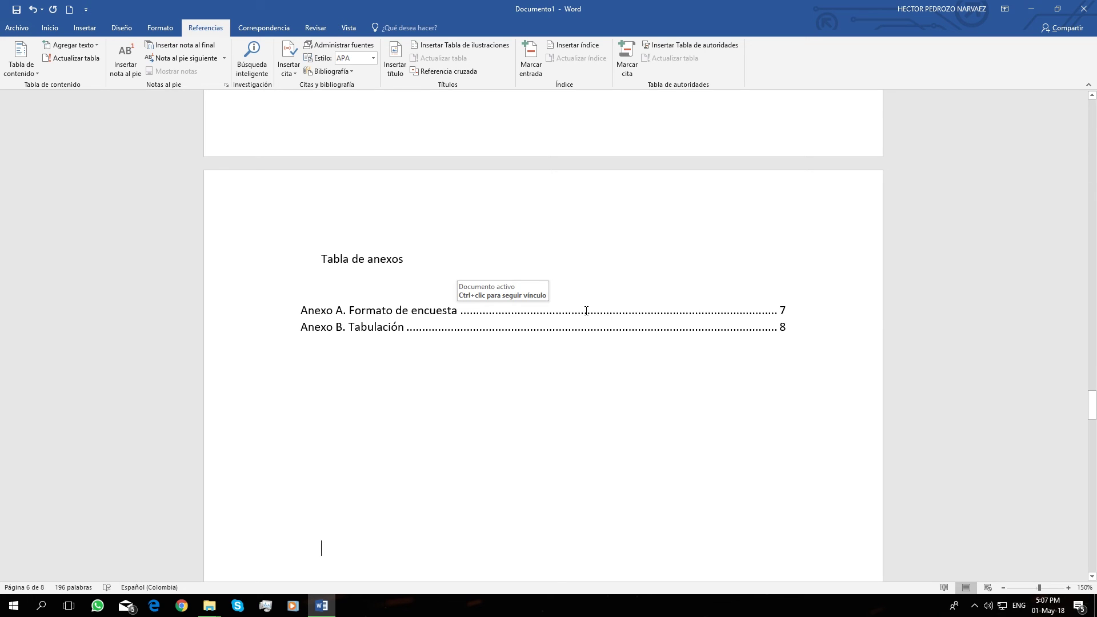
pyautogui.keyDown('ctrl'); pyautogui.click(585, 312); pyautogui.keyUp('ctrl')
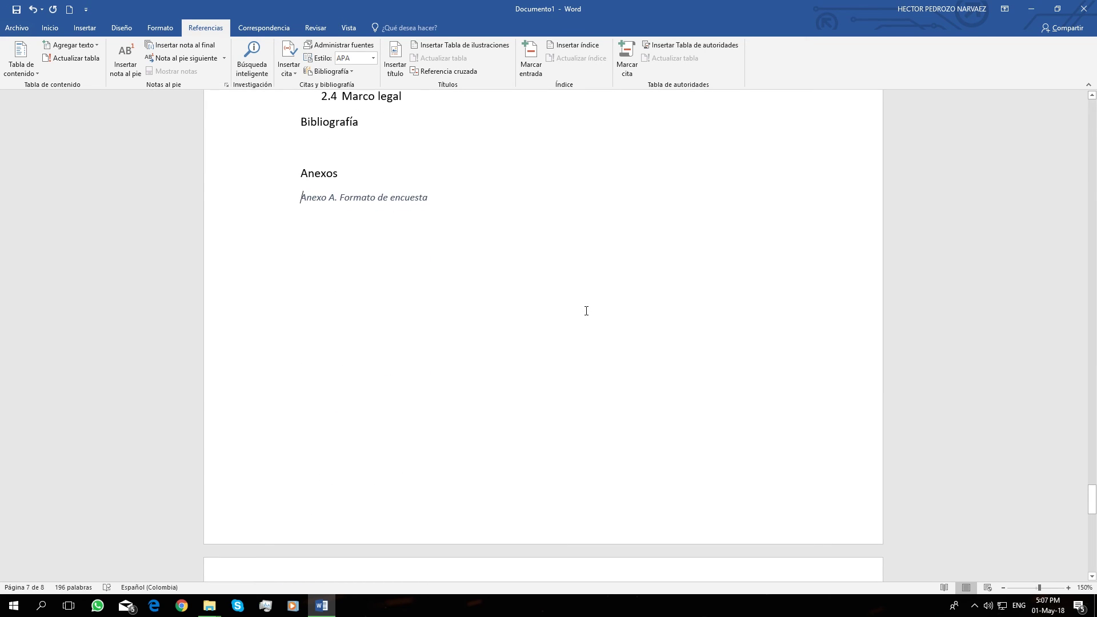